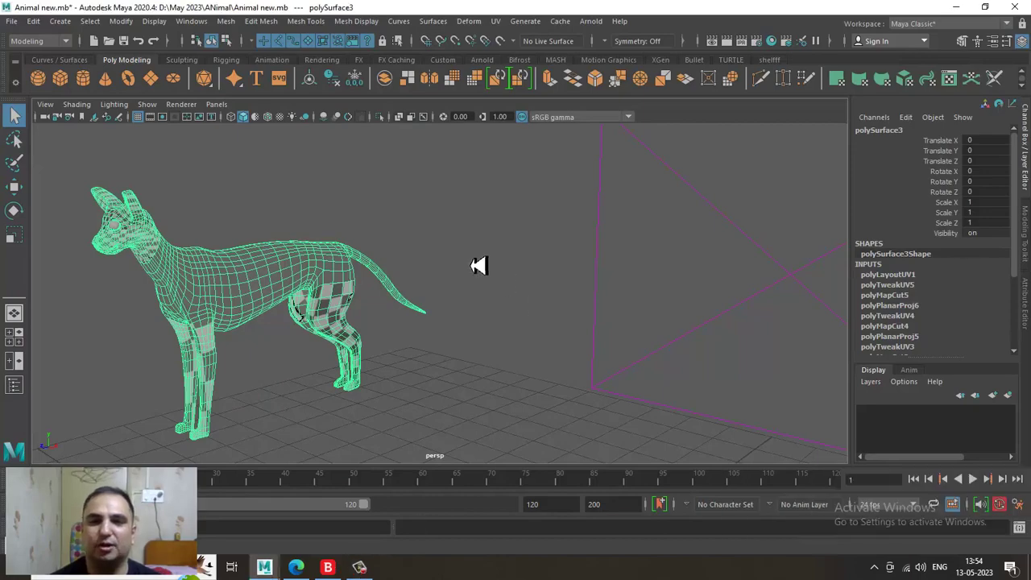
- Open the UV Editor for the dog mesh and place its window beside the model's head and front body
{"action": "left_click_drag", "start_coordinate": [463, 272], "coordinate": [403, 252], "text": "alt"}
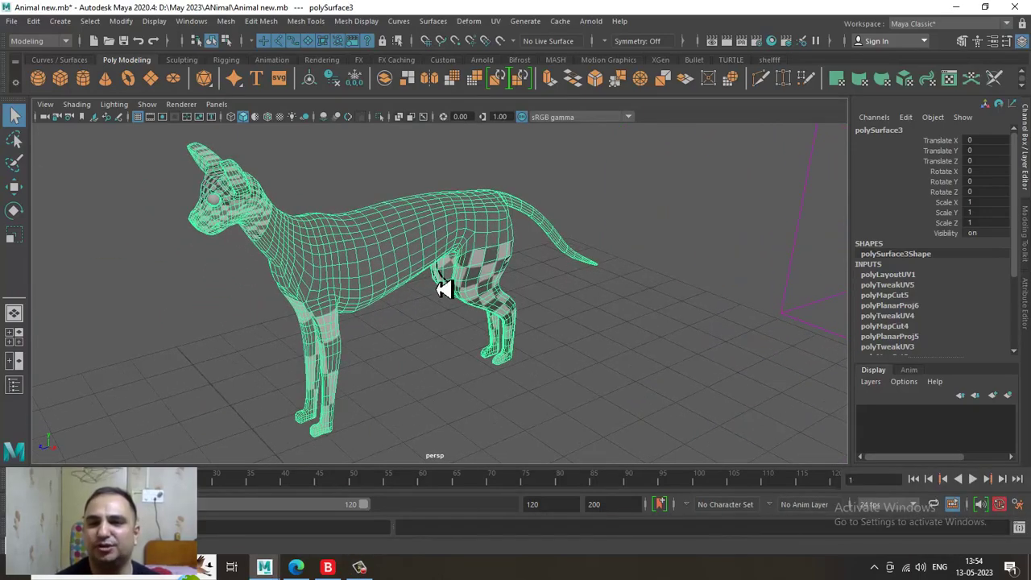
{"action": "left_click_drag", "start_coordinate": [444, 290], "coordinate": [408, 287], "text": "alt"}
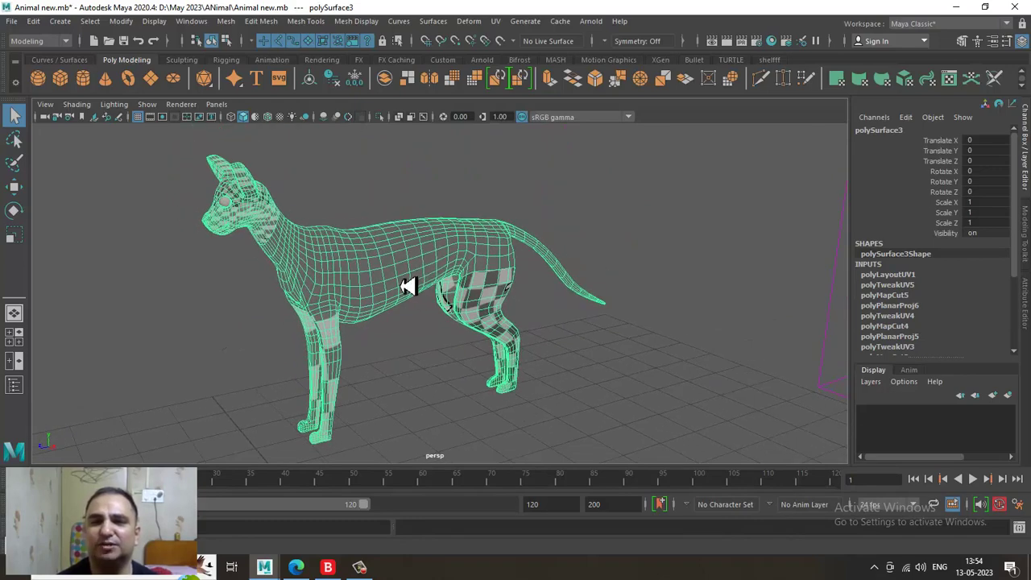
{"action": "left_click", "coordinate": [497, 23]}
{"action": "left_click", "coordinate": [527, 49]}
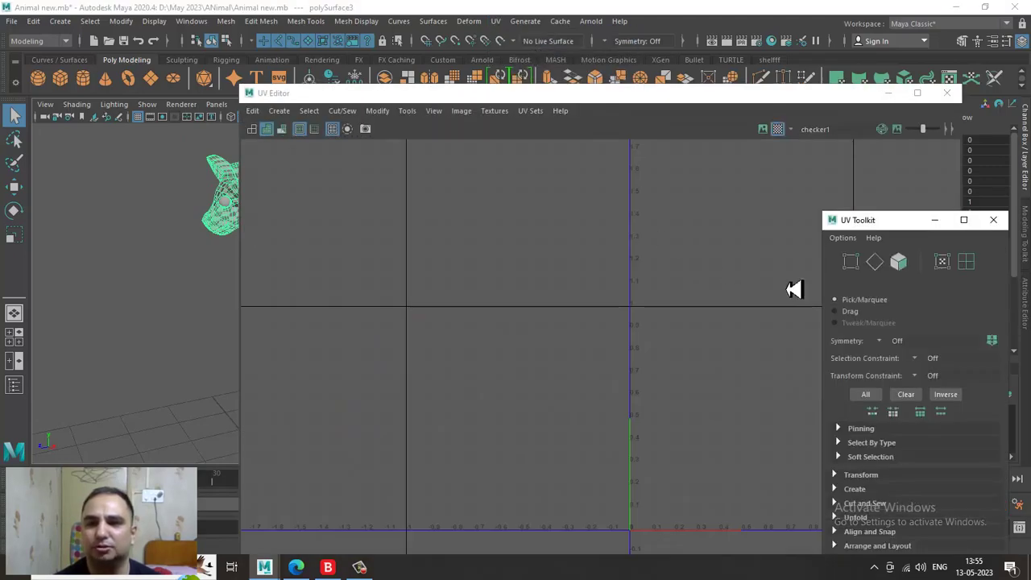
{"action": "left_click_drag", "start_coordinate": [546, 97], "coordinate": [680, 98]}
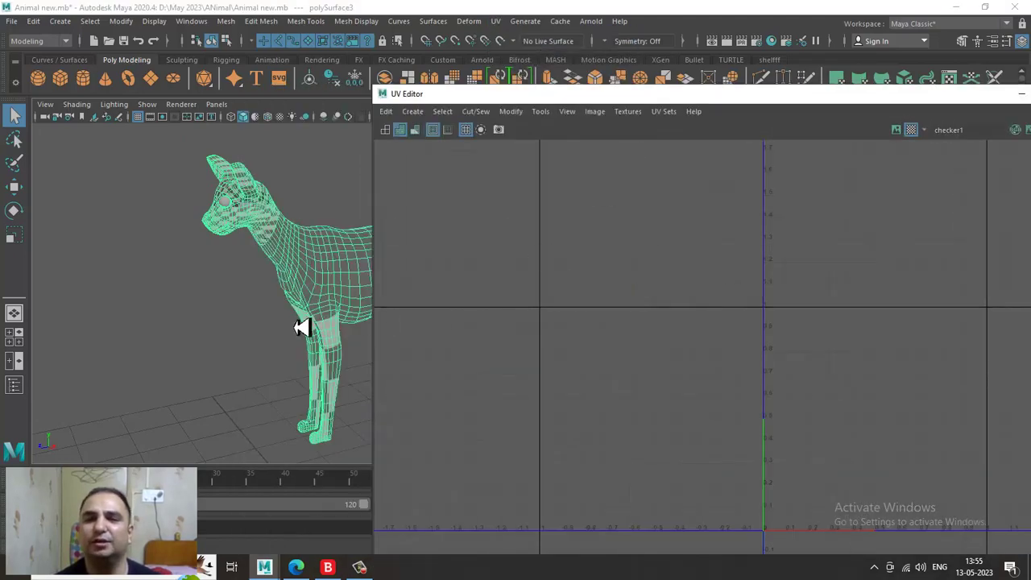
{"action": "left_click_drag", "start_coordinate": [330, 274], "coordinate": [304, 264], "text": "alt"}
{"action": "middle_click_drag", "start_coordinate": [306, 265], "coordinate": [231, 255], "text": "alt"}
- Switch the UV Editor to UV shell selection and select all four leg shells
{"action": "middle_click_drag", "start_coordinate": [982, 397], "coordinate": [884, 278], "text": "alt"}
{"action": "right_click_drag", "start_coordinate": [801, 315], "coordinate": [709, 277]}
{"action": "left_click", "coordinate": [724, 379]}
{"action": "key", "text": "w"}
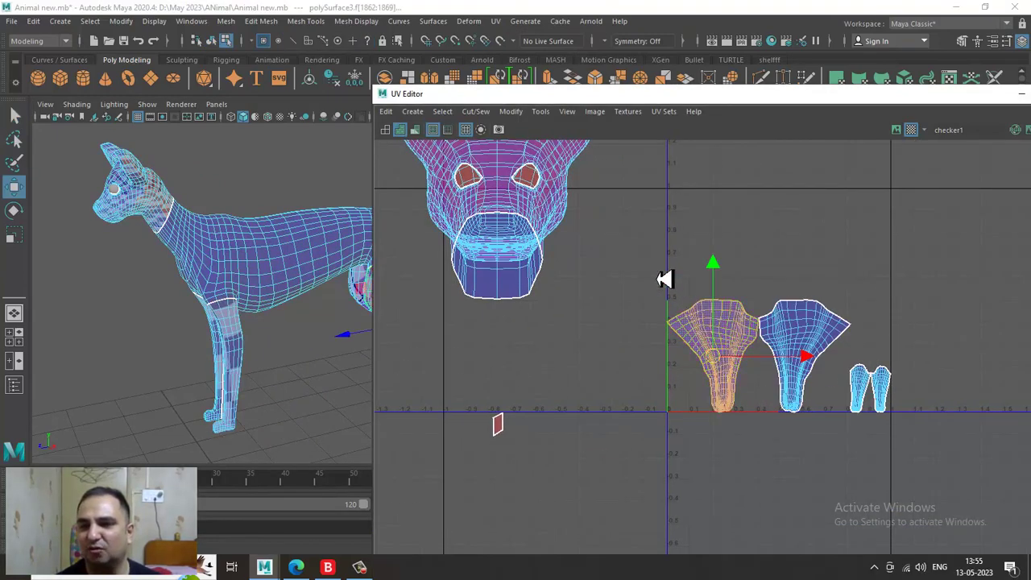
{"action": "left_click_drag", "start_coordinate": [624, 246], "coordinate": [973, 428]}
{"action": "left_click_drag", "start_coordinate": [256, 278], "coordinate": [253, 268], "text": "alt"}
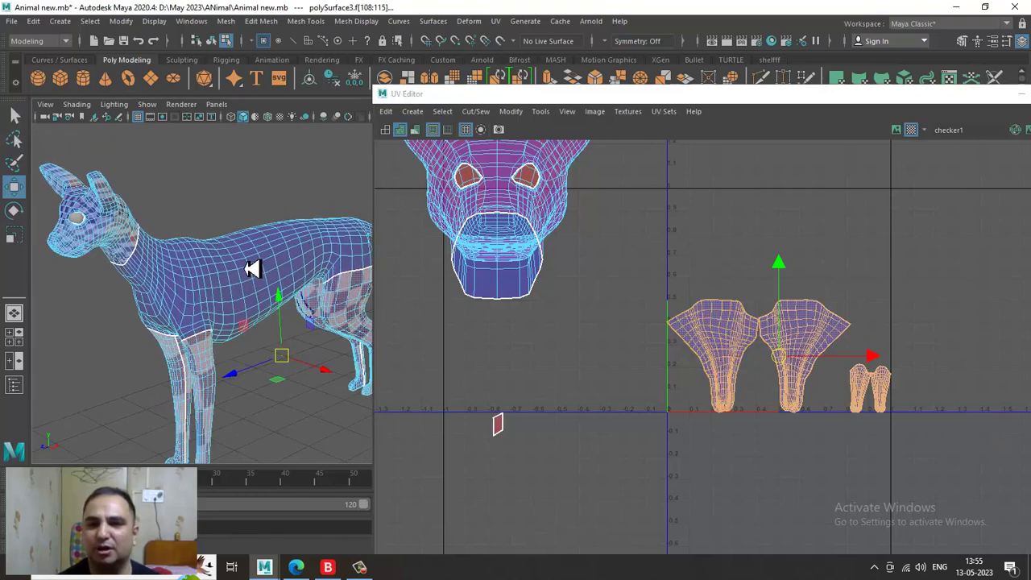
- Display the UV shells as wireframe without the checker map, and minimize the UV Editor
{"action": "left_click", "coordinate": [387, 132]}
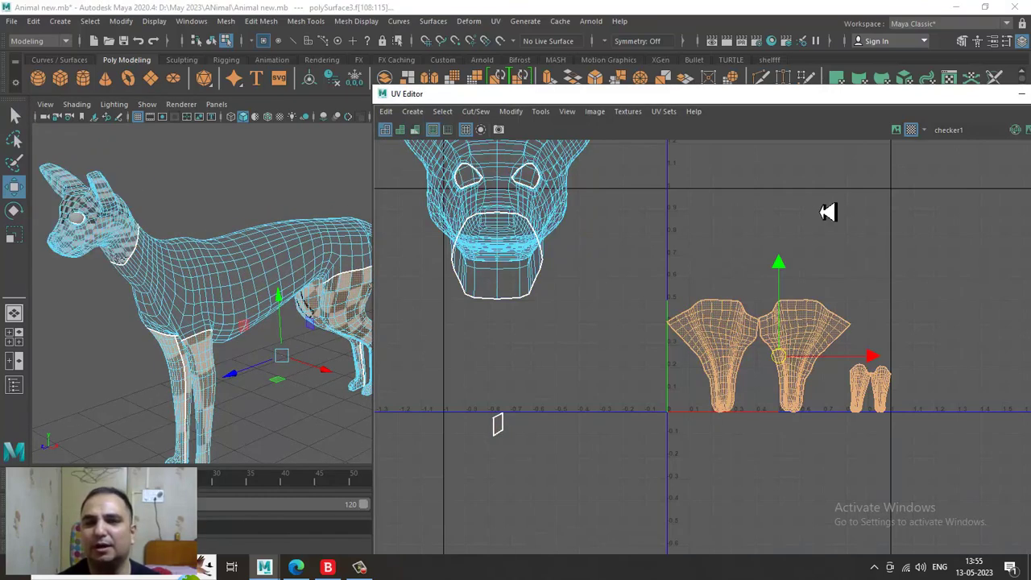
{"action": "left_click", "coordinate": [896, 131]}
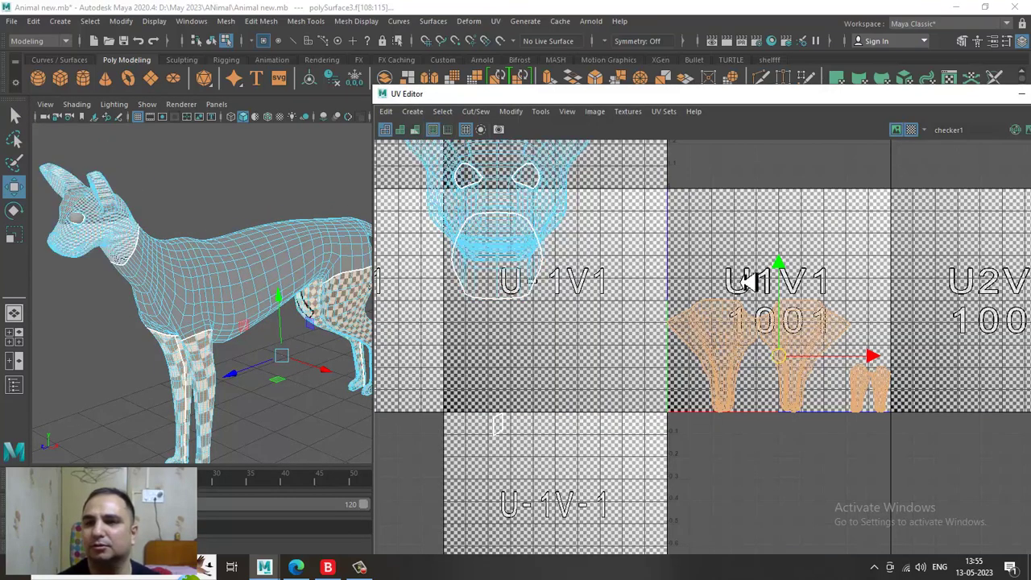
{"action": "left_click", "coordinate": [910, 131]}
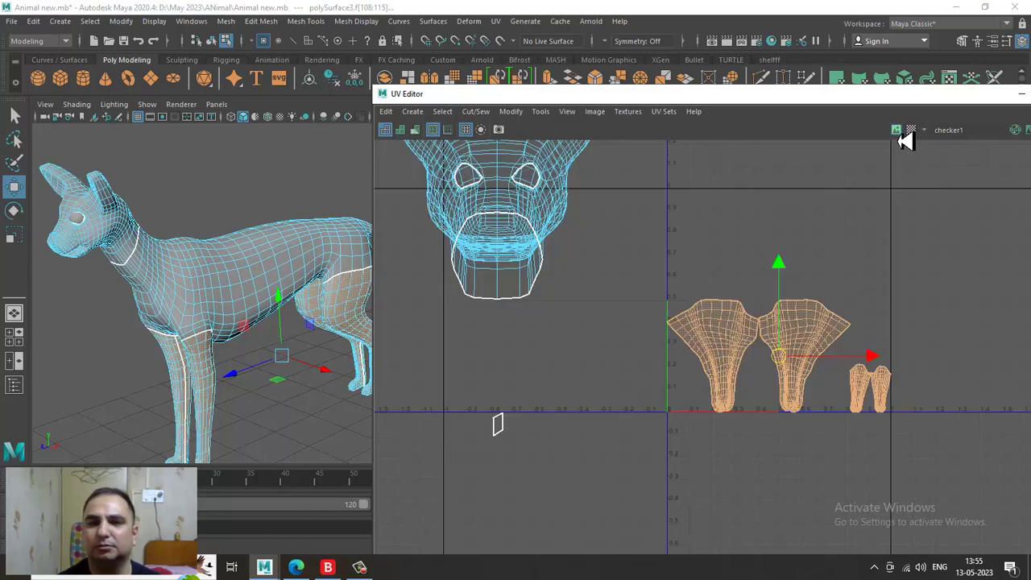
{"action": "left_click", "coordinate": [1021, 94]}
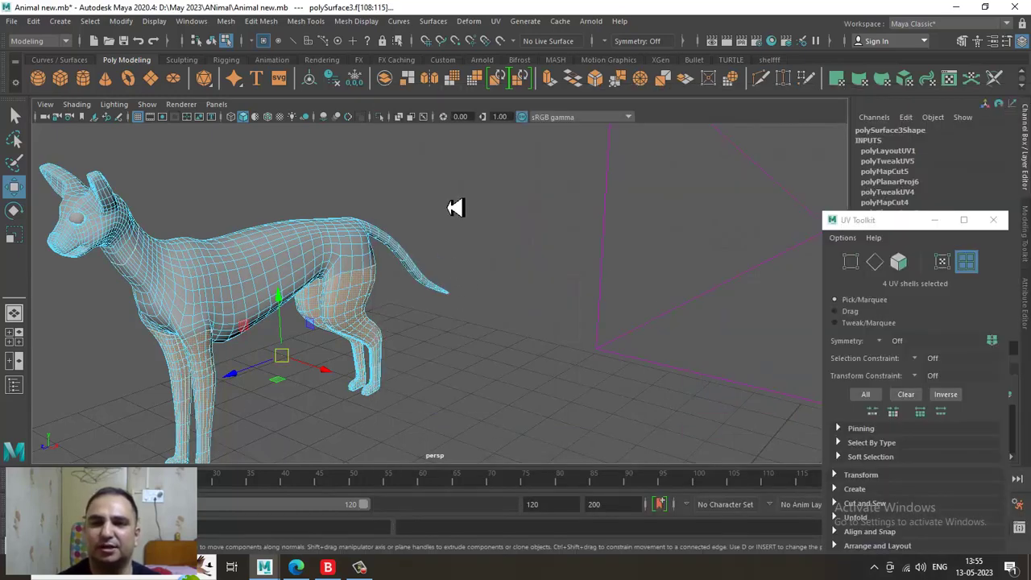
- Clear the leg selection on the dog mesh, switch to edge selection and bring back the UV Editor
{"action": "left_click_drag", "start_coordinate": [278, 268], "coordinate": [384, 221], "text": "alt"}
{"action": "left_click", "coordinate": [363, 207]}
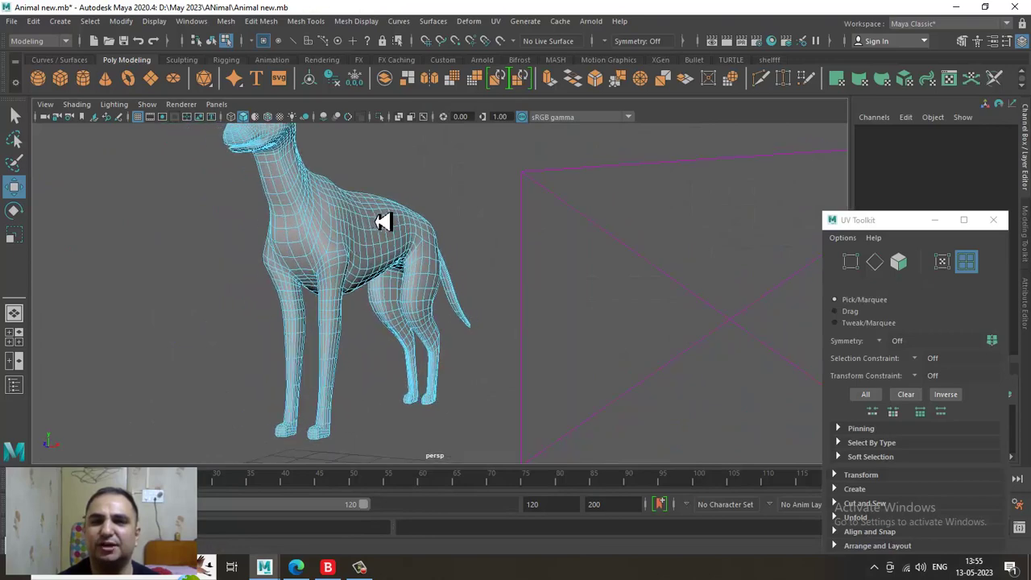
{"action": "middle_click_drag", "start_coordinate": [341, 214], "coordinate": [362, 225], "text": "alt"}
{"action": "left_click_drag", "start_coordinate": [362, 225], "coordinate": [306, 257], "text": "alt"}
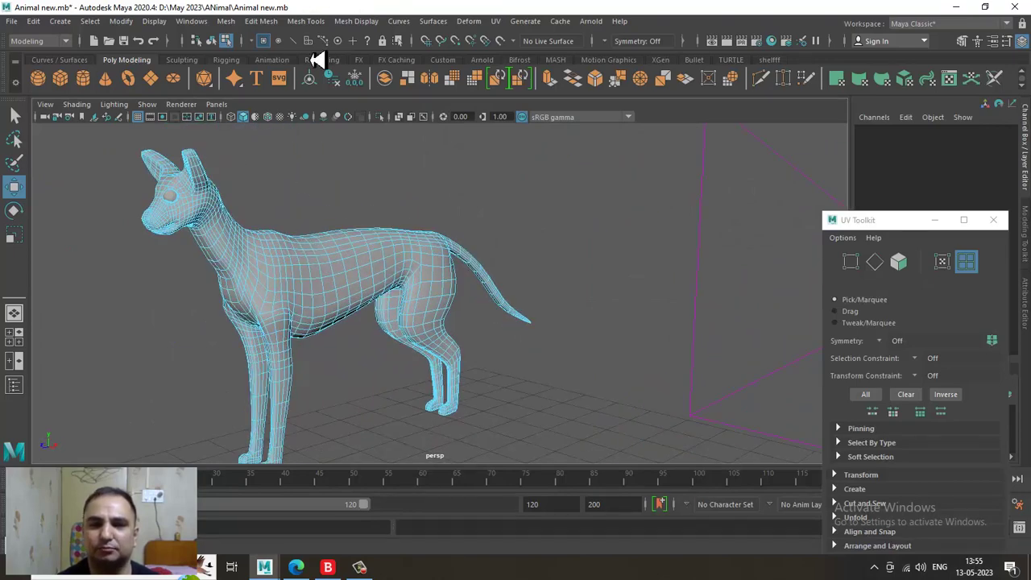
{"action": "right_click_drag", "start_coordinate": [296, 215], "coordinate": [312, 107]}
{"action": "left_click_drag", "start_coordinate": [373, 266], "coordinate": [308, 295], "text": "alt"}
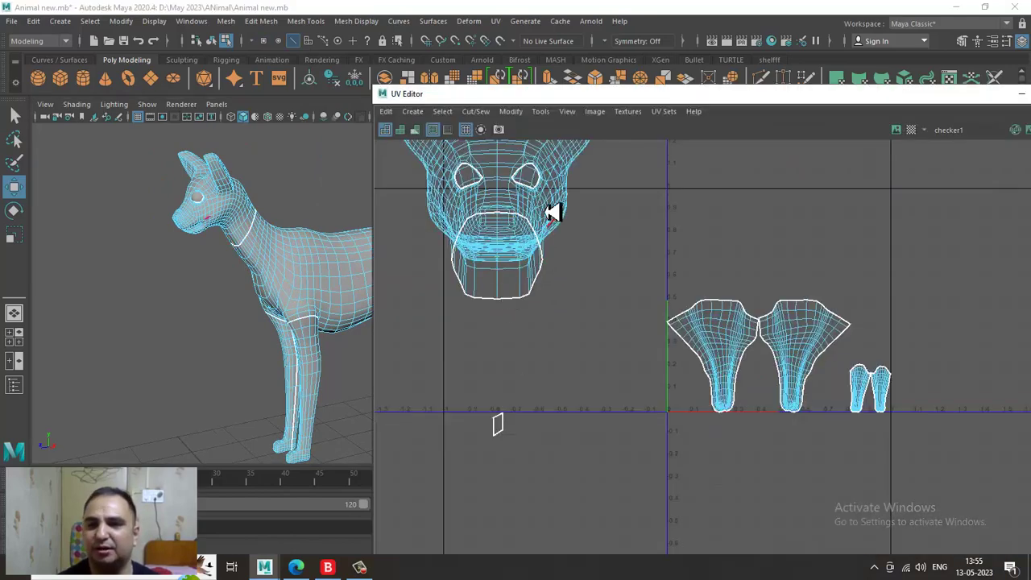
- Select the head's UV shell and examine the seams around the neck, body and hind legs on the model
{"action": "right_click_drag", "start_coordinate": [543, 202], "coordinate": [484, 155]}
{"action": "left_click", "coordinate": [475, 199]}
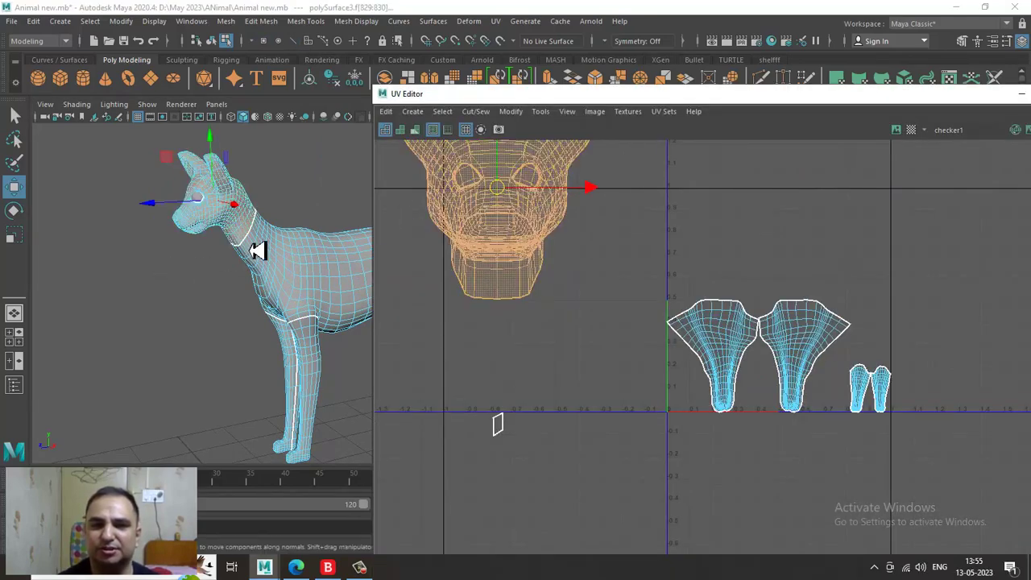
{"action": "left_click_drag", "start_coordinate": [258, 250], "coordinate": [260, 232], "text": "alt"}
{"action": "scroll", "coordinate": [255, 240], "scroll_direction": "up", "scroll_amount": 3}
{"action": "left_click_drag", "start_coordinate": [147, 257], "coordinate": [258, 218], "text": "alt"}
{"action": "middle_click_drag", "start_coordinate": [257, 218], "coordinate": [129, 239], "text": "alt"}
{"action": "left_click_drag", "start_coordinate": [129, 239], "coordinate": [250, 248], "text": "alt"}
{"action": "middle_click_drag", "start_coordinate": [249, 248], "coordinate": [198, 252], "text": "alt"}
{"action": "middle_click_drag", "start_coordinate": [332, 249], "coordinate": [249, 259], "text": "alt"}
{"action": "left_click_drag", "start_coordinate": [250, 259], "coordinate": [24, 295], "text": "alt"}
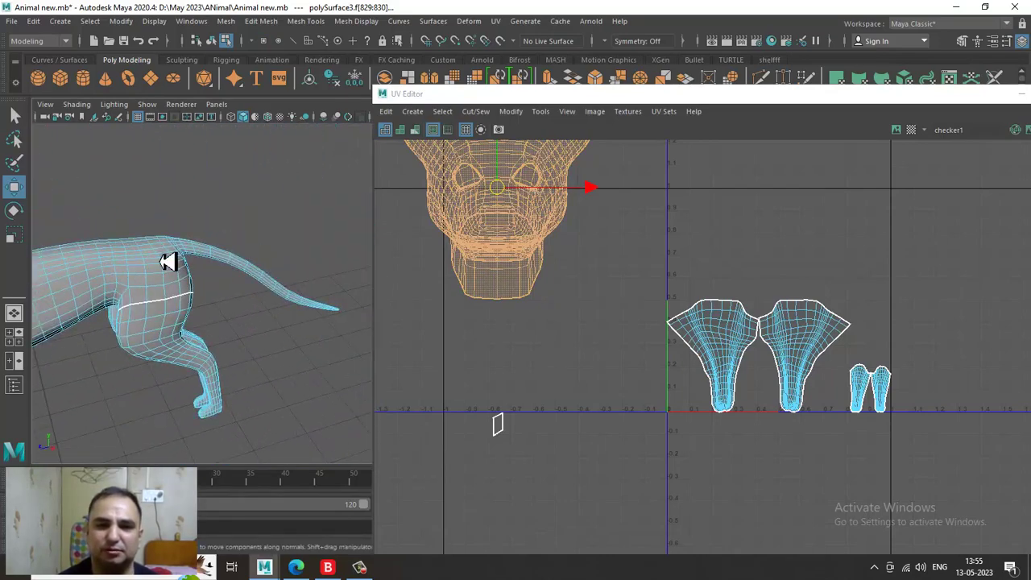
{"action": "left_click_drag", "start_coordinate": [167, 263], "coordinate": [68, 280], "text": "alt"}
{"action": "mouse_move", "coordinate": [188, 302]}
{"action": "left_mouse_down", "text": "alt"}
{"action": "mouse_move", "coordinate": [272, 281]}
{"action": "mouse_move", "coordinate": [230, 333]}
{"action": "mouse_move", "coordinate": [179, 357]}
{"action": "mouse_move", "coordinate": [239, 280]}
{"action": "mouse_move", "coordinate": [196, 293]}
{"action": "left_mouse_up", "text": "alt"}
- Pick an edge on the front of the neck, and switch the dog mesh to face selection
{"action": "right_click_drag", "start_coordinate": [186, 212], "coordinate": [174, 139]}
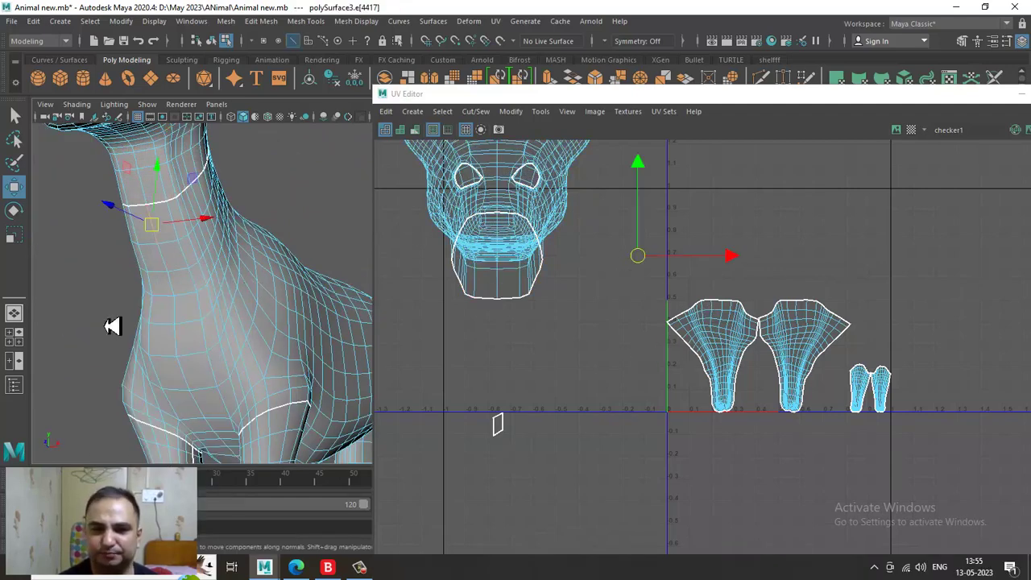
{"action": "left_click_drag", "start_coordinate": [111, 326], "coordinate": [117, 276], "text": "alt"}
{"action": "scroll", "coordinate": [269, 342], "scroll_direction": "down", "scroll_amount": 5}
{"action": "right_click", "coordinate": [138, 291]}
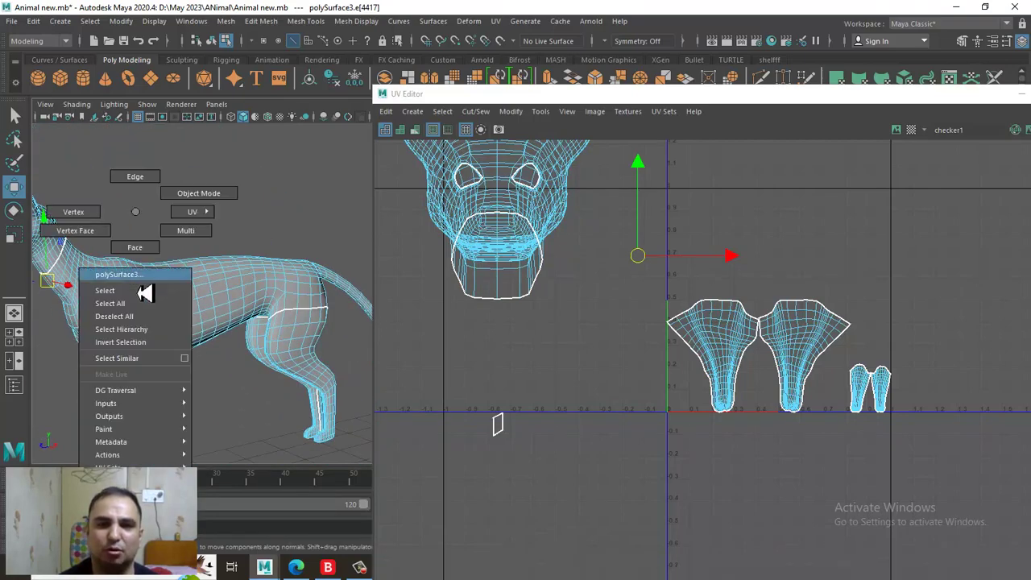
{"action": "right_click_drag", "start_coordinate": [147, 253], "coordinate": [148, 252]}
{"action": "left_click_drag", "start_coordinate": [259, 297], "coordinate": [221, 264], "text": "alt"}
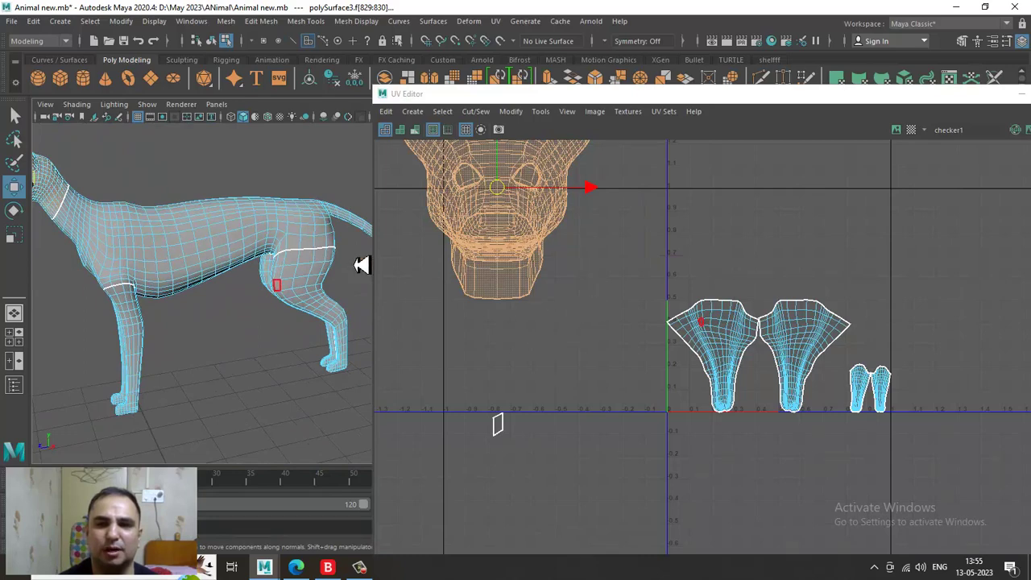
- Select the front and hind leg shells together and check which areas of the dog they cover
{"action": "middle_click_drag", "start_coordinate": [108, 204], "coordinate": [207, 242], "text": "alt"}
{"action": "left_click_drag", "start_coordinate": [624, 258], "coordinate": [951, 449]}
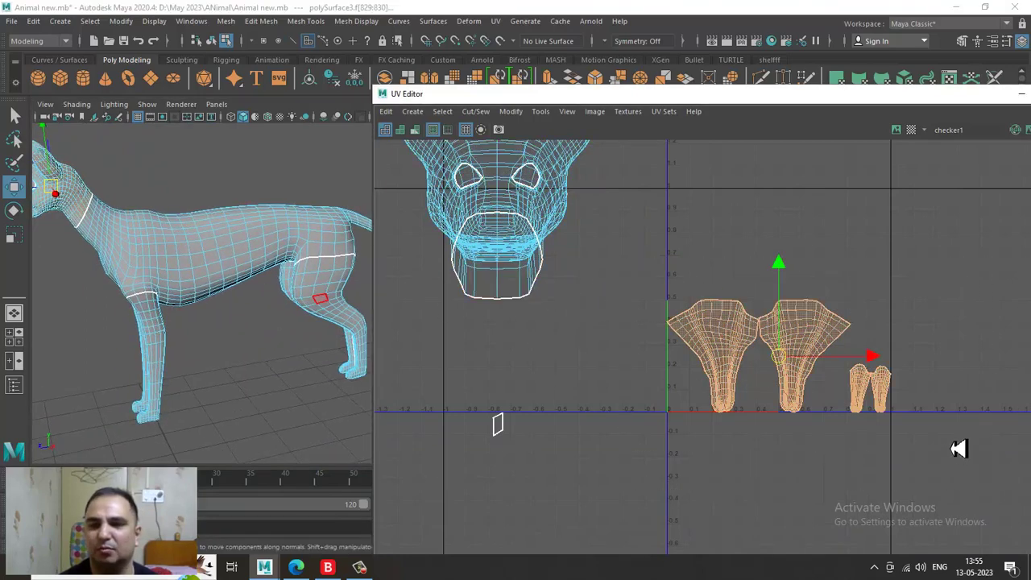
{"action": "middle_click_drag", "start_coordinate": [297, 252], "coordinate": [244, 263], "text": "alt"}
{"action": "right_click_drag", "start_coordinate": [244, 262], "coordinate": [112, 190], "text": "alt"}
{"action": "middle_click_drag", "start_coordinate": [109, 171], "coordinate": [183, 168], "text": "alt"}
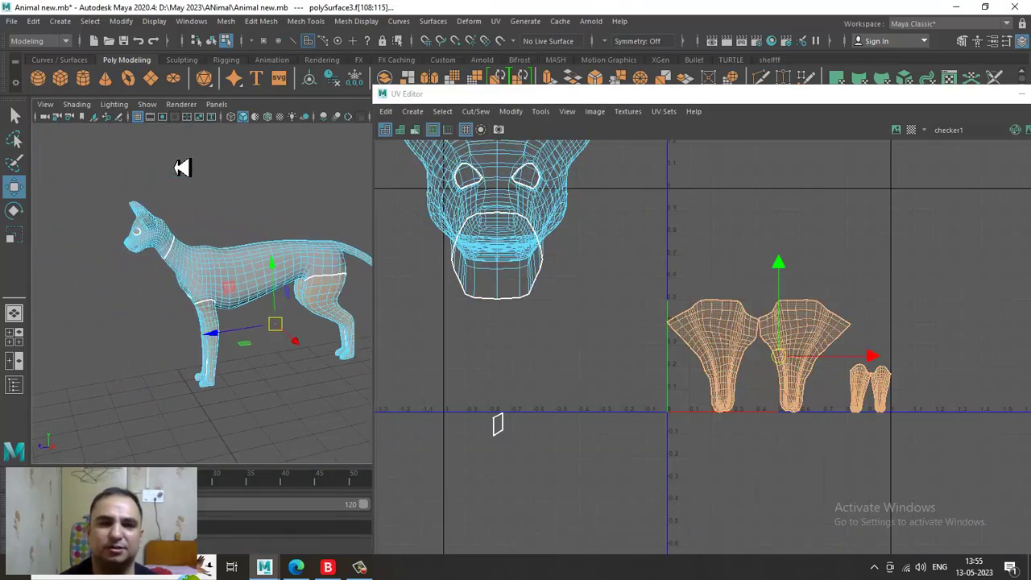
- Select every UV shell and deselect the leg and head shells so that only the unmapped body faces remain selected
{"action": "left_click_drag", "start_coordinate": [414, 400], "coordinate": [455, 435]}
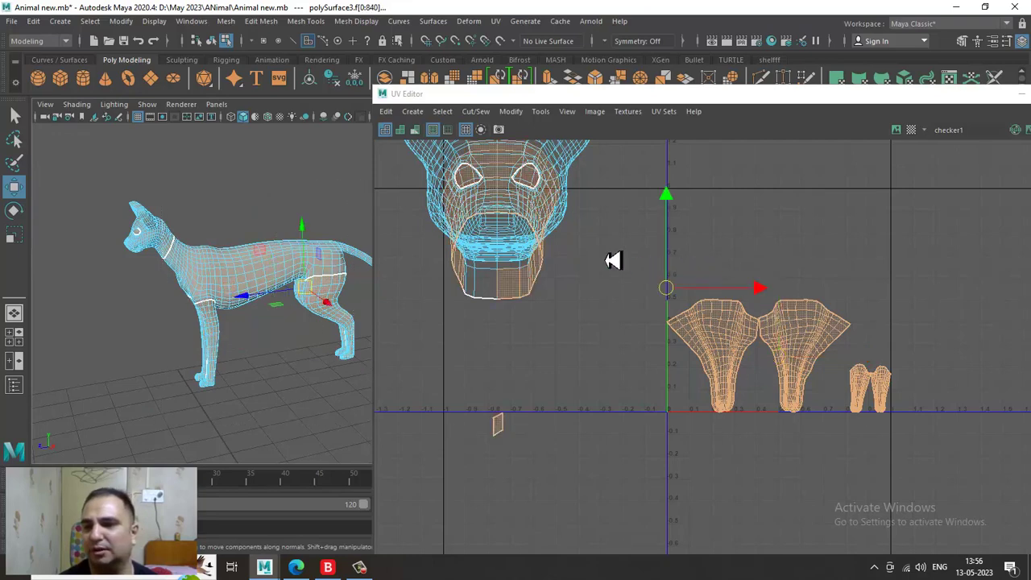
{"action": "left_click_drag", "start_coordinate": [603, 247], "coordinate": [1030, 509], "text": "ctrl"}
{"action": "middle_click_drag", "start_coordinate": [649, 268], "coordinate": [695, 360], "text": "alt"}
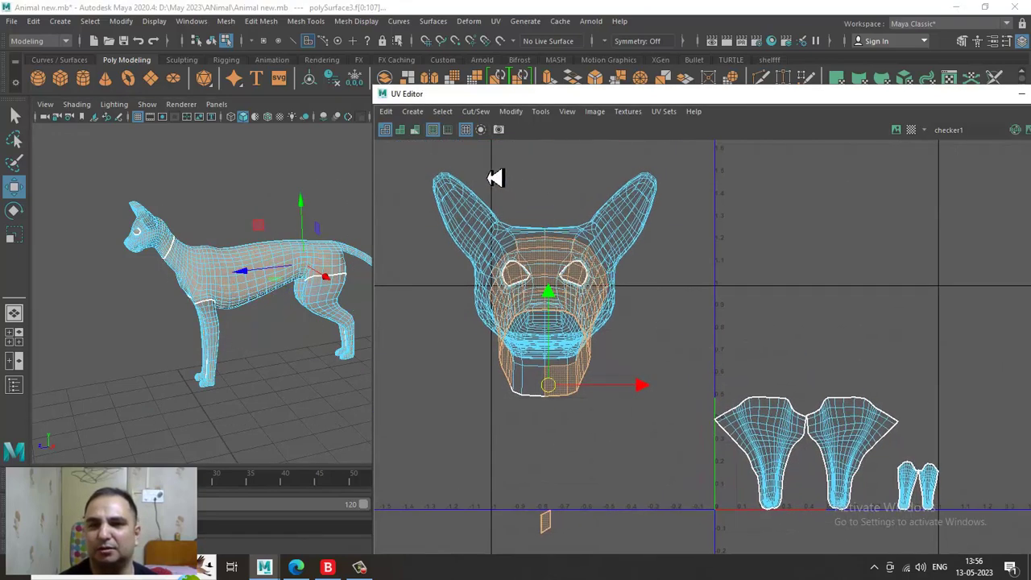
{"action": "left_click_drag", "start_coordinate": [665, 438], "coordinate": [666, 439], "text": "ctrl"}
- Make more room beside the UV Editor and remove the long outer part of the tail from the body selection
{"action": "middle_click_drag", "start_coordinate": [279, 327], "coordinate": [248, 324], "text": "alt"}
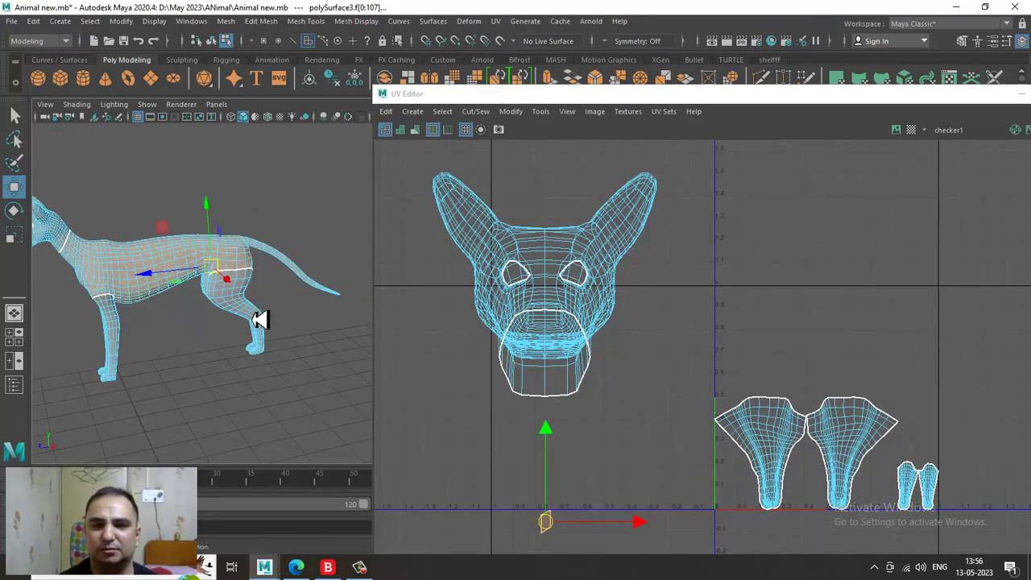
{"action": "right_click_drag", "start_coordinate": [251, 311], "coordinate": [199, 272], "text": "alt"}
{"action": "middle_click_drag", "start_coordinate": [199, 271], "coordinate": [161, 284], "text": "alt"}
{"action": "right_click_drag", "start_coordinate": [161, 284], "coordinate": [243, 344], "text": "alt"}
{"action": "middle_click_drag", "start_coordinate": [251, 353], "coordinate": [422, 325], "text": "alt"}
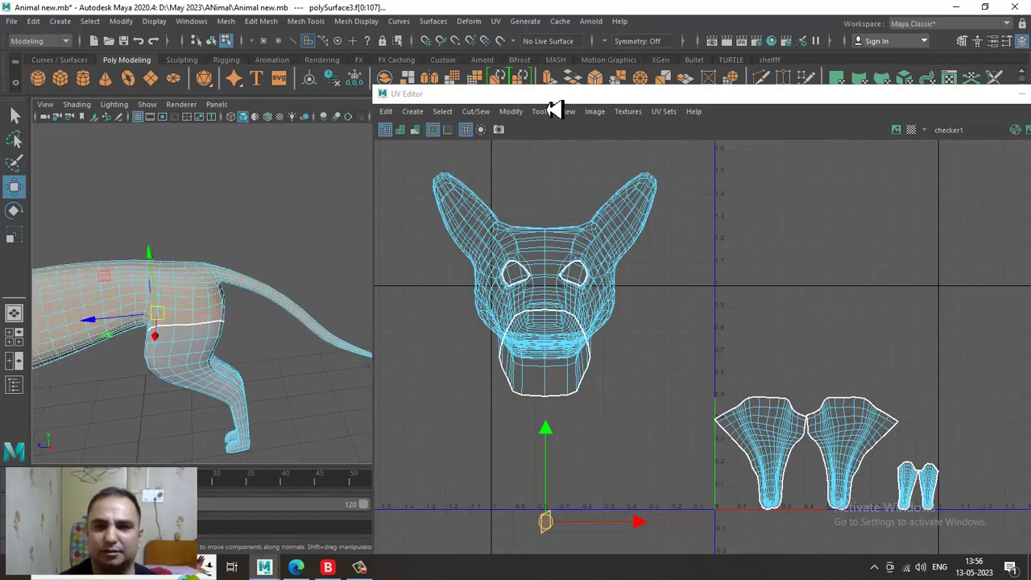
{"action": "left_click_drag", "start_coordinate": [552, 98], "coordinate": [698, 96]}
{"action": "left_click_drag", "start_coordinate": [322, 253], "coordinate": [443, 291], "text": "alt"}
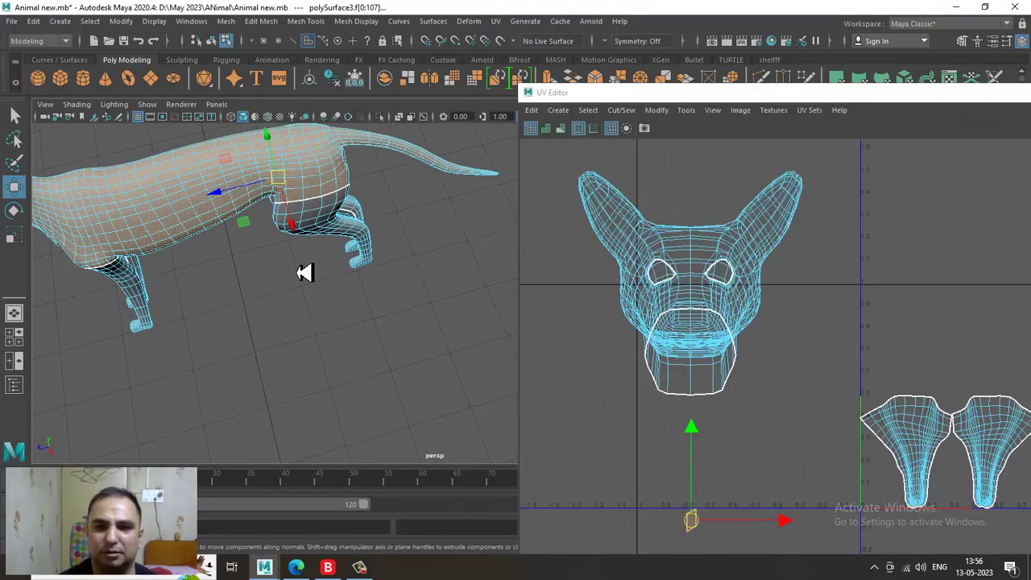
{"action": "mouse_move", "coordinate": [304, 273]}
{"action": "left_mouse_down", "text": "alt"}
{"action": "mouse_move", "coordinate": [271, 386]}
{"action": "mouse_move", "coordinate": [356, 340]}
{"action": "mouse_move", "coordinate": [295, 276]}
{"action": "left_mouse_up", "text": "alt"}
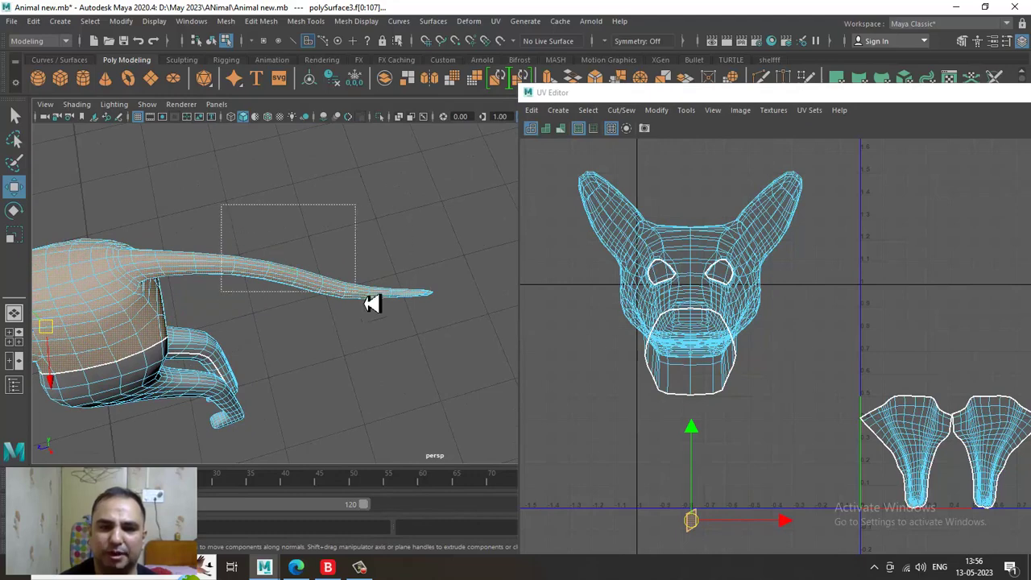
{"action": "left_click_drag", "start_coordinate": [480, 322], "coordinate": [480, 322], "text": "ctrl"}
- Deselect the remaining faces at the base of the tail, up to where it meets the body
{"action": "middle_click_drag", "start_coordinate": [324, 270], "coordinate": [441, 281], "text": "alt"}
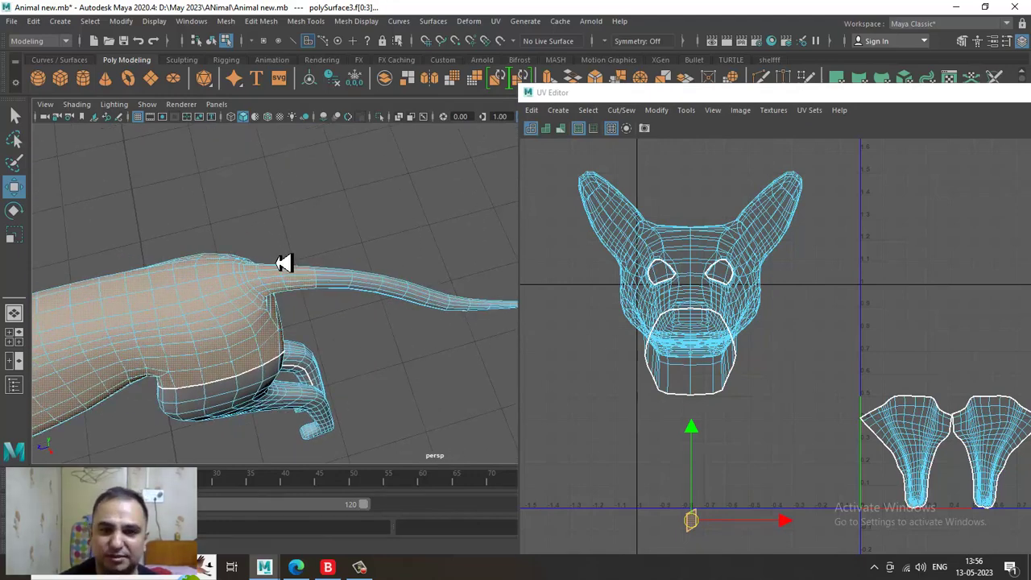
{"action": "right_click_drag", "start_coordinate": [285, 263], "coordinate": [430, 361], "text": "alt"}
{"action": "middle_click_drag", "start_coordinate": [369, 289], "coordinate": [499, 298], "text": "alt"}
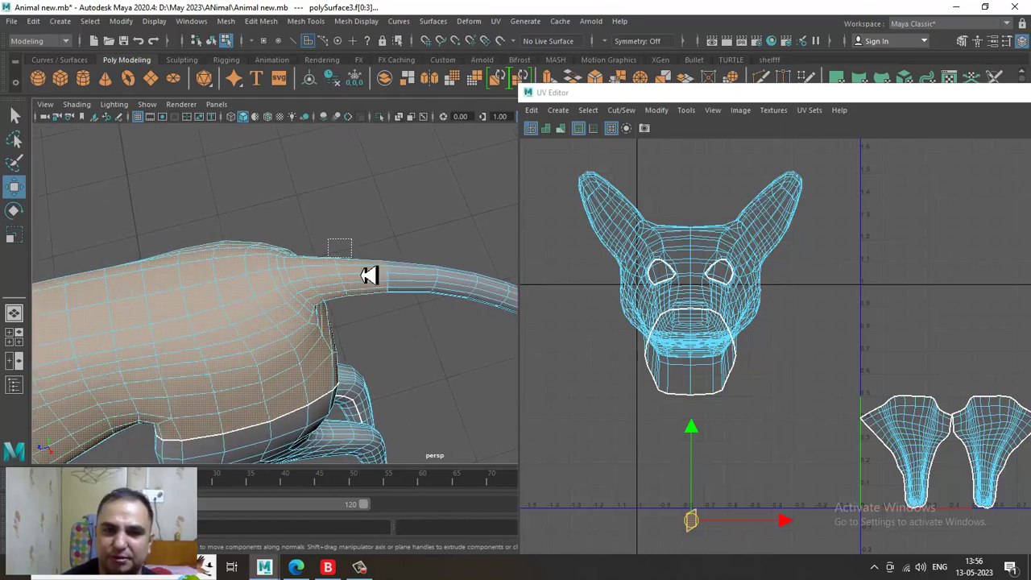
{"action": "left_click_drag", "start_coordinate": [415, 378], "coordinate": [378, 302], "text": "alt"}
{"action": "middle_click_drag", "start_coordinate": [405, 381], "coordinate": [374, 128], "text": "alt"}
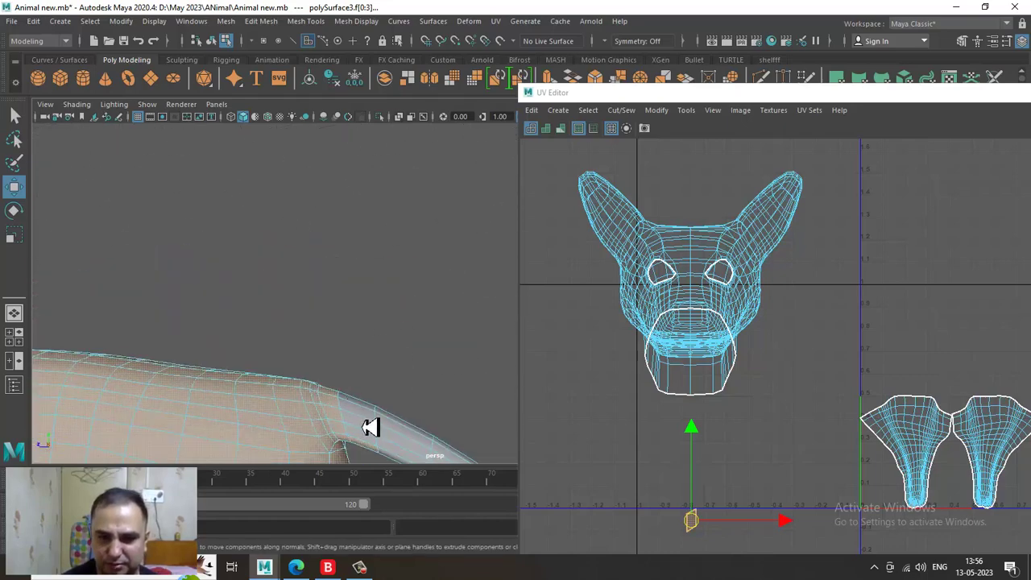
{"action": "middle_click_drag", "start_coordinate": [371, 427], "coordinate": [312, 199], "text": "alt"}
{"action": "left_click_drag", "start_coordinate": [348, 305], "coordinate": [345, 241], "text": "alt"}
{"action": "middle_click_drag", "start_coordinate": [475, 260], "coordinate": [341, 234], "text": "alt"}
{"action": "left_click_drag", "start_coordinate": [214, 200], "coordinate": [252, 185], "text": "alt"}
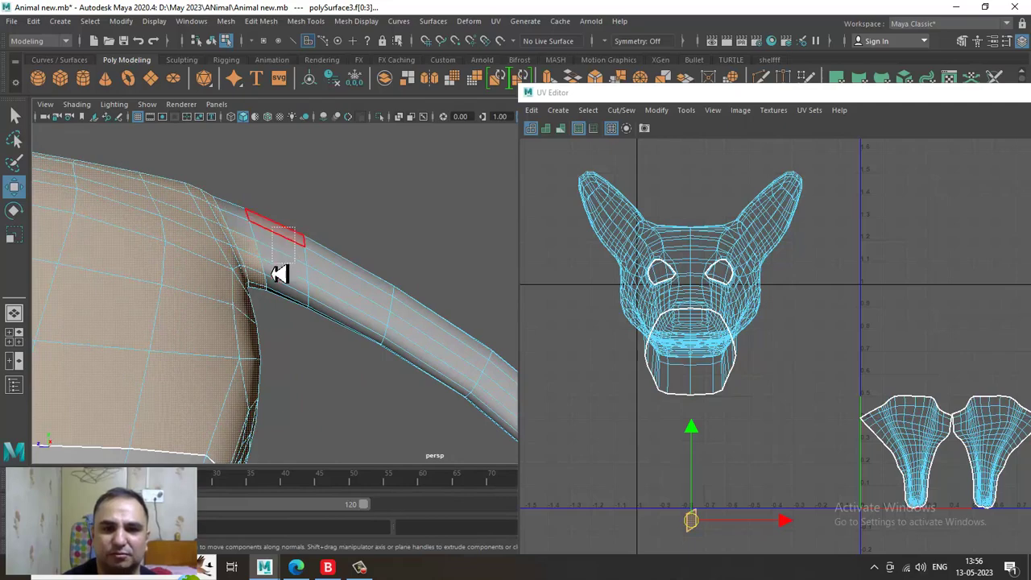
{"action": "left_click_drag", "start_coordinate": [284, 276], "coordinate": [409, 288], "text": "alt"}
- Apply a planar UV projection to the selected body faces, fitted to the bounding box and projected from the Y axis
{"action": "left_click_drag", "start_coordinate": [593, 98], "coordinate": [794, 118]}
{"action": "left_click_drag", "start_coordinate": [406, 323], "coordinate": [387, 266], "text": "alt"}
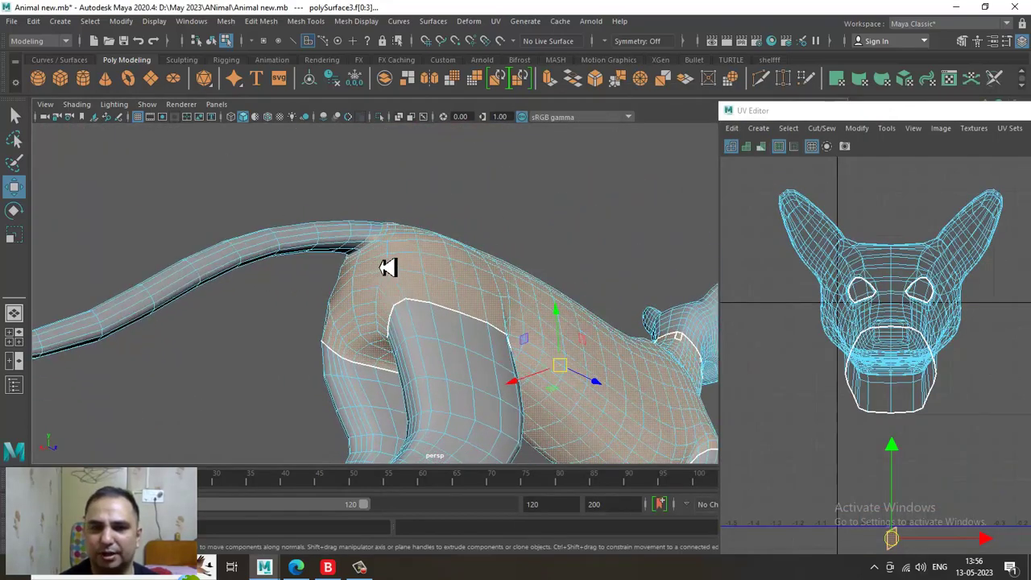
{"action": "right_click_drag", "start_coordinate": [386, 266], "coordinate": [595, 399], "text": "alt"}
{"action": "left_click_drag", "start_coordinate": [594, 400], "coordinate": [442, 335], "text": "alt"}
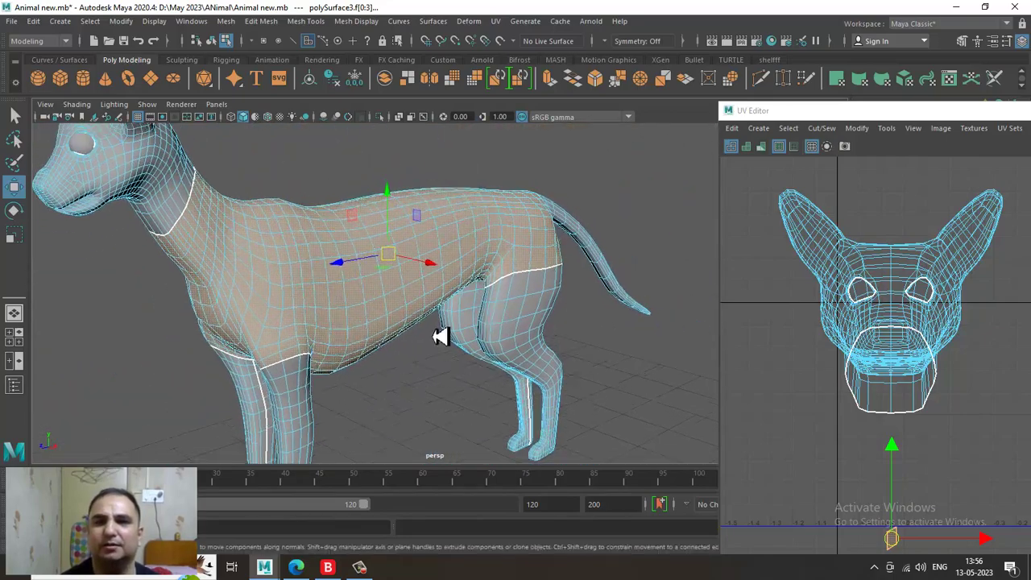
{"action": "left_click", "coordinate": [494, 22]}
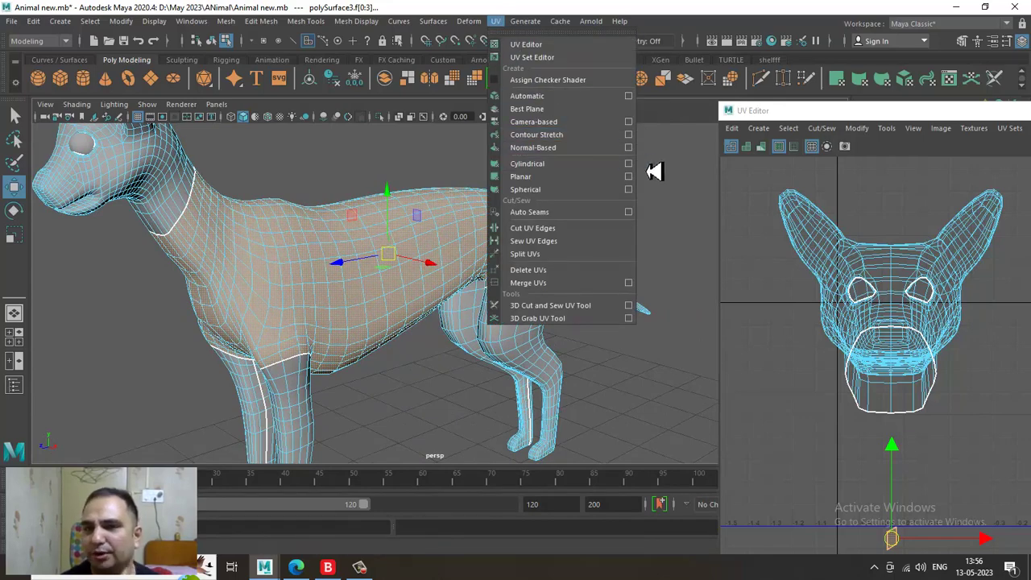
{"action": "left_click", "coordinate": [628, 176]}
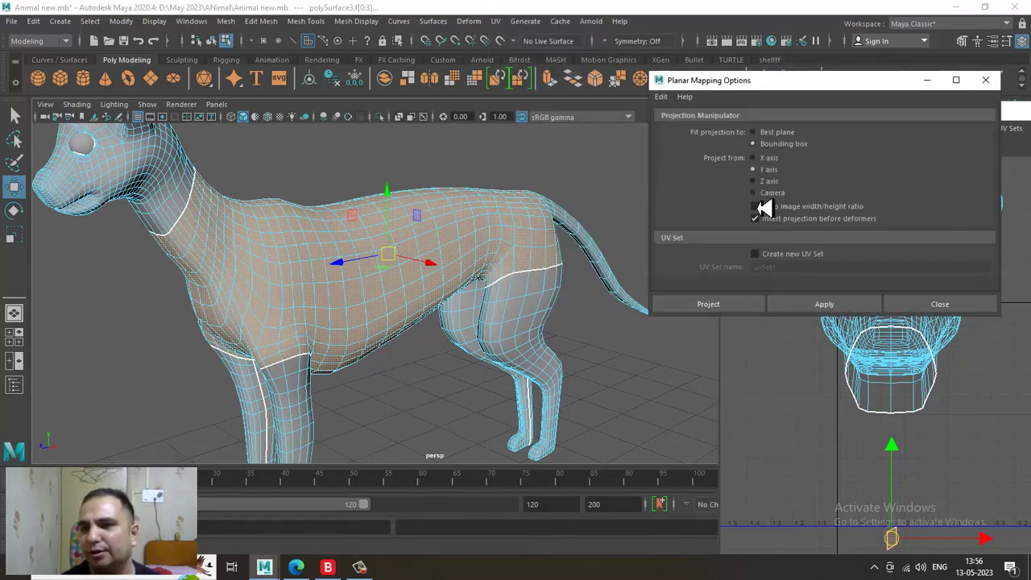
{"action": "left_click", "coordinate": [709, 305]}
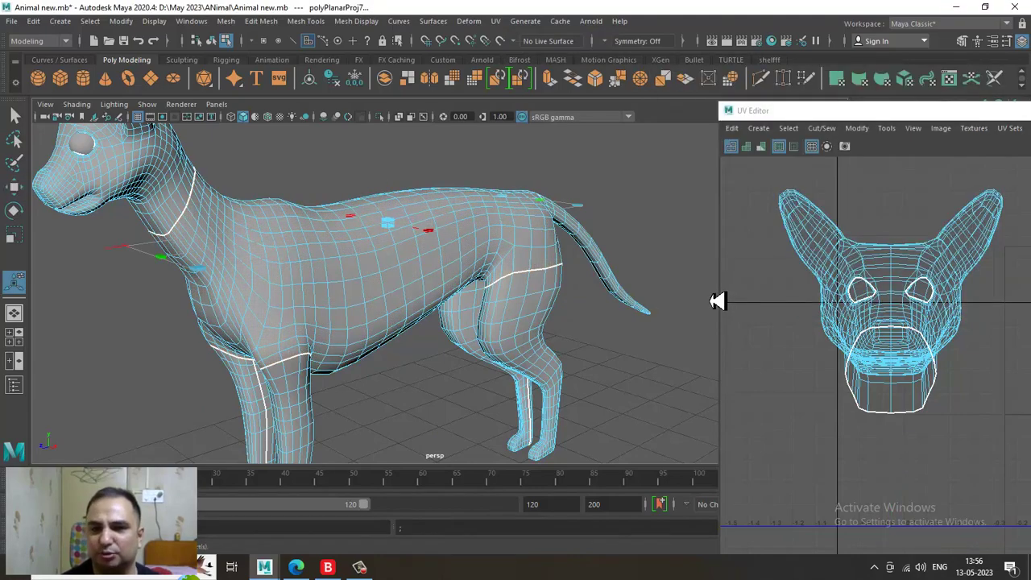
- Leave the projection manipulator and move the body's UV shell up and away from the leg shells, then minimise the UV Editor
{"action": "left_click_drag", "start_coordinate": [383, 348], "coordinate": [437, 258], "text": "alt"}
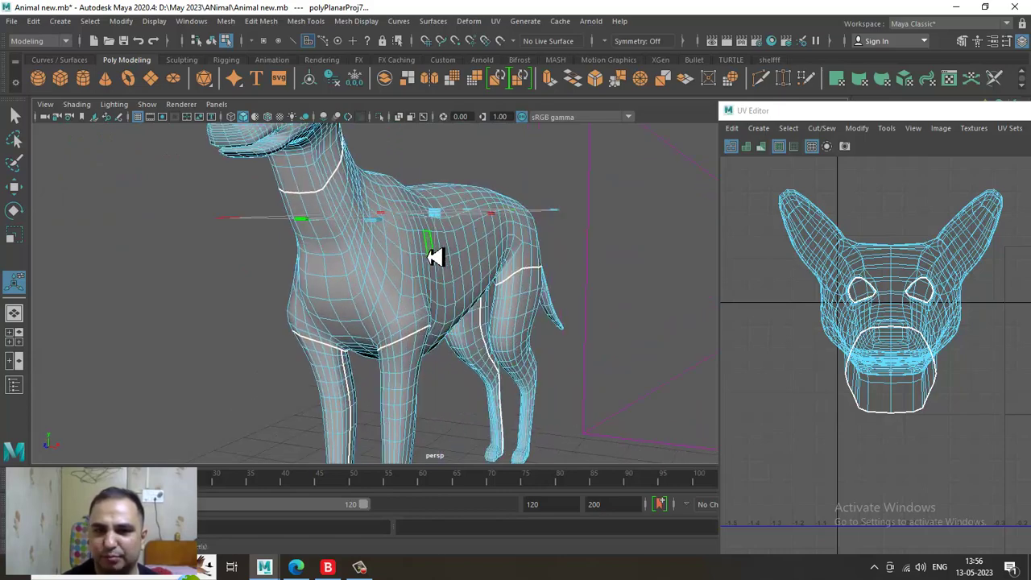
{"action": "key", "text": "w"}
{"action": "right_click_drag", "start_coordinate": [411, 216], "coordinate": [430, 348]}
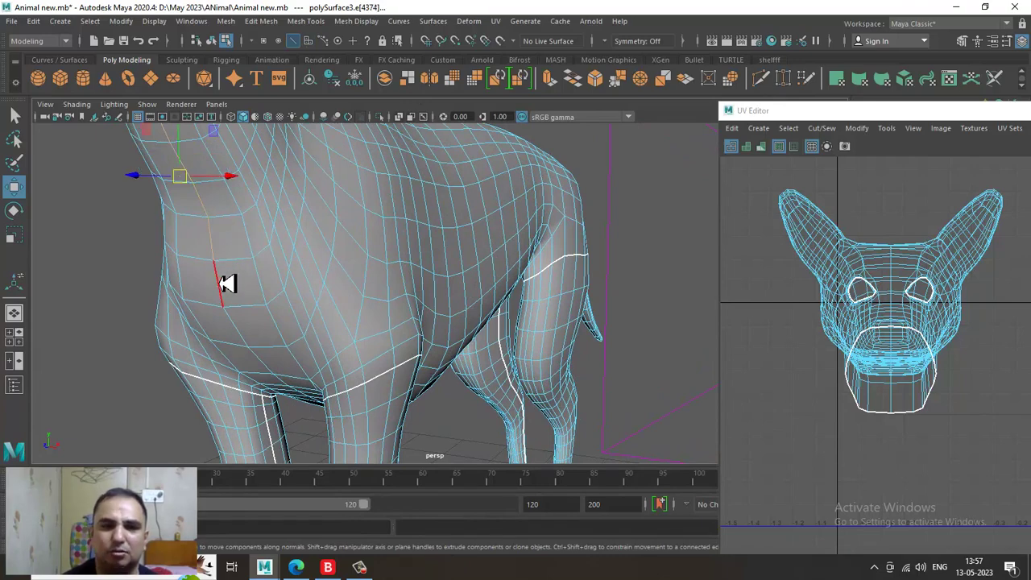
{"action": "left_click_drag", "start_coordinate": [870, 112], "coordinate": [340, 106]}
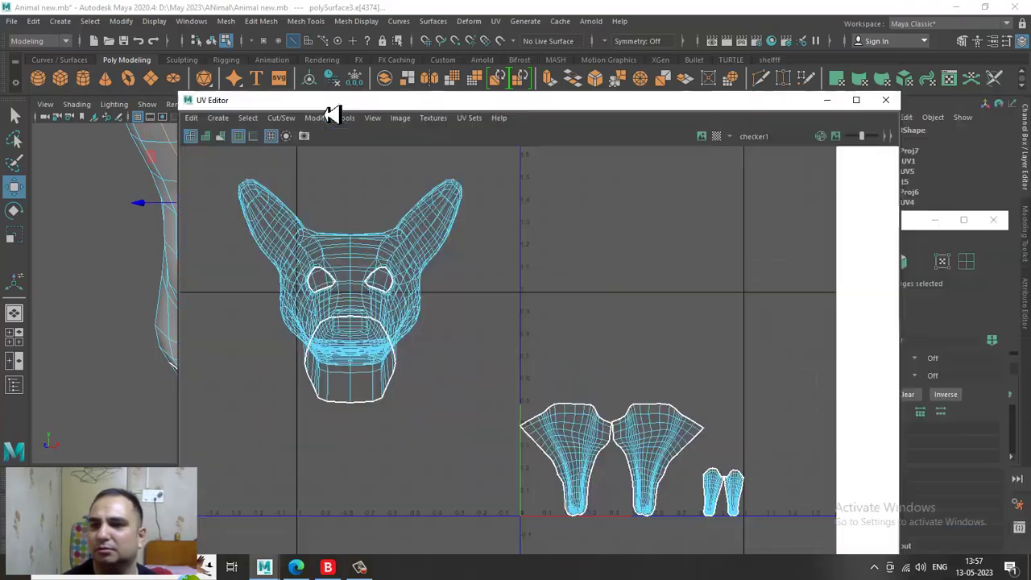
{"action": "right_click_drag", "start_coordinate": [645, 343], "coordinate": [548, 287]}
{"action": "left_click", "coordinate": [617, 340]}
{"action": "left_click_drag", "start_coordinate": [633, 406], "coordinate": [787, 244]}
{"action": "left_click", "coordinate": [834, 105]}
- Select the centre-line edges down the front of the neck and chest, ending with a crosswise edge between the front legs
{"action": "middle_click_drag", "start_coordinate": [221, 223], "coordinate": [249, 253], "text": "alt"}
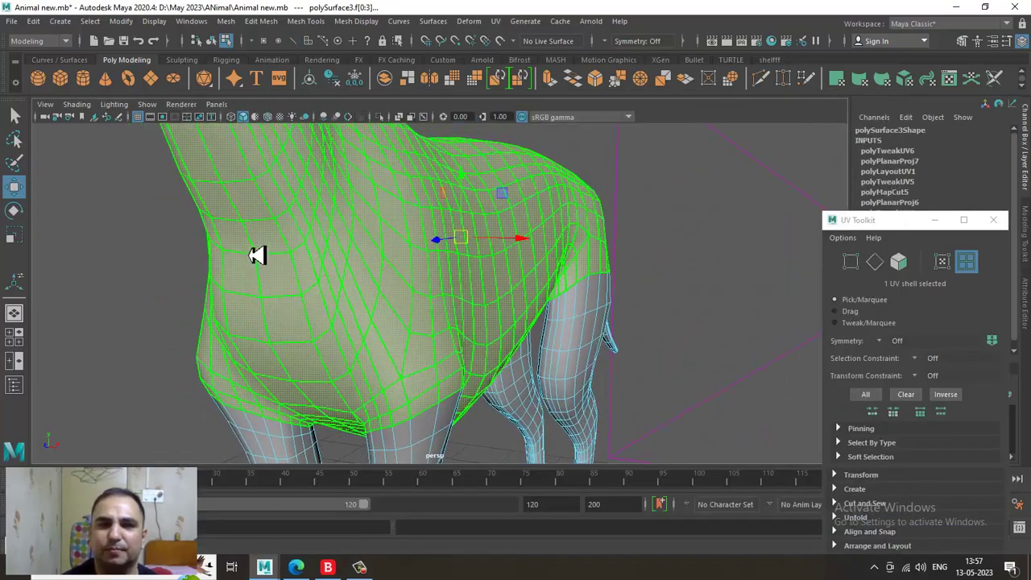
{"action": "right_click_drag", "start_coordinate": [250, 167], "coordinate": [251, 84]}
{"action": "middle_click_drag", "start_coordinate": [286, 173], "coordinate": [329, 290], "text": "alt"}
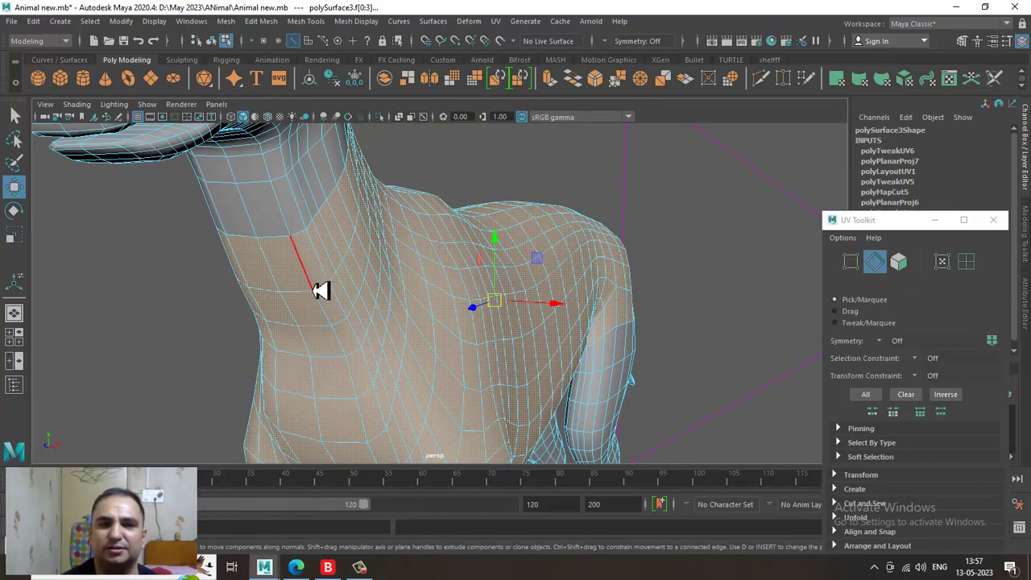
{"action": "left_click", "coordinate": [277, 284]}
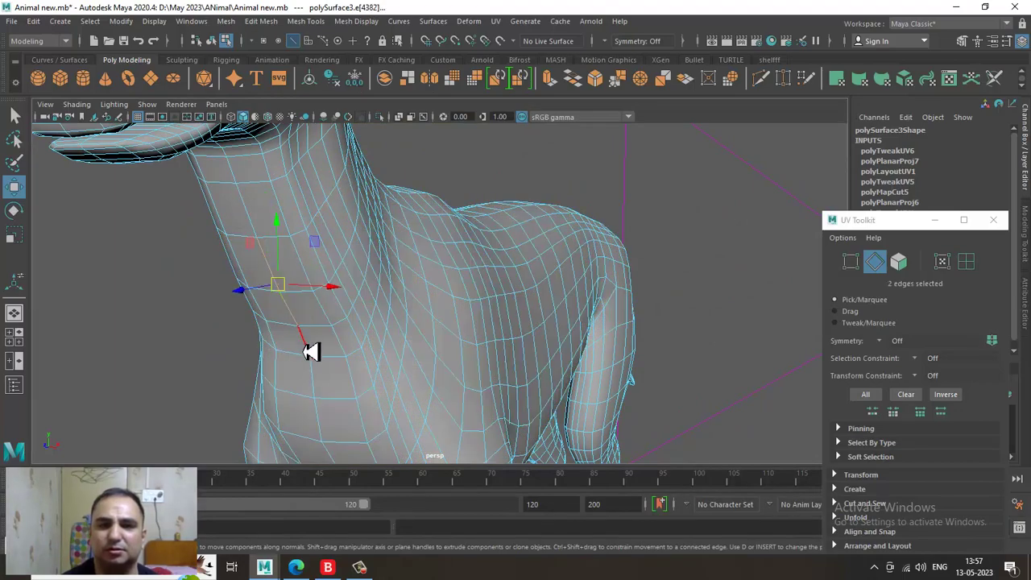
{"action": "left_click", "coordinate": [304, 351], "text": "shift"}
{"action": "middle_click_drag", "start_coordinate": [319, 338], "coordinate": [295, 230], "text": "alt"}
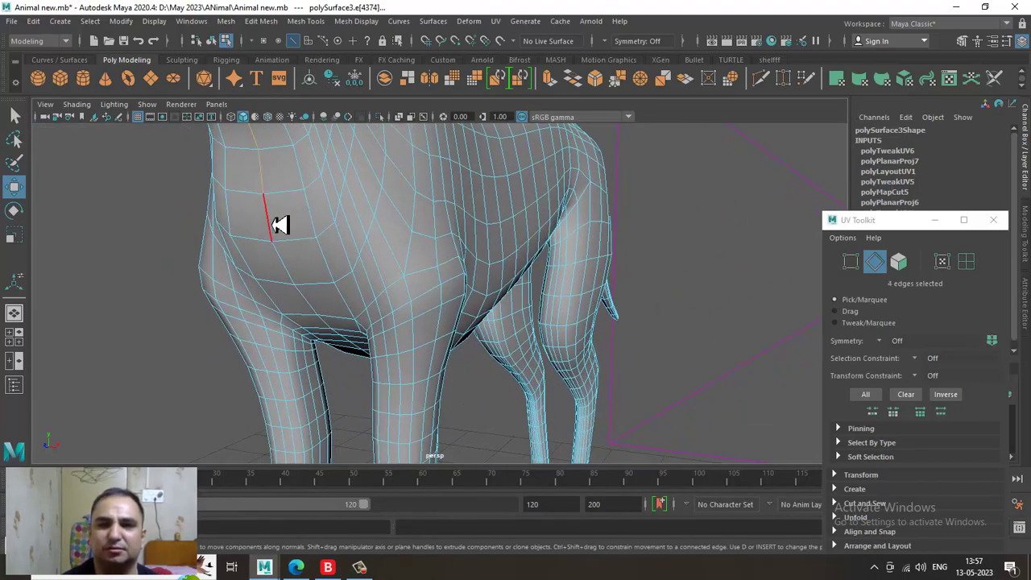
{"action": "left_click_drag", "start_coordinate": [351, 322], "coordinate": [373, 309], "text": "alt"}
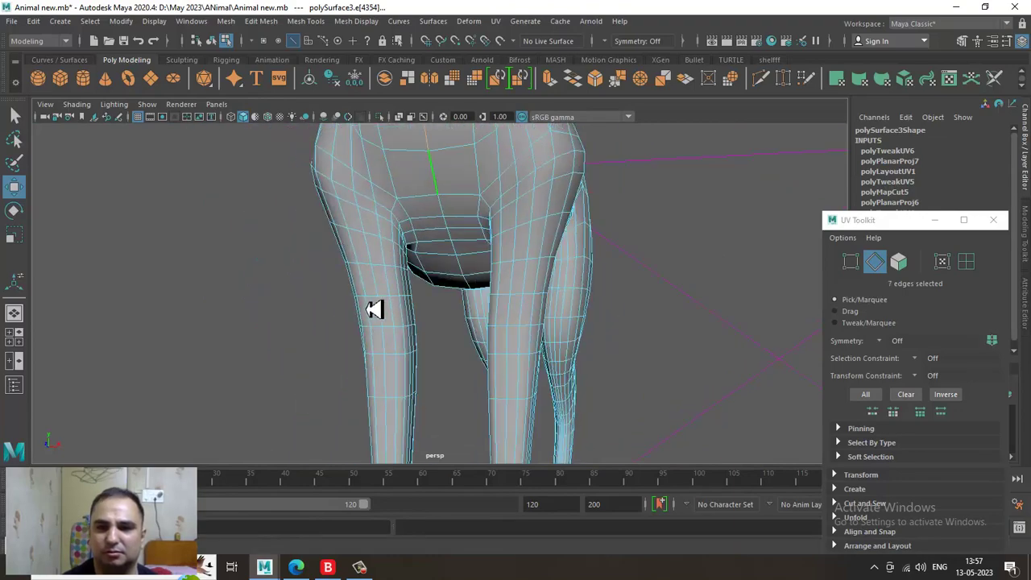
{"action": "left_click_drag", "start_coordinate": [457, 216], "coordinate": [522, 217], "text": "alt"}
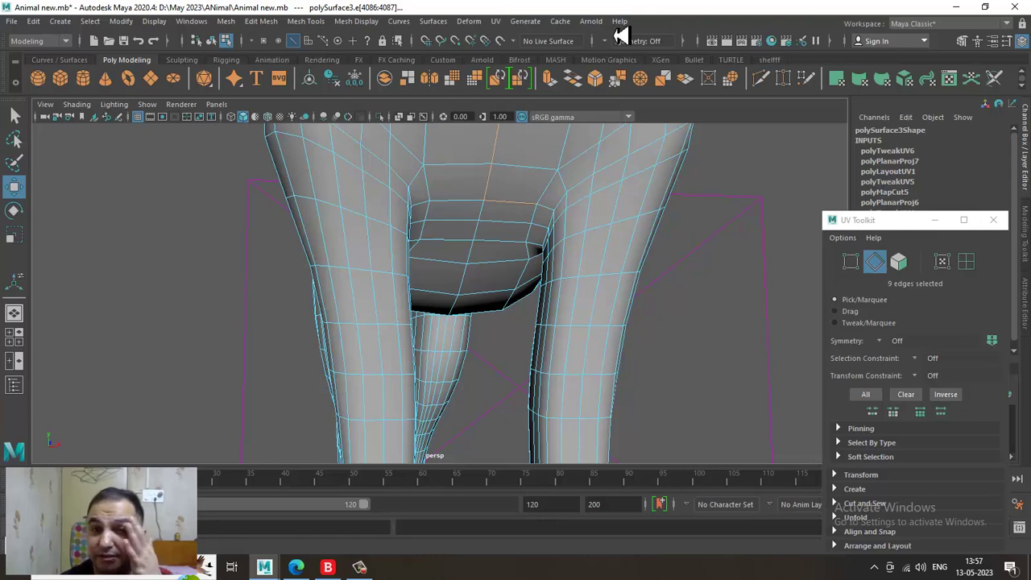
- Highlight the body and leg UV shells in turn and examine on the model where the legs' borders meet the body
{"action": "left_click", "coordinate": [495, 21]}
{"action": "left_click", "coordinate": [529, 42]}
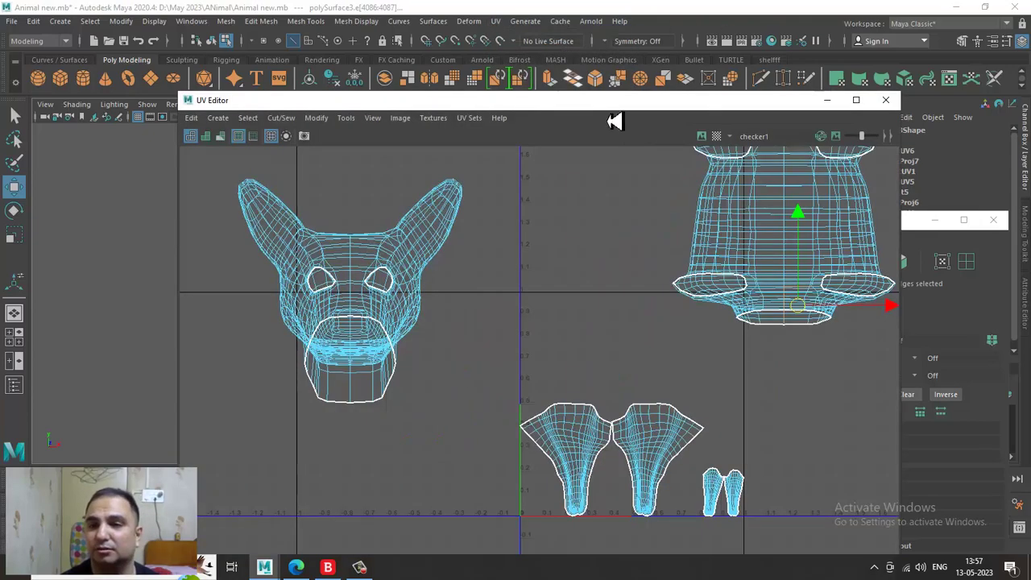
{"action": "right_click_drag", "start_coordinate": [765, 249], "coordinate": [715, 212]}
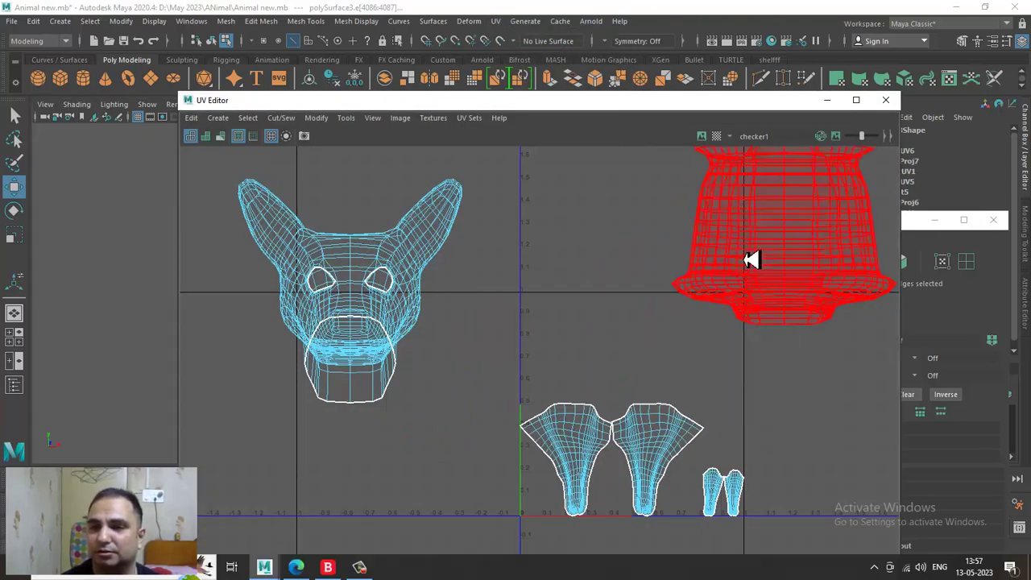
{"action": "left_click", "coordinate": [576, 459]}
{"action": "left_click", "coordinate": [827, 101]}
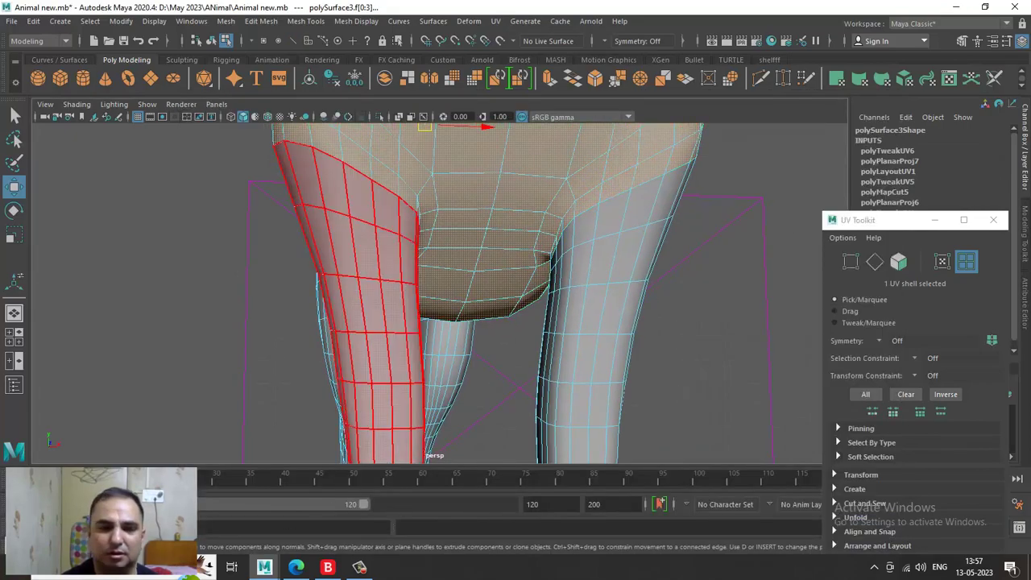
{"action": "left_click", "coordinate": [48, 545]}
{"action": "left_click", "coordinate": [567, 419]}
{"action": "left_click_drag", "start_coordinate": [469, 369], "coordinate": [767, 515]}
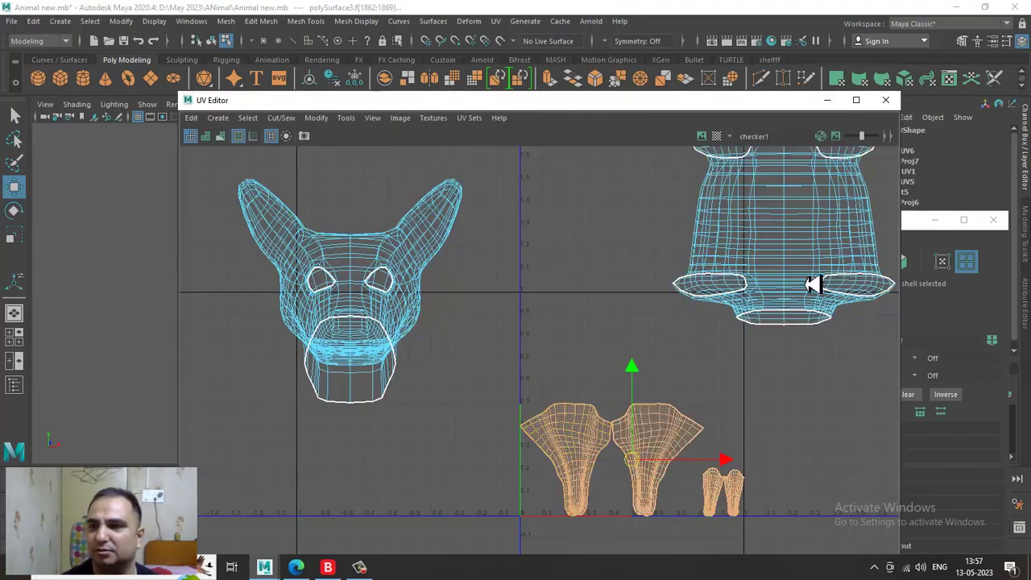
{"action": "left_click", "coordinate": [828, 103]}
{"action": "left_click_drag", "start_coordinate": [534, 341], "coordinate": [434, 339], "text": "alt"}
{"action": "left_click_drag", "start_coordinate": [363, 284], "coordinate": [514, 313], "text": "alt"}
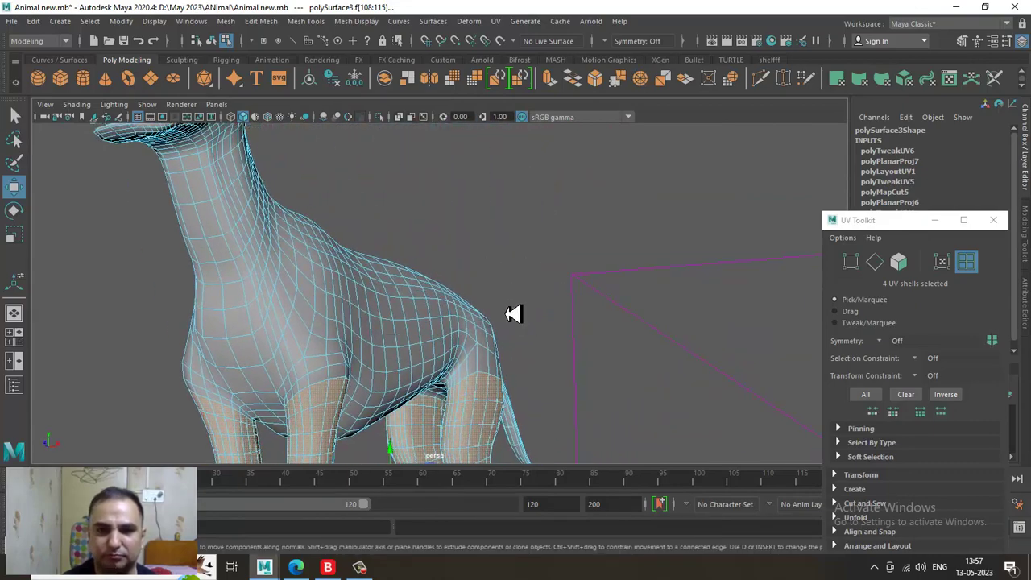
- Return to edge selection and add the crosswise edges between the front legs and the centre-line edges under the chest
{"action": "left_click_drag", "start_coordinate": [294, 287], "coordinate": [322, 270], "text": "alt"}
{"action": "right_click_drag", "start_coordinate": [227, 235], "coordinate": [228, 180]}
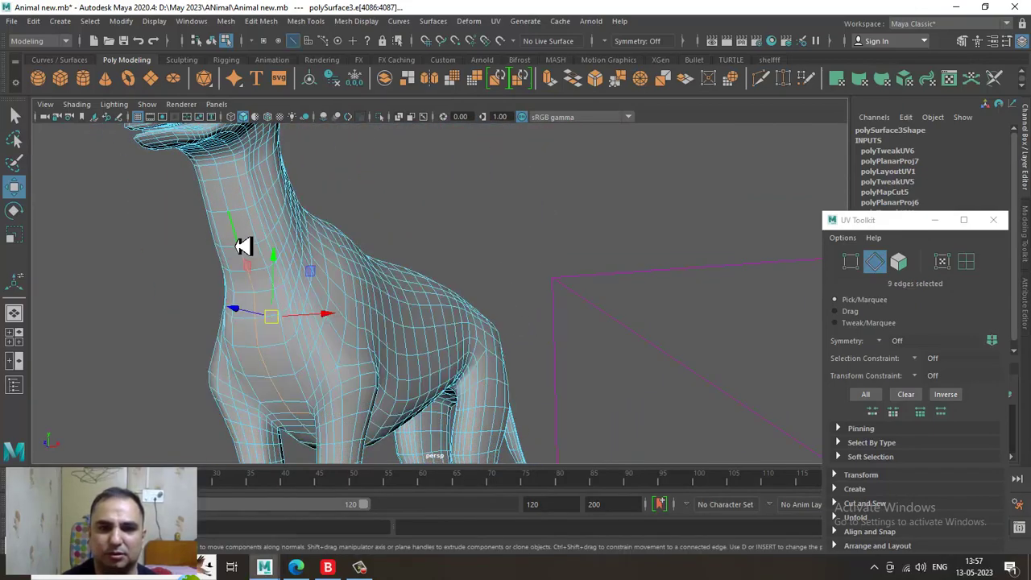
{"action": "middle_click_drag", "start_coordinate": [370, 435], "coordinate": [373, 363], "text": "alt"}
{"action": "left_click_drag", "start_coordinate": [267, 261], "coordinate": [336, 340], "text": "alt"}
{"action": "right_click_drag", "start_coordinate": [335, 340], "coordinate": [378, 317], "text": "alt"}
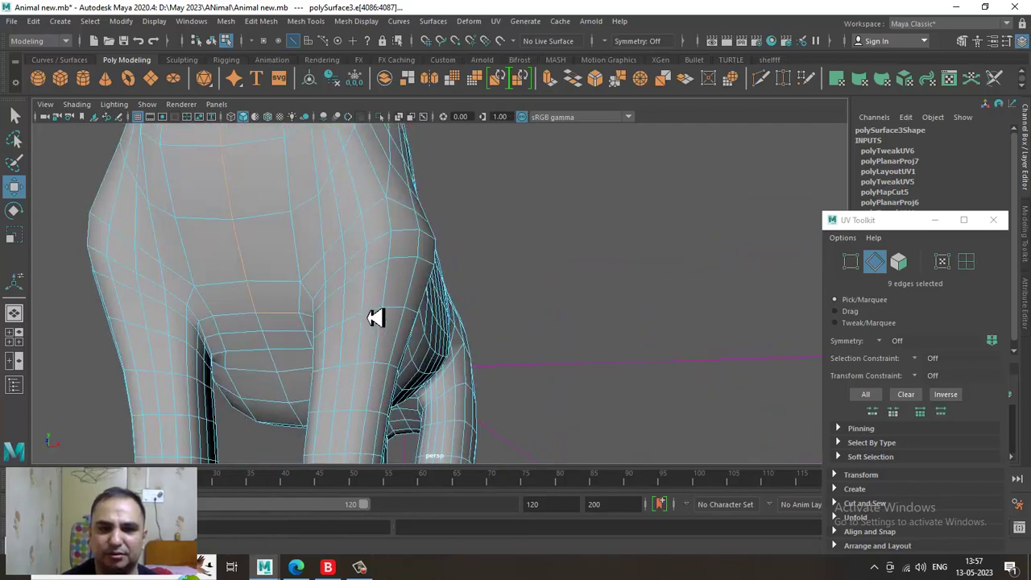
{"action": "left_click_drag", "start_coordinate": [308, 197], "coordinate": [404, 309], "text": "alt"}
{"action": "right_click_drag", "start_coordinate": [435, 298], "coordinate": [492, 347], "text": "alt"}
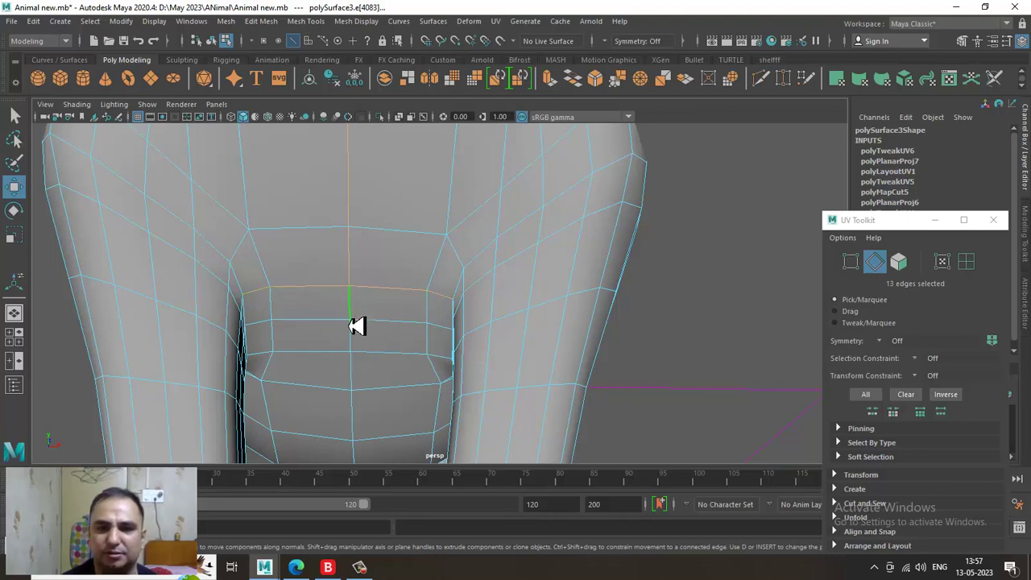
{"action": "left_click", "coordinate": [354, 370], "text": "shift"}
{"action": "middle_click_drag", "start_coordinate": [387, 388], "coordinate": [396, 270], "text": "alt"}
{"action": "left_click_drag", "start_coordinate": [387, 218], "coordinate": [398, 281], "text": "alt"}
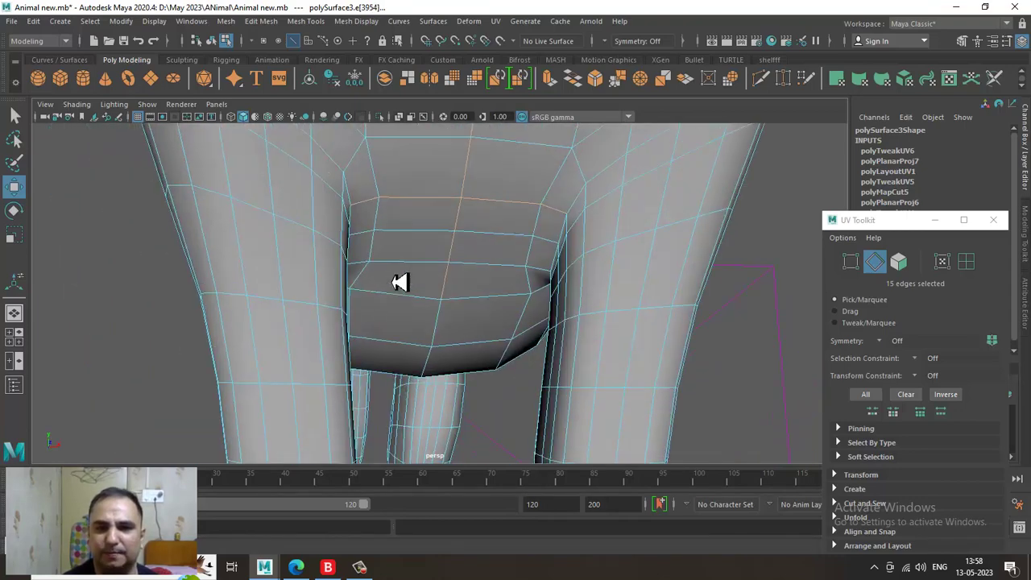
{"action": "right_click_drag", "start_coordinate": [398, 281], "coordinate": [416, 253], "text": "alt"}
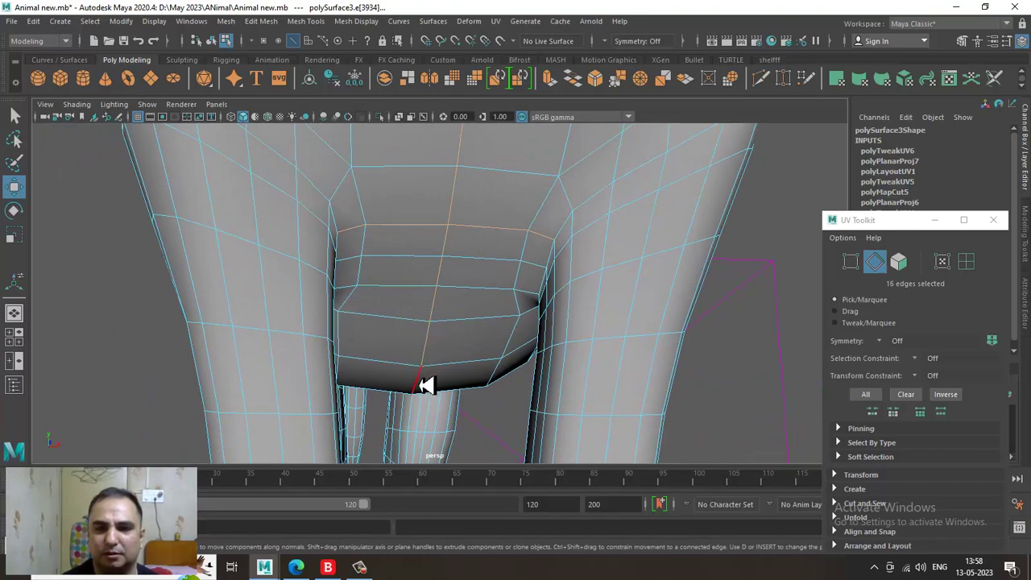
- Extend the seam selection along the centre line of the belly to the start of the groin
{"action": "left_click_drag", "start_coordinate": [509, 371], "coordinate": [319, 207], "text": "alt"}
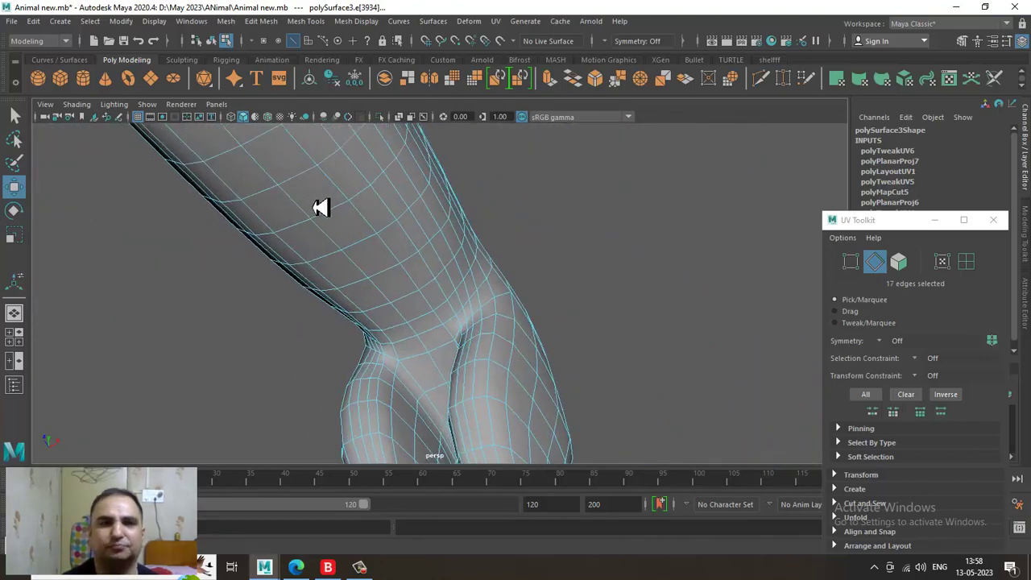
{"action": "middle_click_drag", "start_coordinate": [320, 207], "coordinate": [392, 306], "text": "alt"}
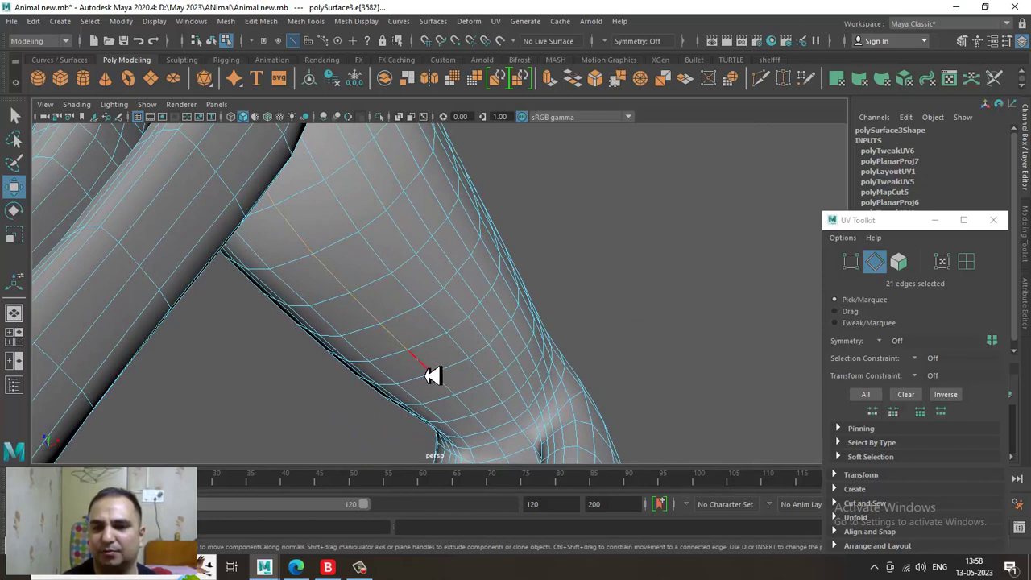
{"action": "middle_click_drag", "start_coordinate": [440, 334], "coordinate": [393, 281], "text": "alt"}
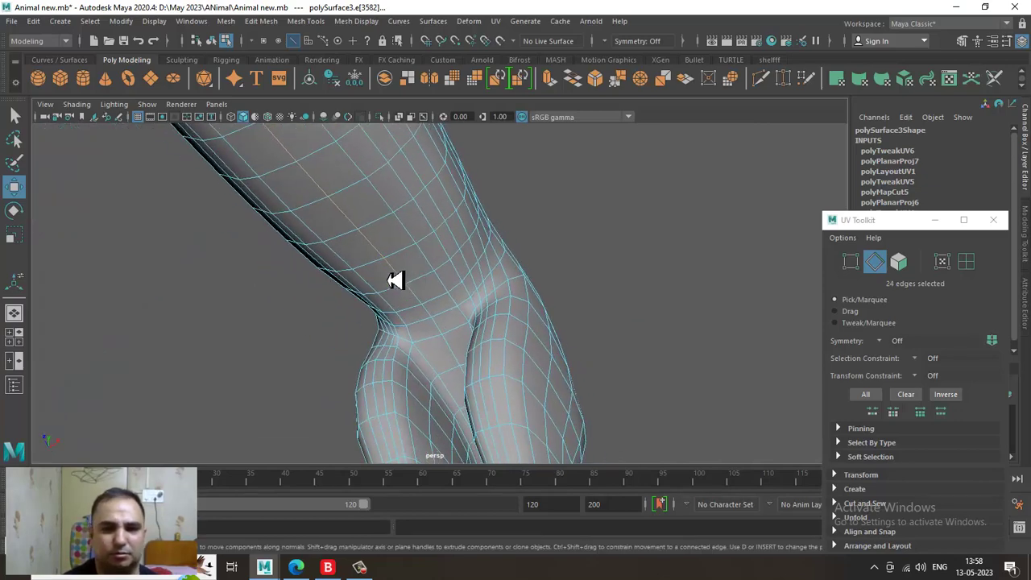
{"action": "right_click_drag", "start_coordinate": [421, 288], "coordinate": [542, 392], "text": "alt"}
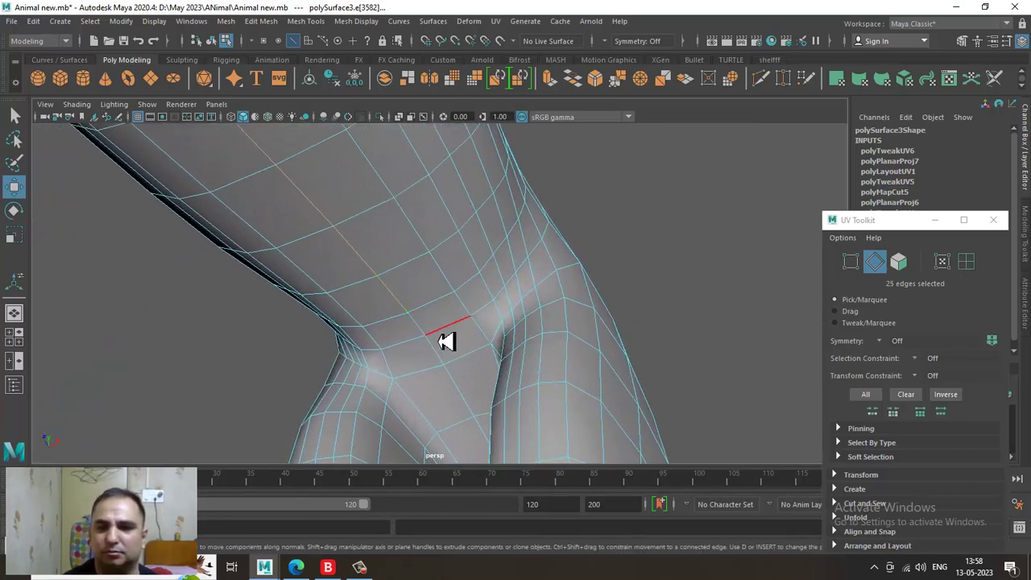
{"action": "left_click", "coordinate": [462, 395], "text": "shift"}
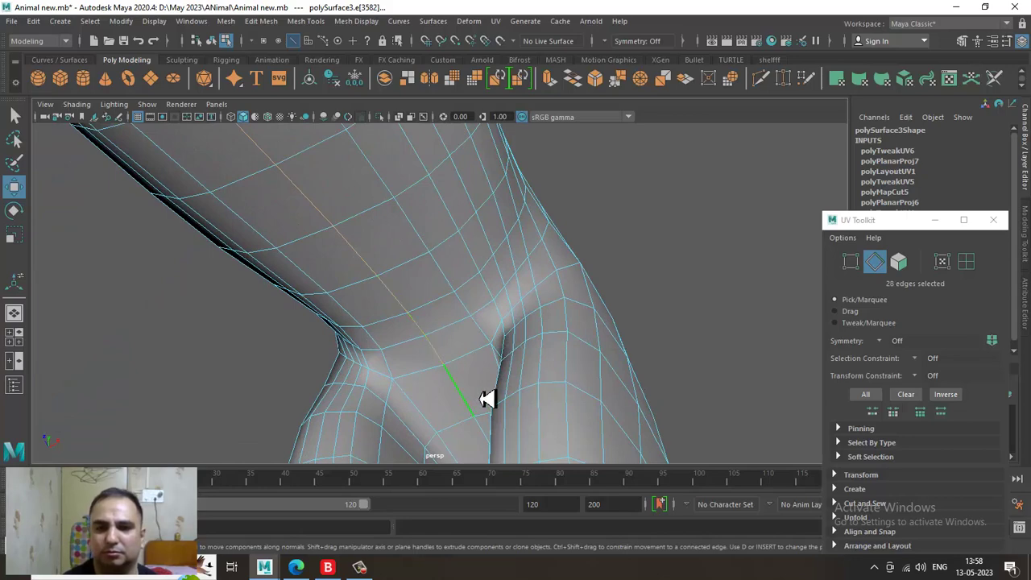
- Continue the seam selection through the groin and add the crosswise edges out to both hind legs
{"action": "middle_click_drag", "start_coordinate": [481, 398], "coordinate": [441, 274], "text": "alt"}
{"action": "left_click_drag", "start_coordinate": [441, 274], "coordinate": [458, 324], "text": "alt"}
{"action": "left_click", "coordinate": [433, 306], "text": "shift"}
{"action": "left_click", "coordinate": [424, 335], "text": "shift"}
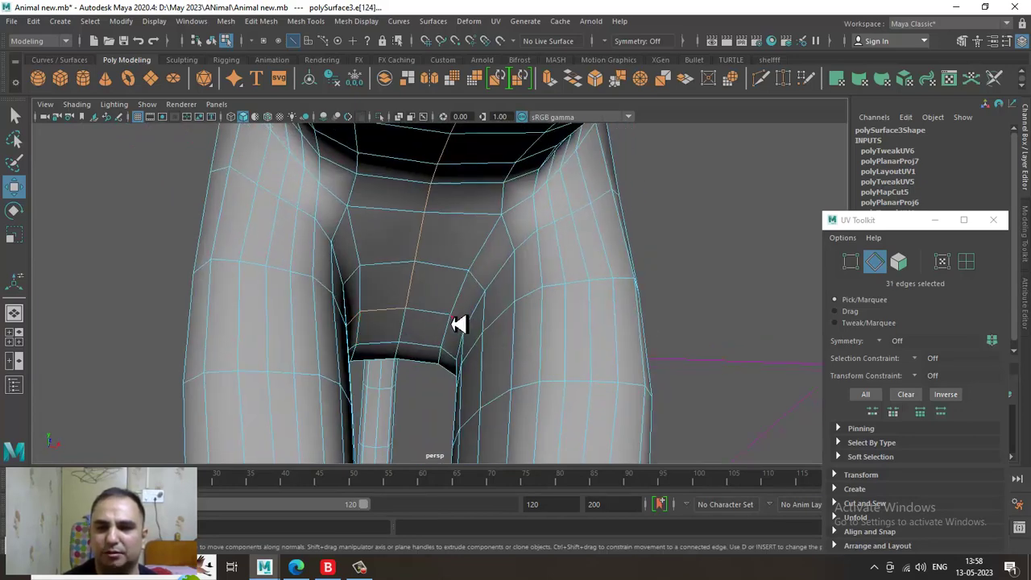
{"action": "left_click", "coordinate": [457, 334], "text": "shift"}
{"action": "left_click_drag", "start_coordinate": [450, 262], "coordinate": [447, 244], "text": "alt"}
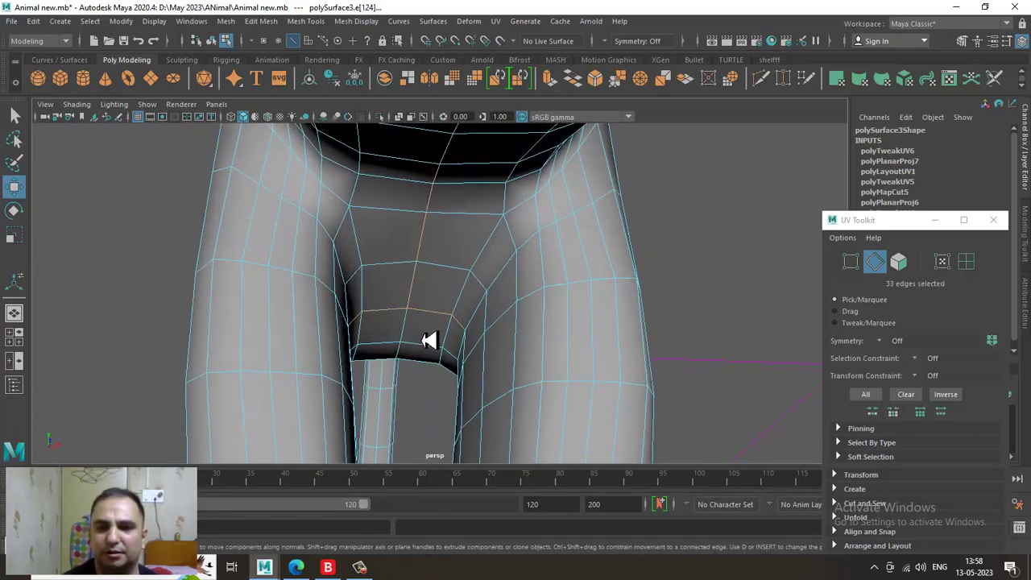
{"action": "left_click", "coordinate": [409, 339], "text": "shift"}
- Add the centre-line edges from between the hind legs up the lower part of the rump
{"action": "left_click_drag", "start_coordinate": [409, 339], "coordinate": [454, 322], "text": "alt"}
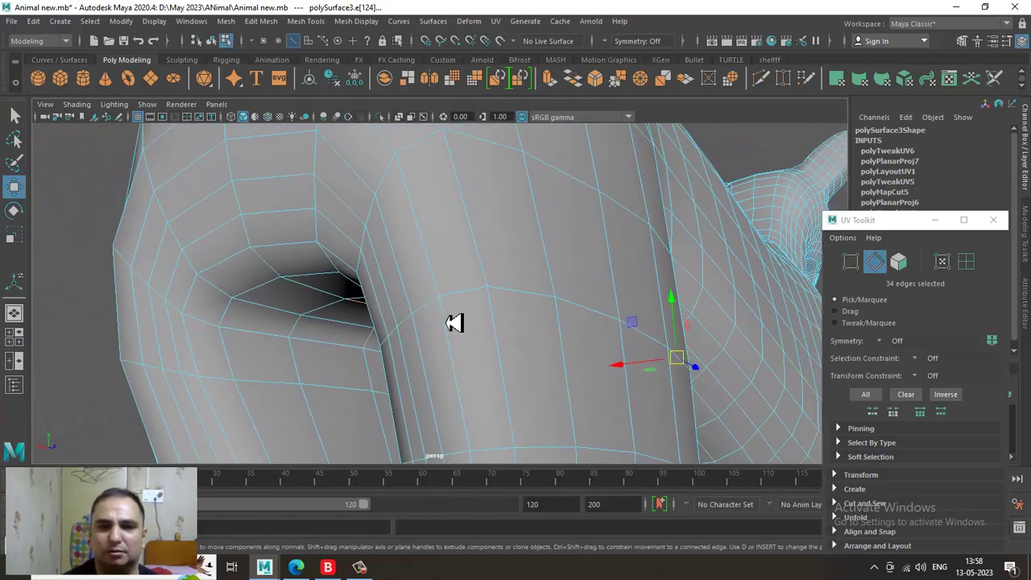
{"action": "left_click", "coordinate": [314, 298], "text": "shift"}
{"action": "left_click", "coordinate": [261, 269], "text": "shift"}
{"action": "left_click", "coordinate": [251, 240], "text": "shift"}
{"action": "left_click", "coordinate": [240, 210], "text": "shift"}
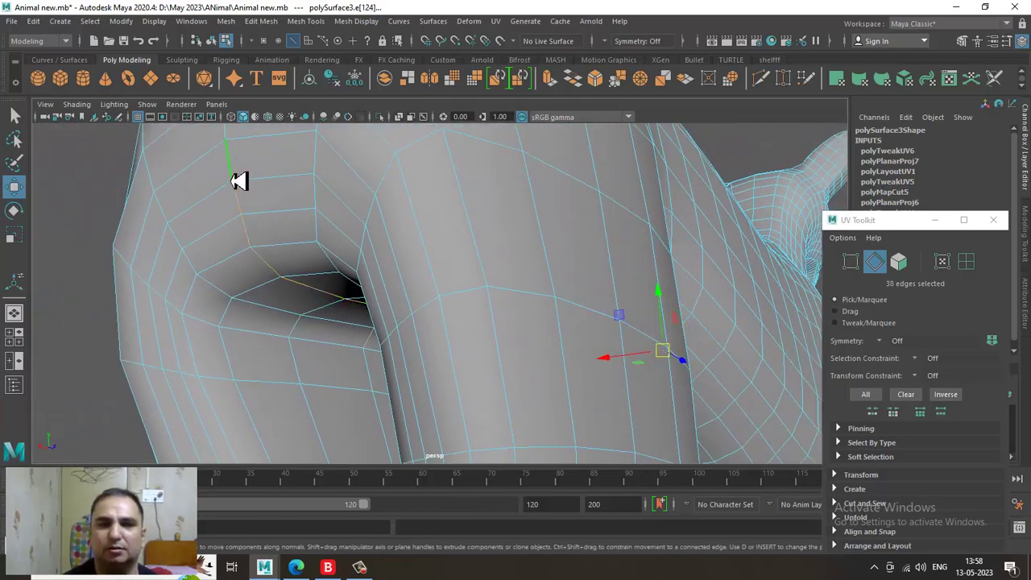
{"action": "left_click", "coordinate": [232, 180], "text": "shift"}
- Extend the seam selection up the centre of the rump to the underside of the tail base
{"action": "middle_click_drag", "start_coordinate": [305, 173], "coordinate": [379, 361], "text": "alt"}
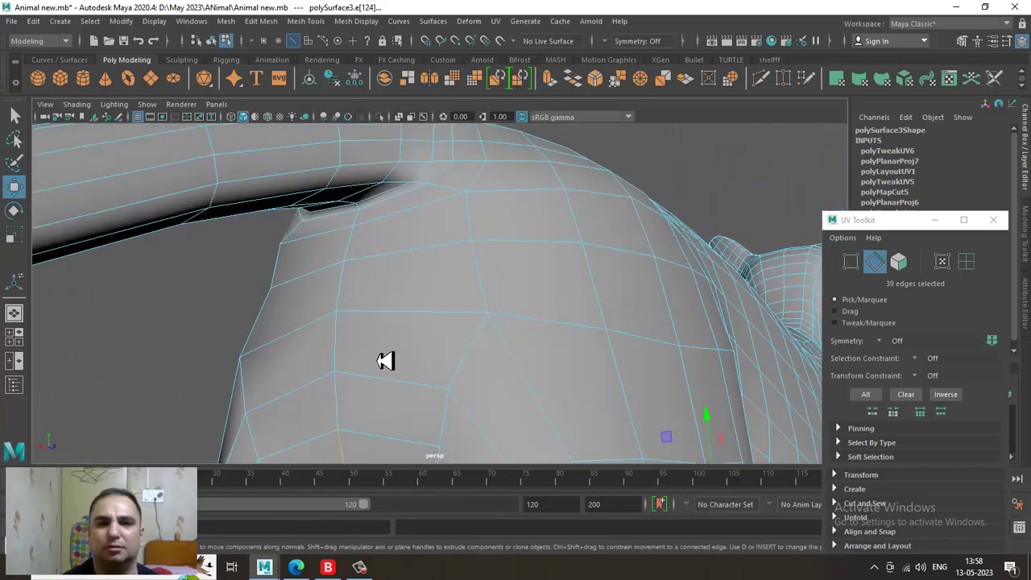
{"action": "left_click", "coordinate": [336, 360], "text": "shift"}
{"action": "left_click", "coordinate": [350, 285], "text": "shift"}
{"action": "left_click", "coordinate": [357, 263], "text": "shift"}
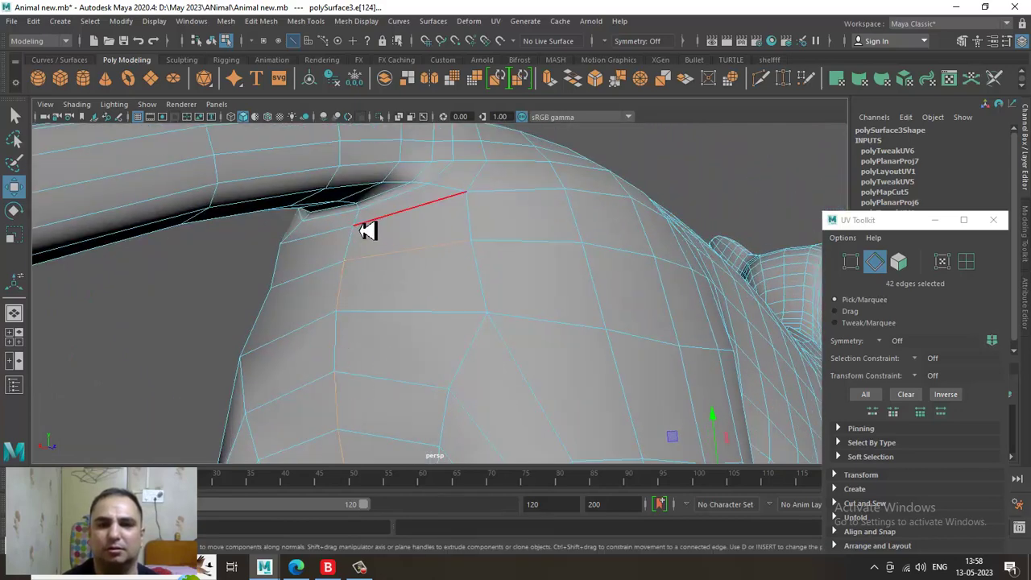
{"action": "middle_click_drag", "start_coordinate": [386, 229], "coordinate": [409, 308], "text": "alt"}
{"action": "right_click_drag", "start_coordinate": [408, 308], "coordinate": [444, 359], "text": "alt"}
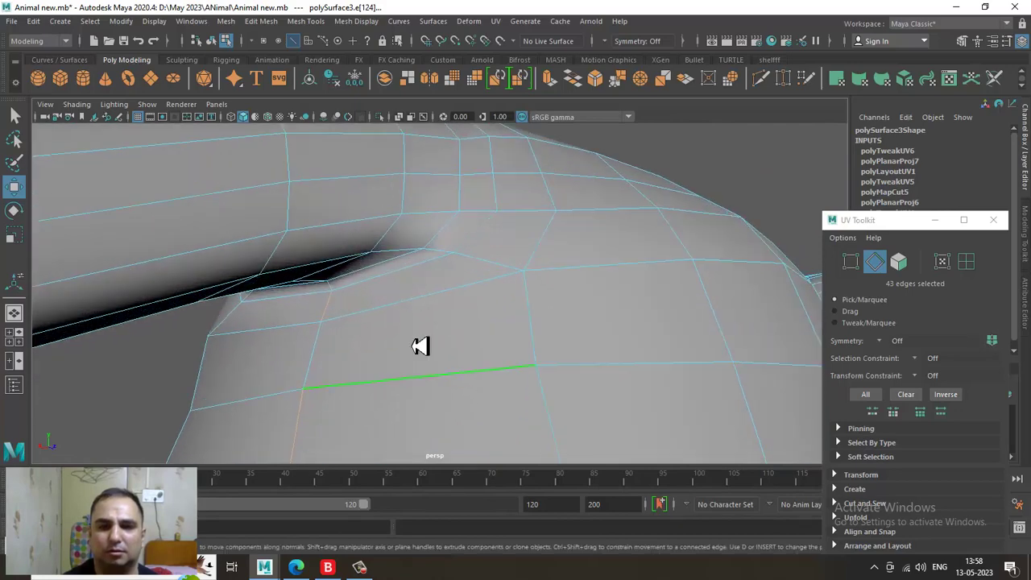
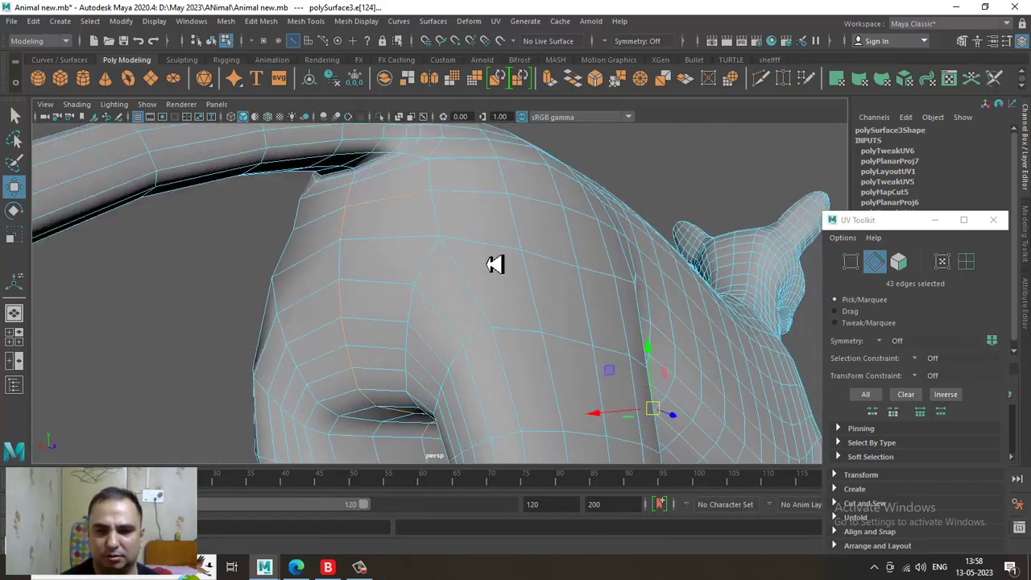
{"action": "left_click_drag", "start_coordinate": [513, 354], "coordinate": [546, 424], "text": "alt"}
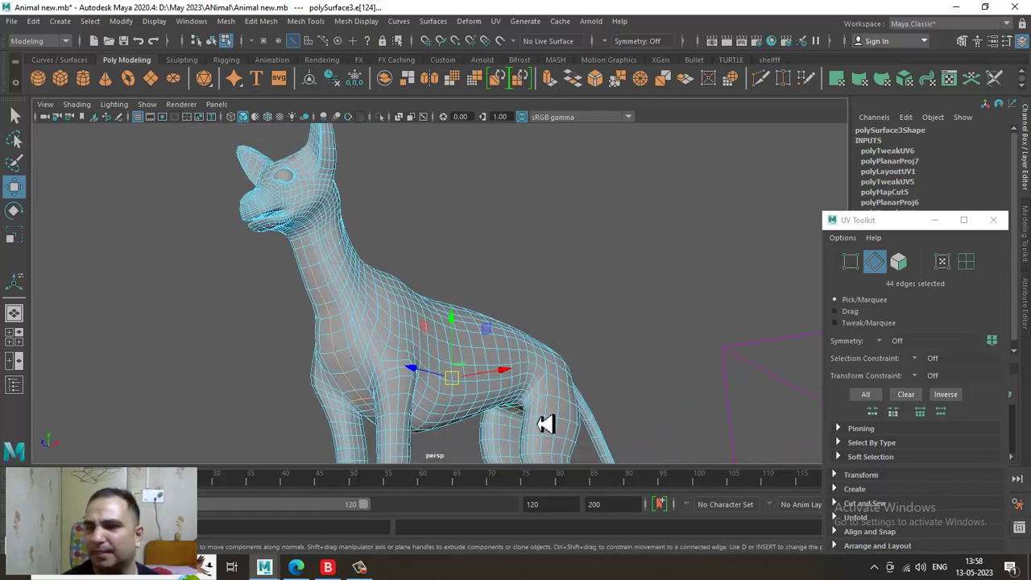
- Cut the body's UVs along the selected seam edges running from the neck through the belly to the tail
{"action": "left_click", "coordinate": [497, 23]}
{"action": "left_click", "coordinate": [520, 50]}
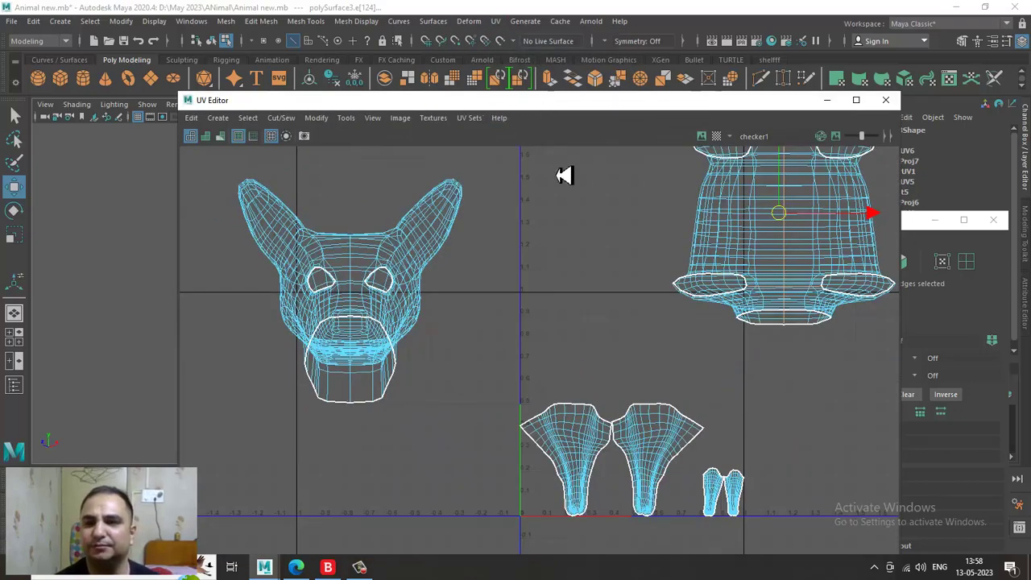
{"action": "middle_click_drag", "start_coordinate": [739, 247], "coordinate": [639, 308], "text": "alt"}
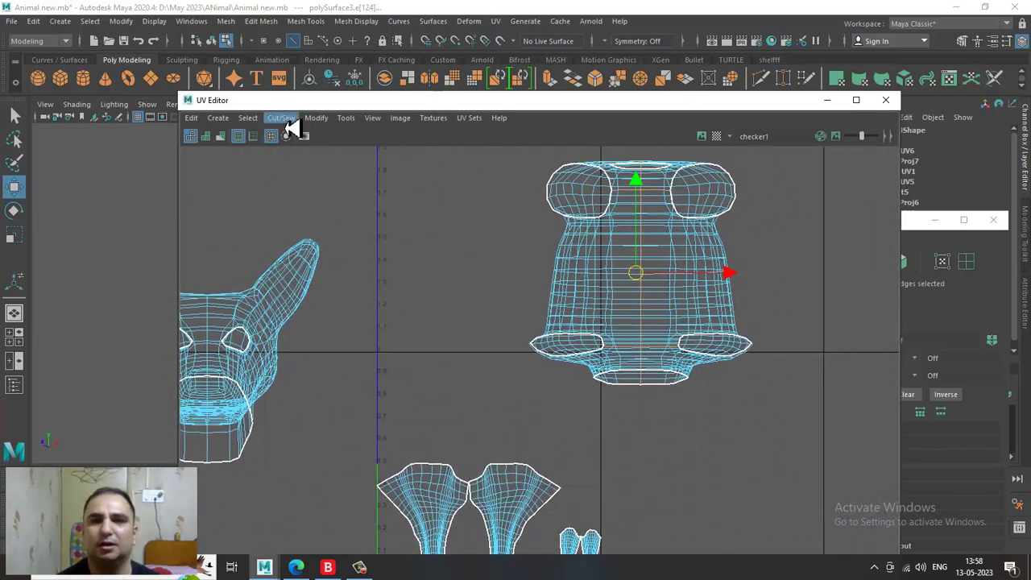
{"action": "left_click", "coordinate": [282, 119]}
{"action": "left_click", "coordinate": [349, 189]}
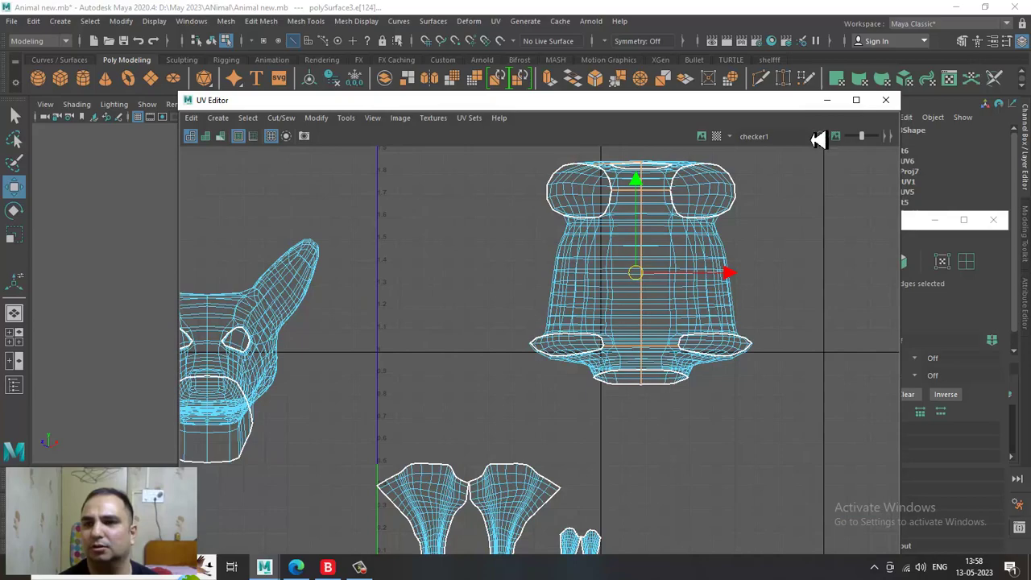
{"action": "left_click", "coordinate": [828, 104]}
- Select the edge loop around the base of the tail
{"action": "middle_click_drag", "start_coordinate": [570, 308], "coordinate": [531, 223], "text": "alt"}
{"action": "left_click_drag", "start_coordinate": [531, 223], "coordinate": [552, 285], "text": "alt"}
{"action": "middle_click_drag", "start_coordinate": [552, 285], "coordinate": [475, 292], "text": "alt"}
{"action": "right_click_drag", "start_coordinate": [475, 292], "coordinate": [559, 367], "text": "alt"}
{"action": "middle_click_drag", "start_coordinate": [559, 368], "coordinate": [475, 311], "text": "alt"}
{"action": "left_click_drag", "start_coordinate": [475, 311], "coordinate": [469, 346], "text": "alt"}
{"action": "right_click_drag", "start_coordinate": [386, 215], "coordinate": [386, 127]}
{"action": "right_click_drag", "start_coordinate": [406, 245], "coordinate": [524, 307], "text": "alt"}
{"action": "double_click", "coordinate": [323, 230]}
{"action": "left_click_drag", "start_coordinate": [502, 288], "coordinate": [529, 271], "text": "alt"}
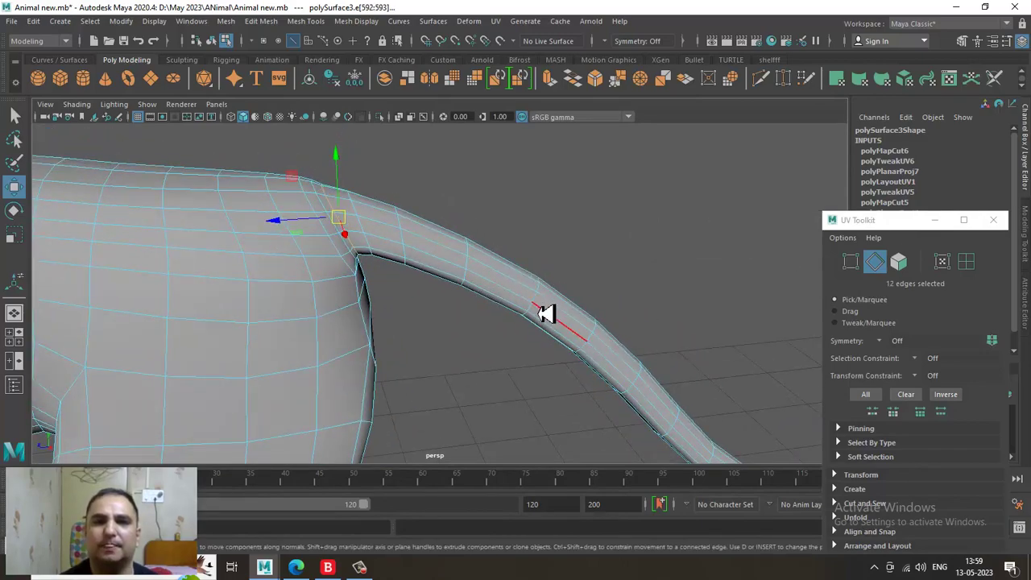
- Cut the UVs along the selected tail-base loop in the UV Editor
{"action": "left_click", "coordinate": [495, 21]}
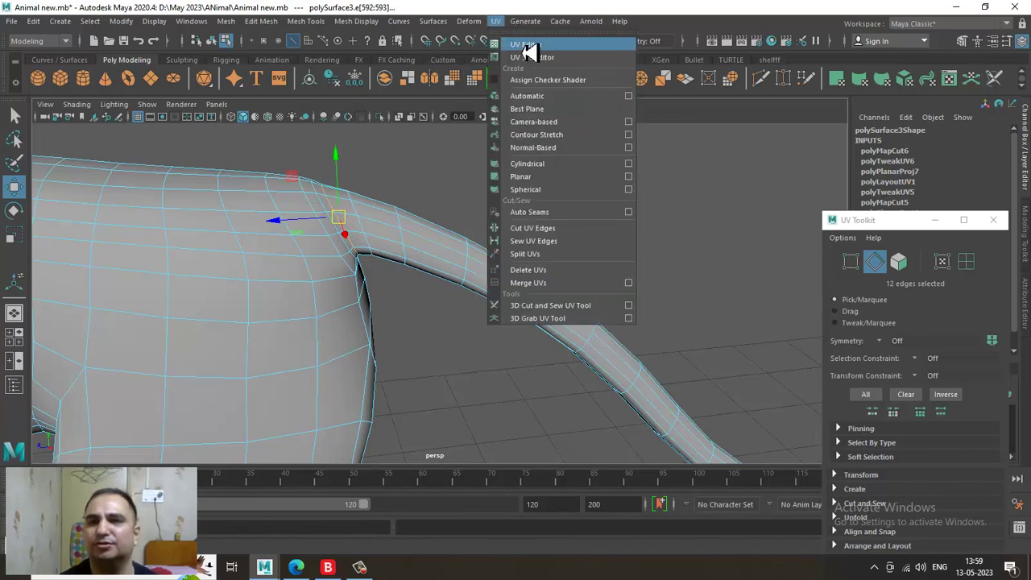
{"action": "left_click", "coordinate": [527, 50]}
{"action": "left_click", "coordinate": [288, 118]}
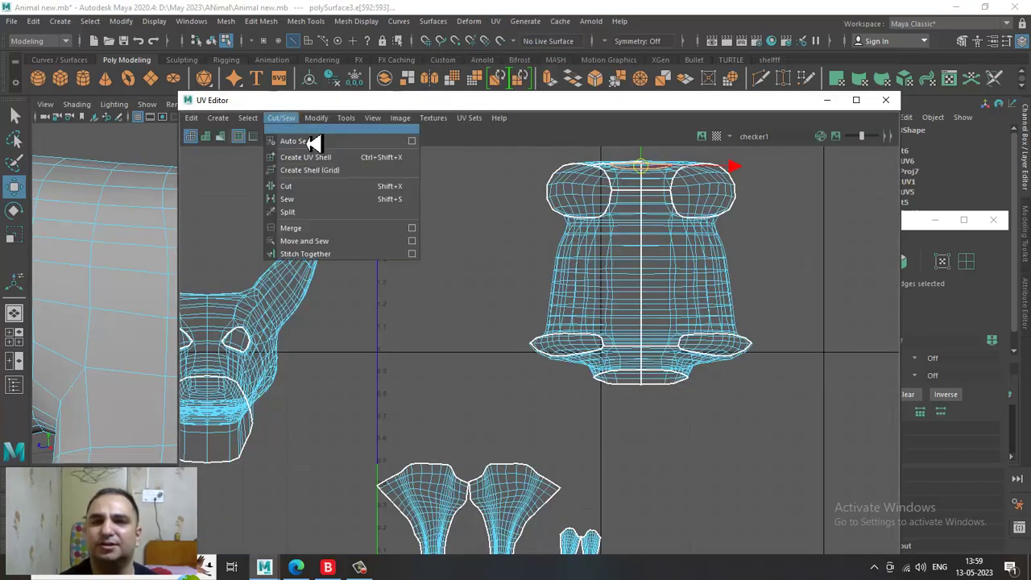
{"action": "left_click", "coordinate": [338, 189]}
- Select all faces of the body shell in the UV Editor and unfold them
{"action": "right_click_drag", "start_coordinate": [677, 195], "coordinate": [677, 231]}
{"action": "left_click_drag", "start_coordinate": [534, 172], "coordinate": [806, 372]}
{"action": "left_click", "coordinate": [318, 121]}
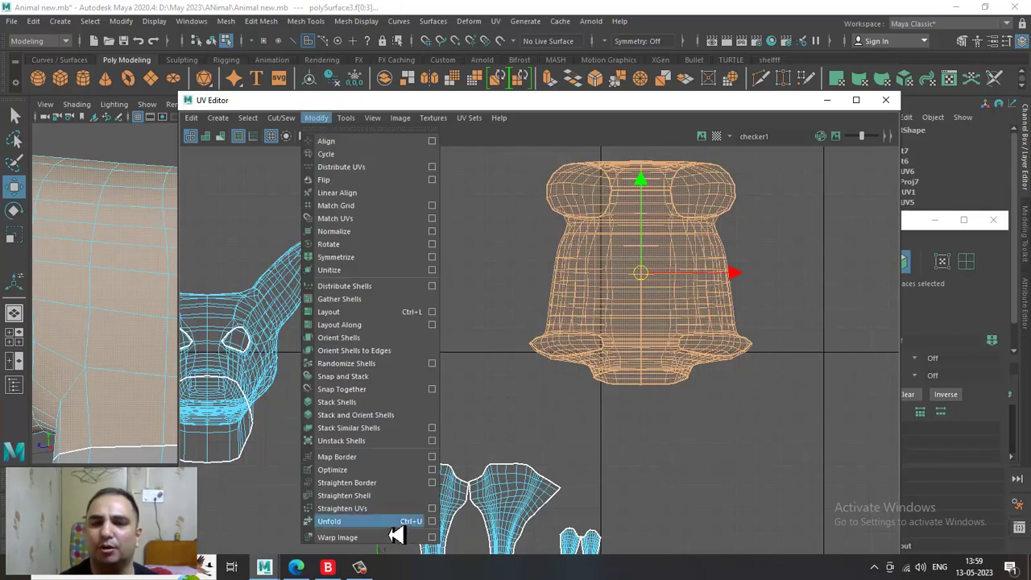
{"action": "left_click", "coordinate": [369, 522]}
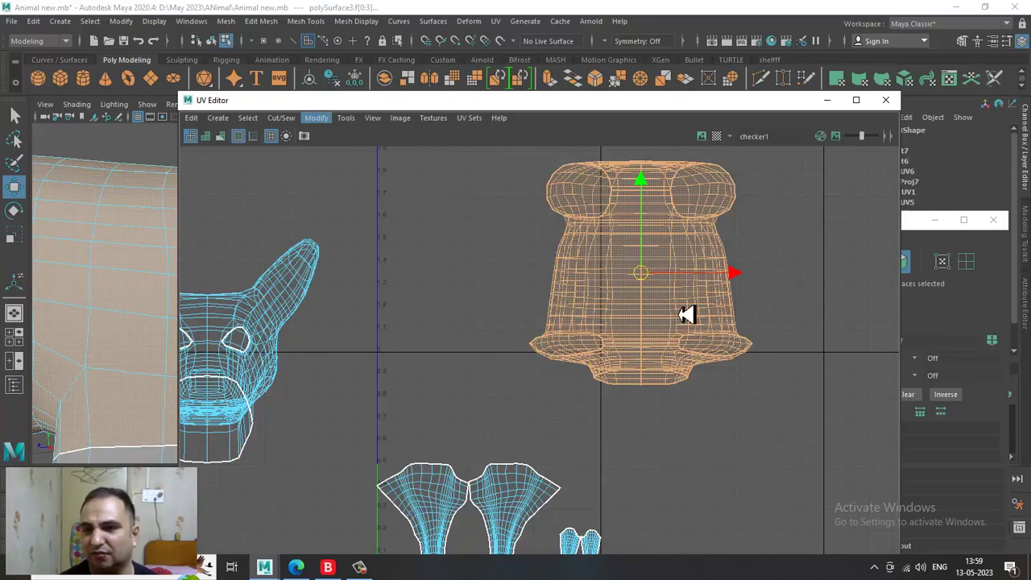
{"action": "right_click_drag", "start_coordinate": [748, 352], "coordinate": [656, 226], "text": "alt"}
{"action": "middle_click_drag", "start_coordinate": [827, 312], "coordinate": [699, 295], "text": "alt"}
{"action": "right_click_drag", "start_coordinate": [646, 301], "coordinate": [776, 434], "text": "alt"}
{"action": "middle_click_drag", "start_coordinate": [663, 313], "coordinate": [736, 376], "text": "alt"}
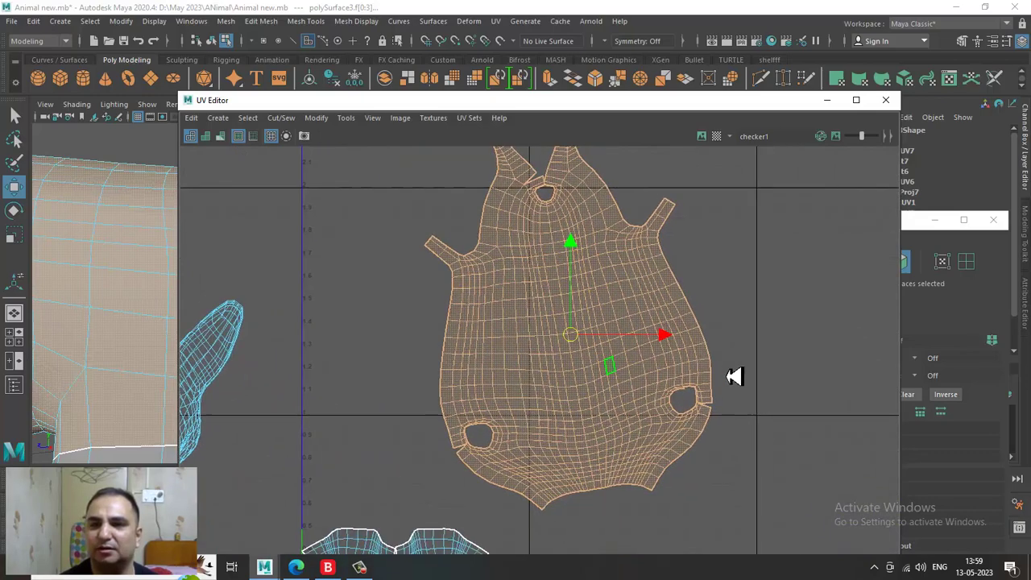
{"action": "right_click_drag", "start_coordinate": [619, 314], "coordinate": [618, 311], "text": "alt"}
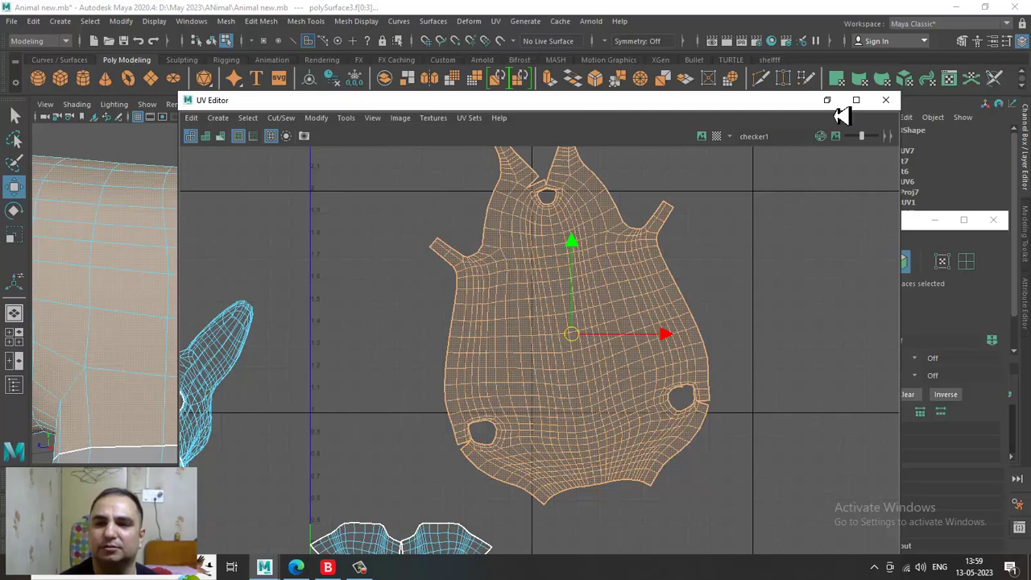
{"action": "left_click", "coordinate": [830, 102]}
- Select the faces of all the head, body and leg shells laid out in the UV Editor
{"action": "left_click_drag", "start_coordinate": [366, 342], "coordinate": [373, 260], "text": "alt"}
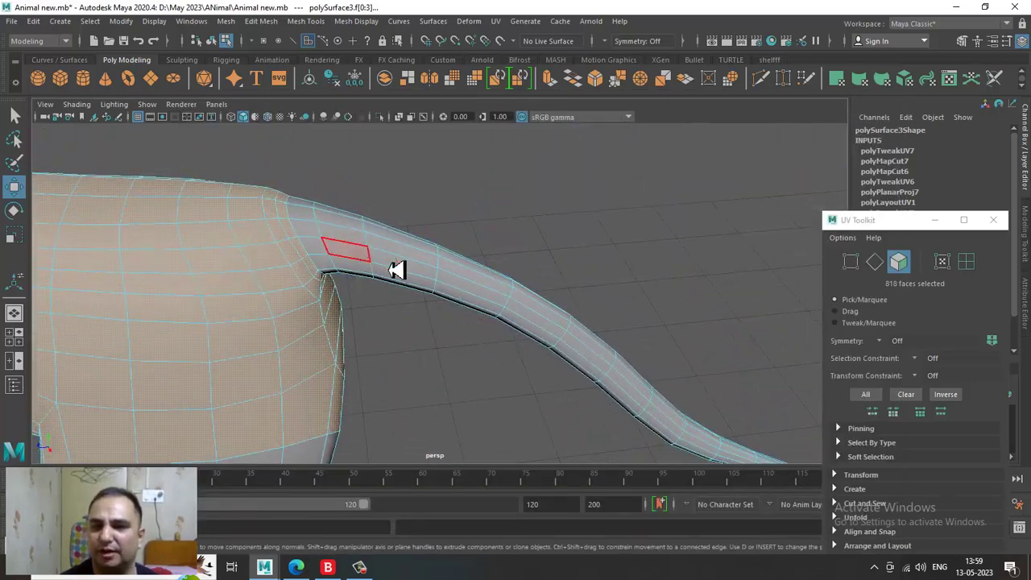
{"action": "left_click_drag", "start_coordinate": [373, 317], "coordinate": [386, 261], "text": "alt"}
{"action": "right_click_drag", "start_coordinate": [374, 211], "coordinate": [377, 253]}
{"action": "middle_click_drag", "start_coordinate": [517, 289], "coordinate": [357, 270], "text": "alt"}
{"action": "right_click_drag", "start_coordinate": [464, 333], "coordinate": [404, 295], "text": "alt"}
{"action": "left_click_drag", "start_coordinate": [430, 310], "coordinate": [426, 382], "text": "alt"}
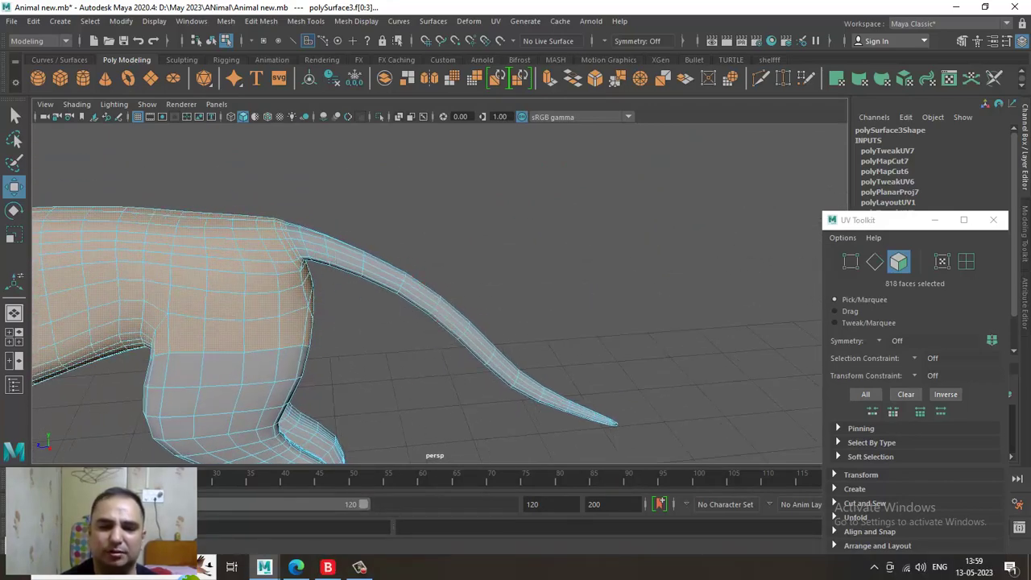
{"action": "left_click", "coordinate": [30, 545]}
{"action": "scroll", "coordinate": [660, 402], "scroll_direction": "down", "scroll_amount": 4}
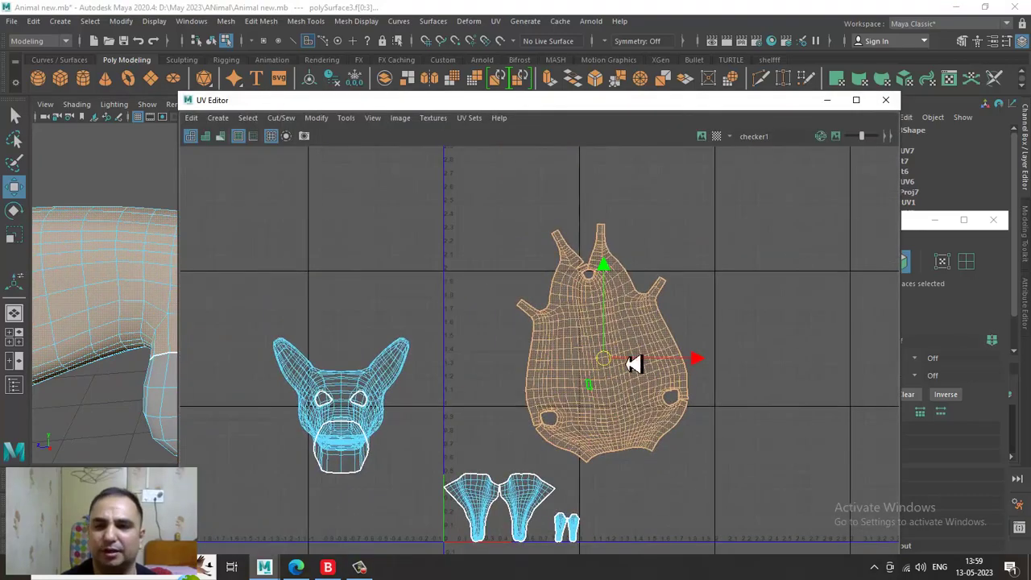
{"action": "left_click_drag", "start_coordinate": [408, 275], "coordinate": [805, 540]}
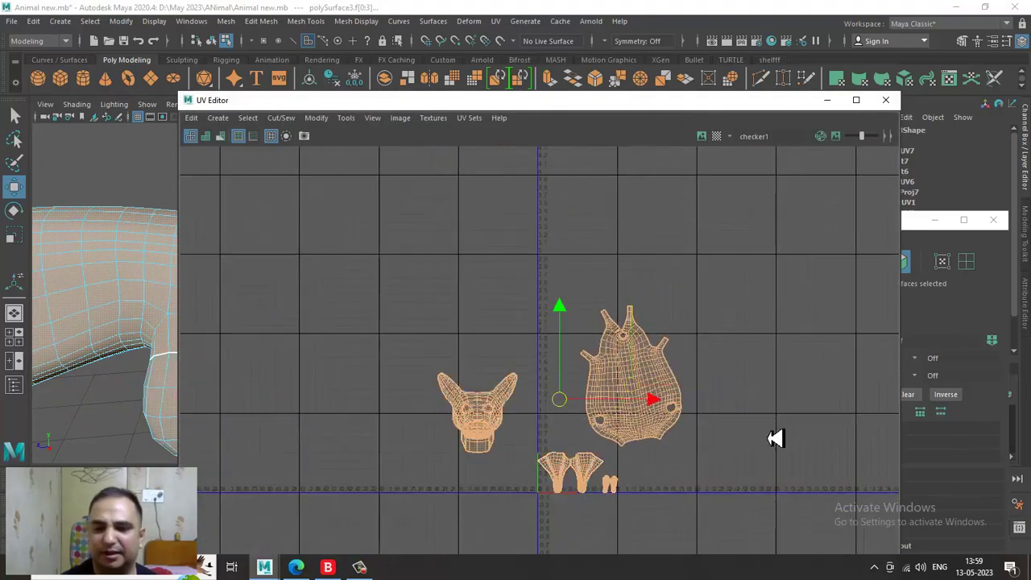
{"action": "left_click", "coordinate": [827, 102]}
- Invert the face selection so only the tail faces are selected, and check them in the UV Editor
{"action": "key", "text": "alt+shift+d"}
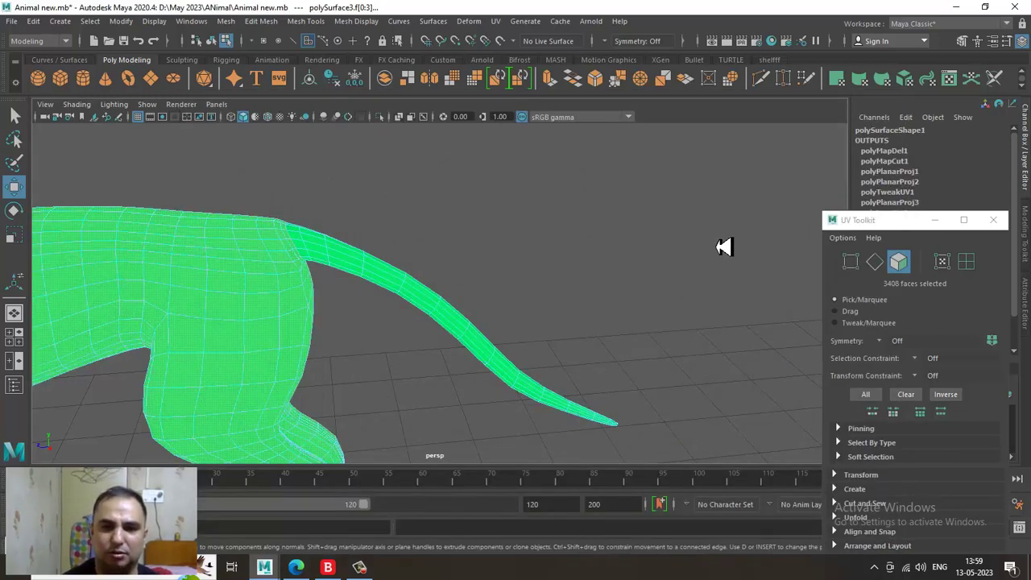
{"action": "key", "text": "ctrl+z"}
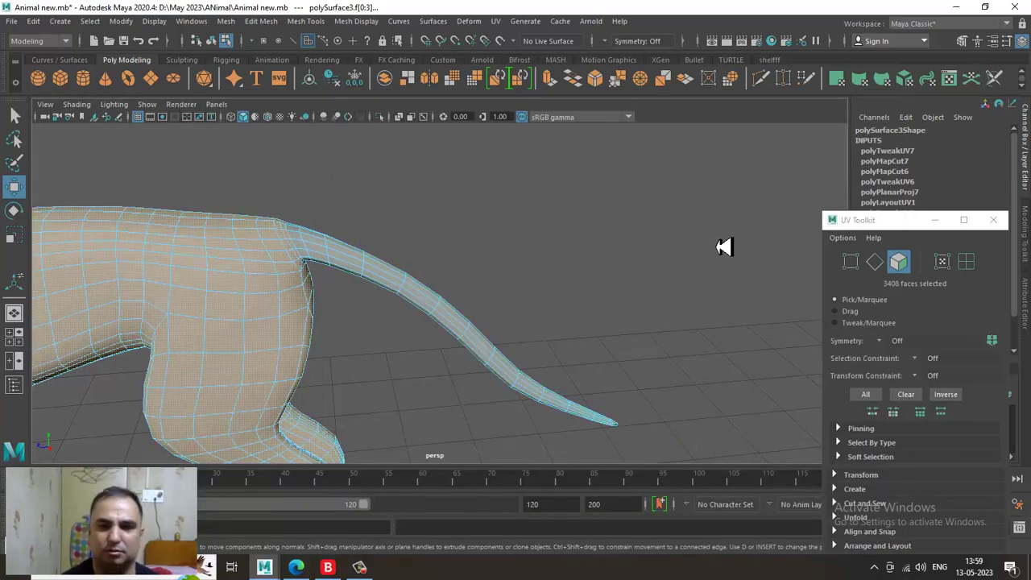
{"action": "key", "text": "ctrl+z"}
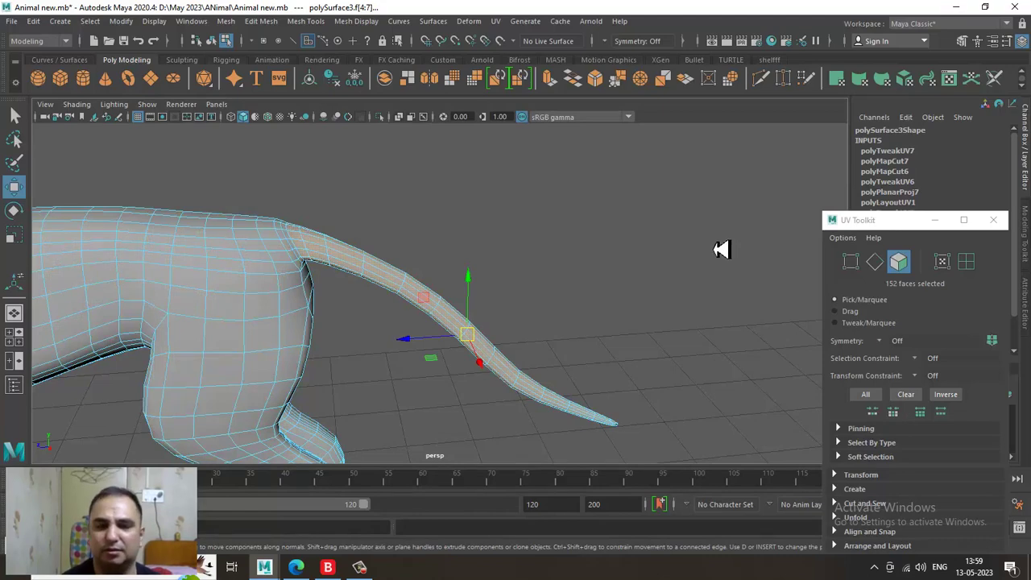
{"action": "left_click", "coordinate": [41, 545]}
{"action": "middle_click_drag", "start_coordinate": [550, 266], "coordinate": [513, 195], "text": "alt"}
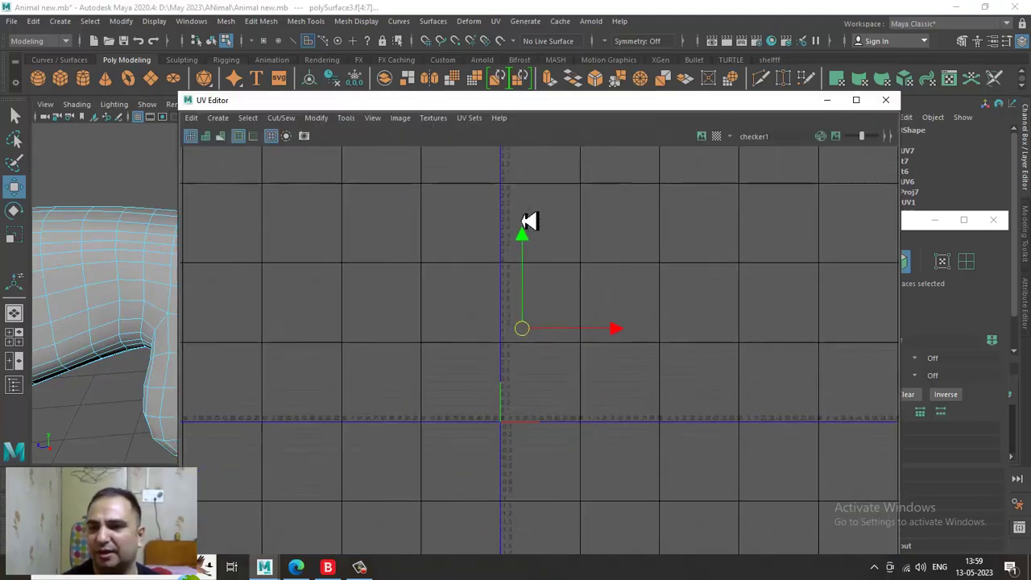
{"action": "left_click", "coordinate": [828, 102]}
{"action": "left_click_drag", "start_coordinate": [522, 292], "coordinate": [521, 260], "text": "alt"}
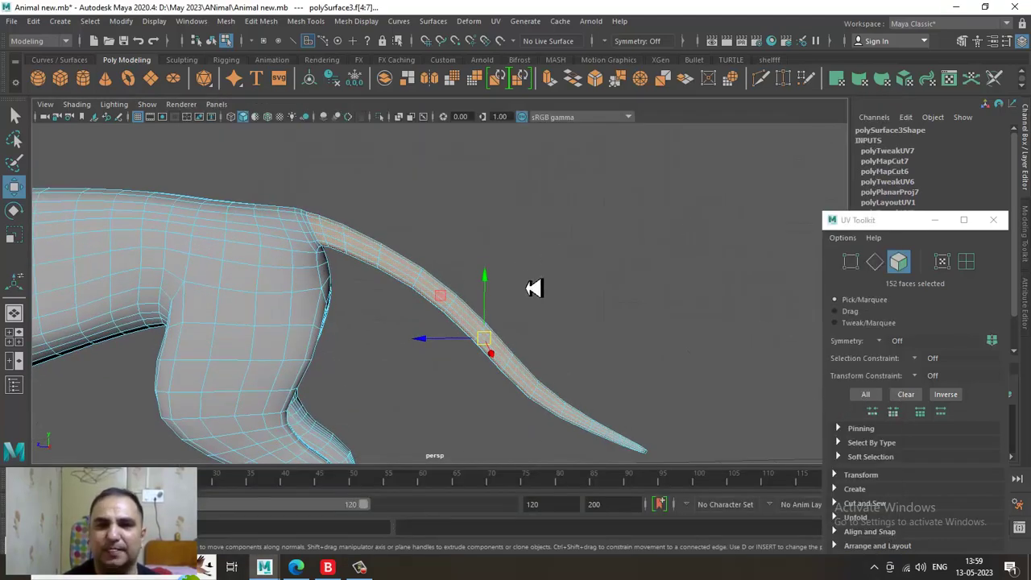
- Apply a planar UV projection to the selected tail faces
{"action": "left_click", "coordinate": [495, 21]}
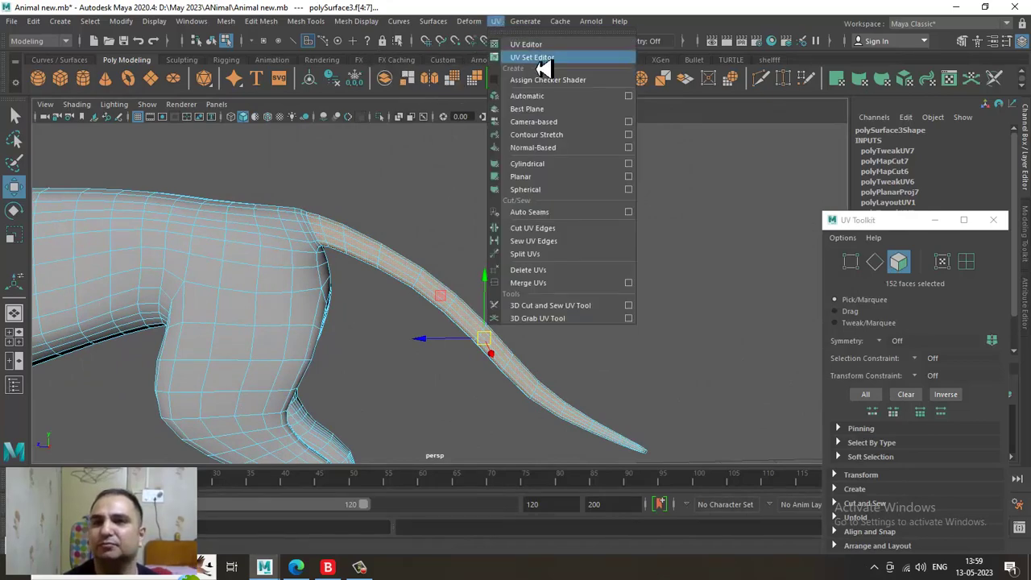
{"action": "left_click", "coordinate": [544, 180]}
{"action": "left_click_drag", "start_coordinate": [545, 189], "coordinate": [459, 215], "text": "alt"}
{"action": "key", "text": "w"}
- Switch to edge selection and select the edge loop where the tail joins the rump
{"action": "right_click_drag", "start_coordinate": [390, 213], "coordinate": [386, 184]}
{"action": "left_click_drag", "start_coordinate": [387, 184], "coordinate": [413, 271], "text": "alt"}
{"action": "right_click_drag", "start_coordinate": [351, 220], "coordinate": [469, 301], "text": "alt"}
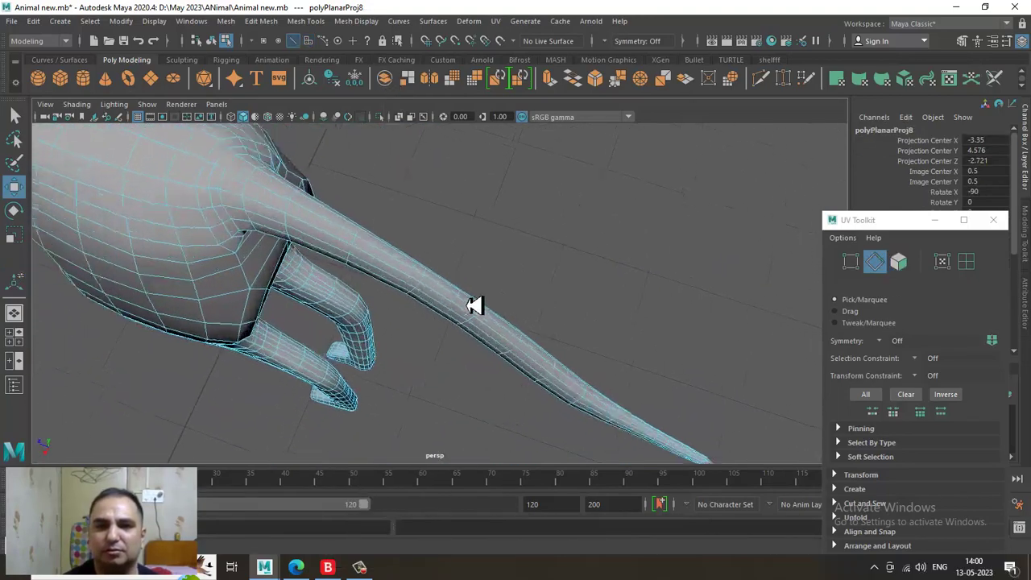
{"action": "middle_click_drag", "start_coordinate": [346, 244], "coordinate": [393, 275], "text": "alt"}
{"action": "double_click", "coordinate": [303, 239]}
{"action": "left_click_drag", "start_coordinate": [373, 280], "coordinate": [456, 272], "text": "alt"}
- Cut the newly projected UVs along the selected loop at the tail base
{"action": "left_click", "coordinate": [497, 22]}
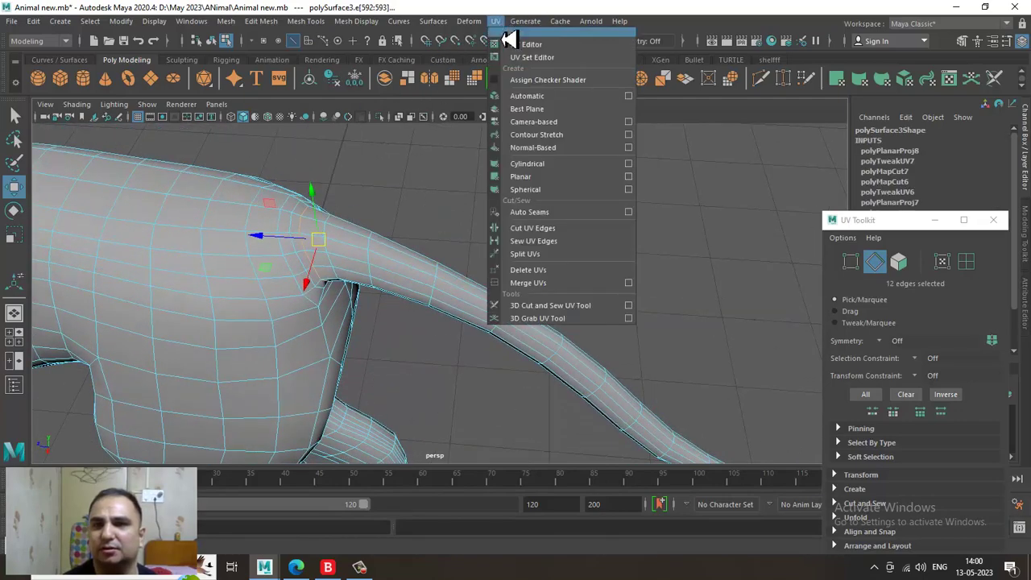
{"action": "left_click", "coordinate": [565, 46]}
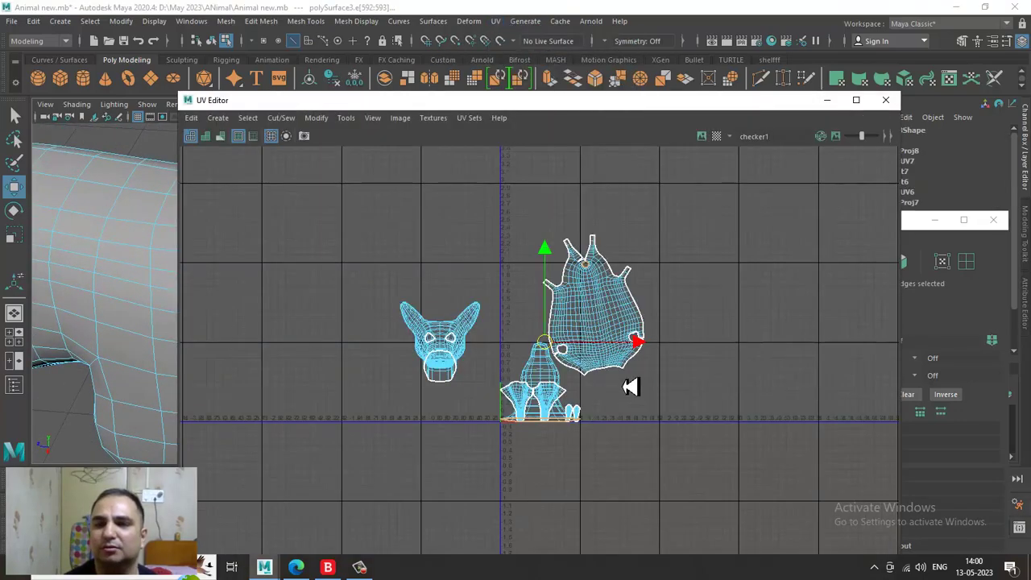
{"action": "right_click_drag", "start_coordinate": [581, 309], "coordinate": [878, 543], "text": "alt"}
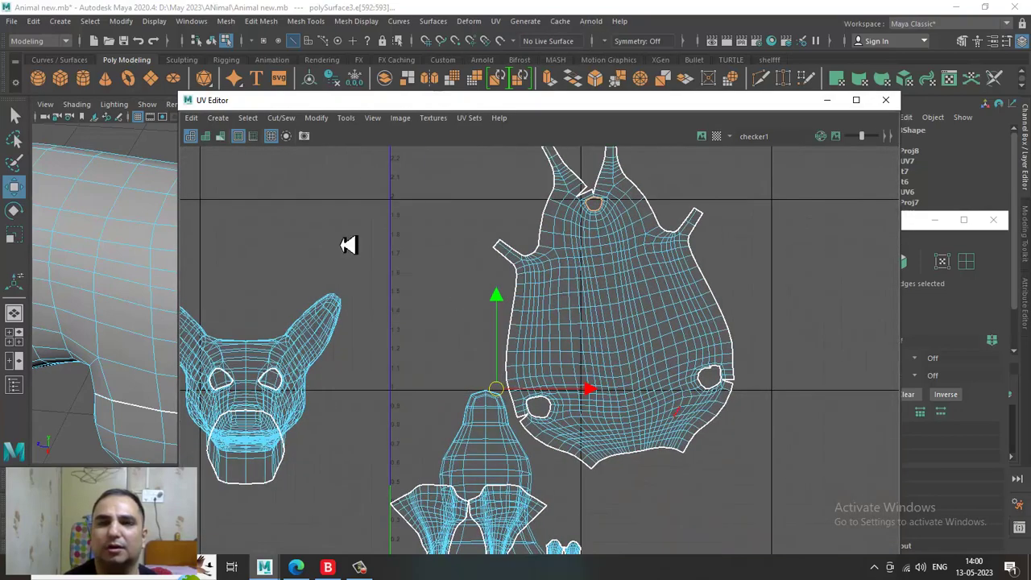
{"action": "left_click", "coordinate": [297, 120]}
{"action": "left_click", "coordinate": [338, 199]}
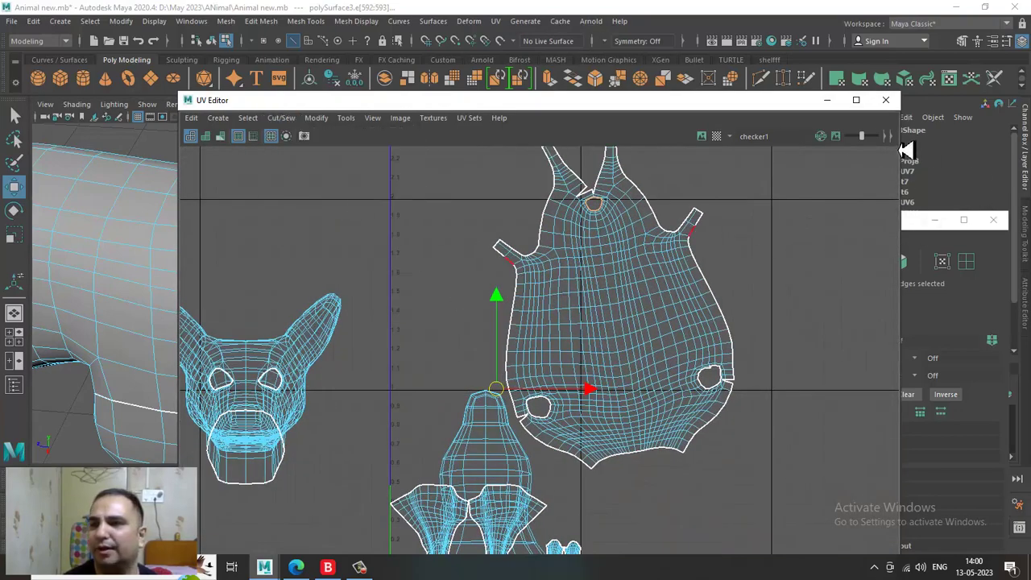
{"action": "left_click", "coordinate": [828, 103]}
- Select the lengthwise edges along the top of the tail, from its base to about the middle
{"action": "left_click_drag", "start_coordinate": [535, 304], "coordinate": [389, 285], "text": "alt"}
{"action": "right_click_drag", "start_coordinate": [384, 211], "coordinate": [403, 98]}
{"action": "left_click_drag", "start_coordinate": [419, 205], "coordinate": [355, 234], "text": "alt"}
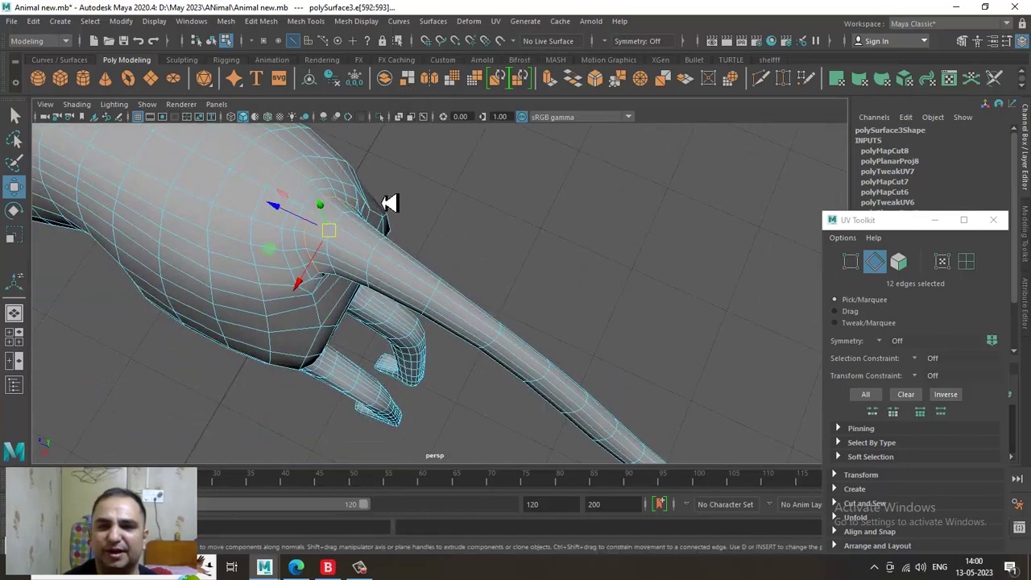
{"action": "right_click_drag", "start_coordinate": [389, 204], "coordinate": [429, 210], "text": "alt"}
{"action": "left_click", "coordinate": [478, 179]}
{"action": "left_click", "coordinate": [262, 182]}
{"action": "left_click", "coordinate": [306, 207], "text": "shift"}
{"action": "left_click", "coordinate": [395, 258], "text": "shift"}
{"action": "left_click", "coordinate": [464, 308], "text": "shift"}
{"action": "middle_click_drag", "start_coordinate": [464, 309], "coordinate": [391, 226], "text": "alt"}
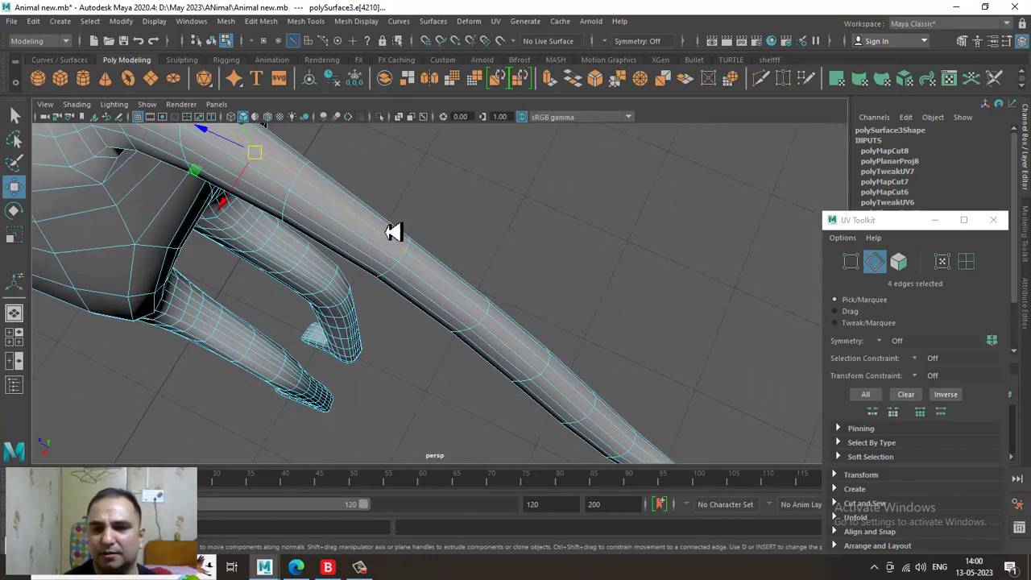
{"action": "left_click", "coordinate": [435, 280], "text": "shift"}
{"action": "left_click", "coordinate": [517, 344], "text": "shift"}
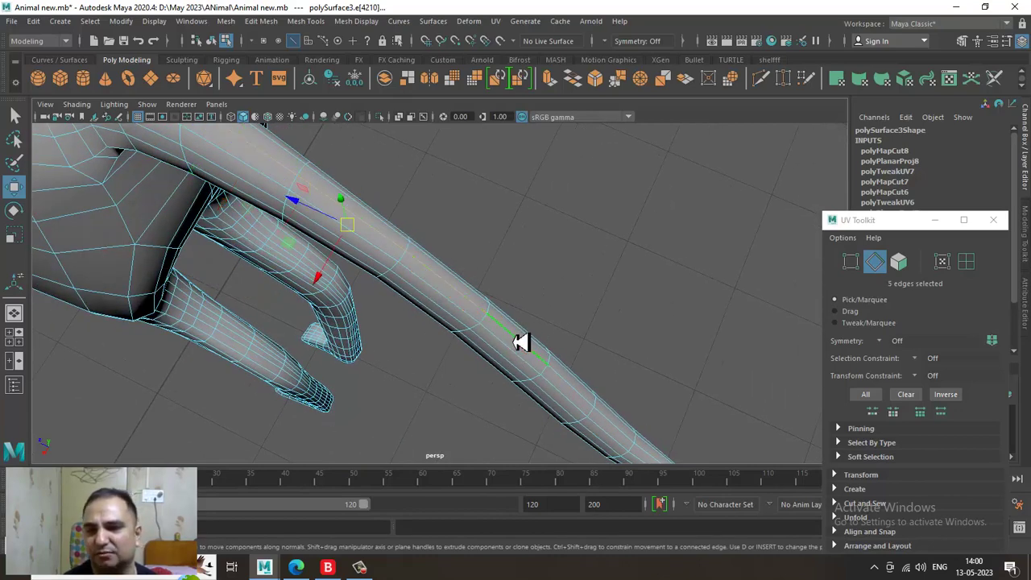
- Extend the lengthwise edge selection along the top of the tail down to its tip
{"action": "middle_click_drag", "start_coordinate": [550, 343], "coordinate": [408, 238], "text": "alt"}
{"action": "left_click", "coordinate": [447, 294], "text": "shift"}
{"action": "left_click", "coordinate": [502, 346], "text": "shift"}
{"action": "middle_click_drag", "start_coordinate": [528, 347], "coordinate": [409, 250], "text": "alt"}
{"action": "scroll", "coordinate": [427, 274], "scroll_direction": "up", "scroll_amount": 2}
{"action": "left_click", "coordinate": [460, 307], "text": "shift"}
{"action": "left_click", "coordinate": [532, 362], "text": "shift"}
{"action": "middle_click_drag", "start_coordinate": [563, 350], "coordinate": [510, 240], "text": "alt"}
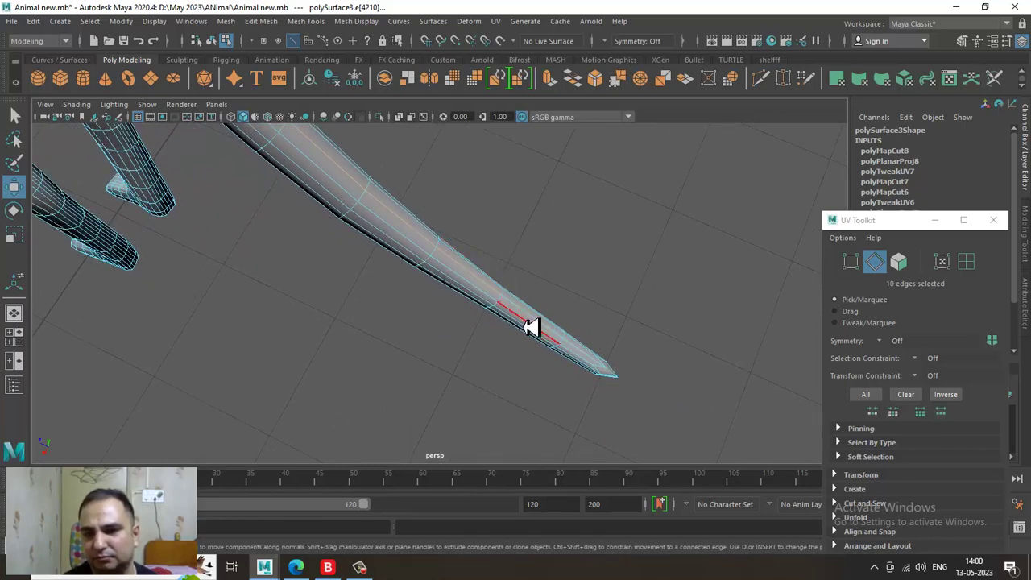
{"action": "left_click", "coordinate": [539, 324], "text": "shift"}
{"action": "scroll", "coordinate": [681, 384], "scroll_direction": "up", "scroll_amount": 1}
{"action": "middle_click_drag", "start_coordinate": [681, 384], "coordinate": [495, 276], "text": "alt"}
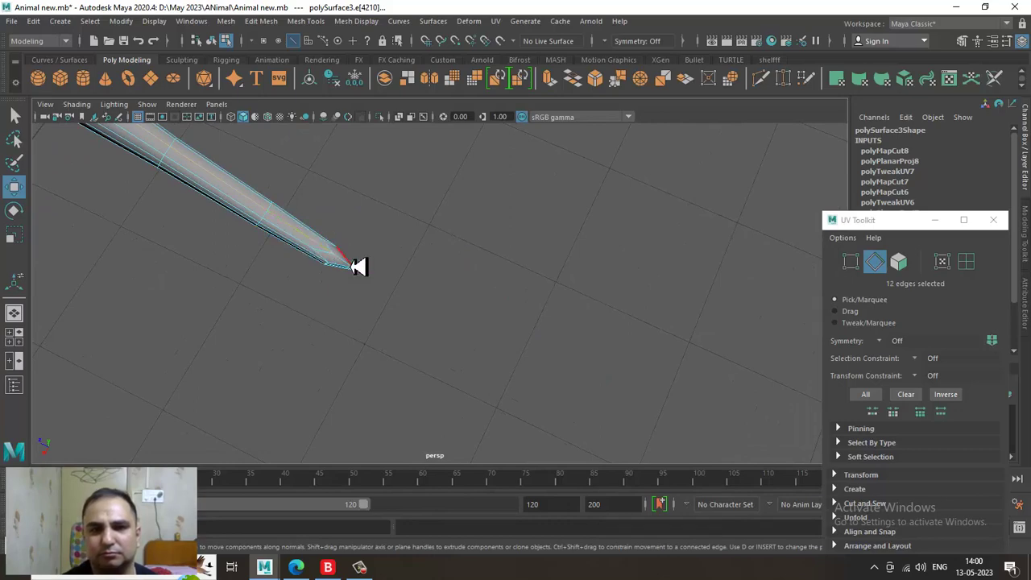
{"action": "left_click", "coordinate": [348, 266], "text": "shift"}
- Cut the tail's UVs along the selected lengthwise seam in the UV Editor
{"action": "right_click_drag", "start_coordinate": [373, 261], "coordinate": [354, 211], "text": "alt"}
{"action": "middle_click_drag", "start_coordinate": [354, 211], "coordinate": [557, 367], "text": "alt"}
{"action": "right_click_drag", "start_coordinate": [557, 366], "coordinate": [475, 297], "text": "alt"}
{"action": "left_click", "coordinate": [495, 21]}
{"action": "left_click", "coordinate": [524, 51]}
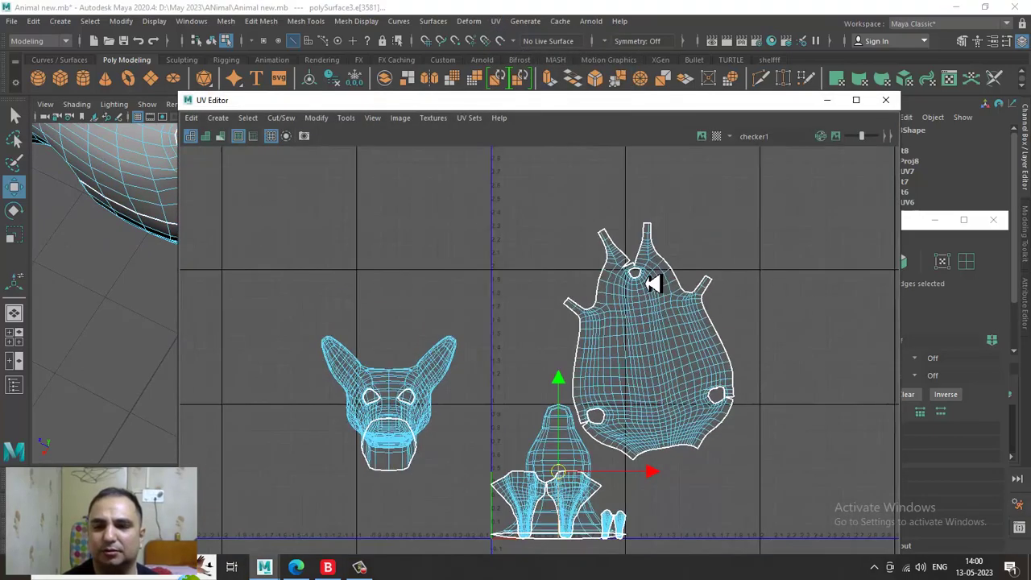
{"action": "right_click_drag", "start_coordinate": [653, 284], "coordinate": [627, 236], "text": "alt"}
{"action": "left_click", "coordinate": [271, 121]}
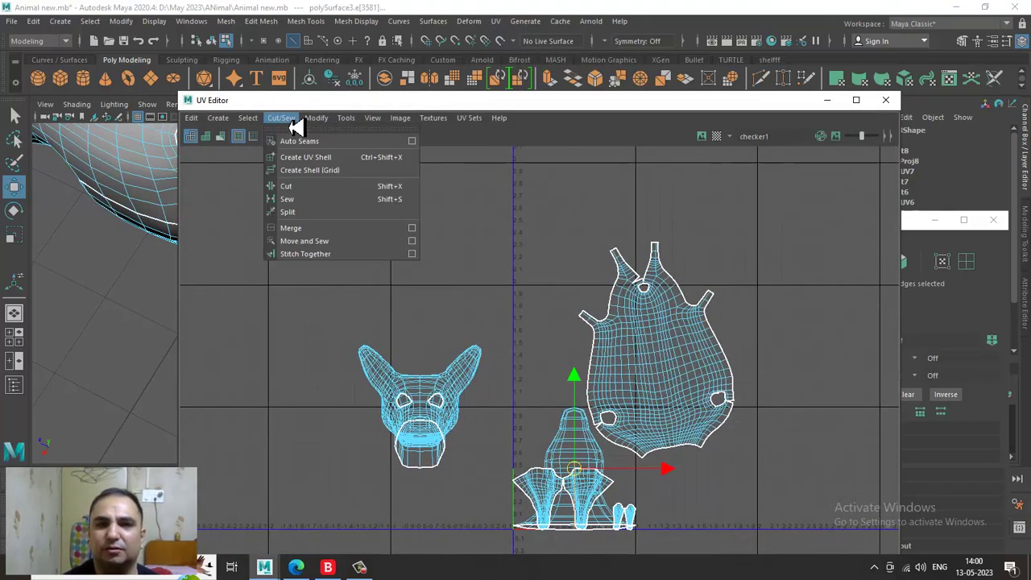
{"action": "left_click", "coordinate": [336, 188]}
- Select the tail's UV shell and move it sideways into empty space beside the body shell
{"action": "middle_click_drag", "start_coordinate": [590, 381], "coordinate": [537, 256], "text": "alt"}
{"action": "right_click_drag", "start_coordinate": [510, 308], "coordinate": [442, 269]}
{"action": "left_click", "coordinate": [533, 322]}
{"action": "left_click_drag", "start_coordinate": [521, 343], "coordinate": [817, 310]}
{"action": "middle_click_drag", "start_coordinate": [722, 288], "coordinate": [452, 283], "text": "alt"}
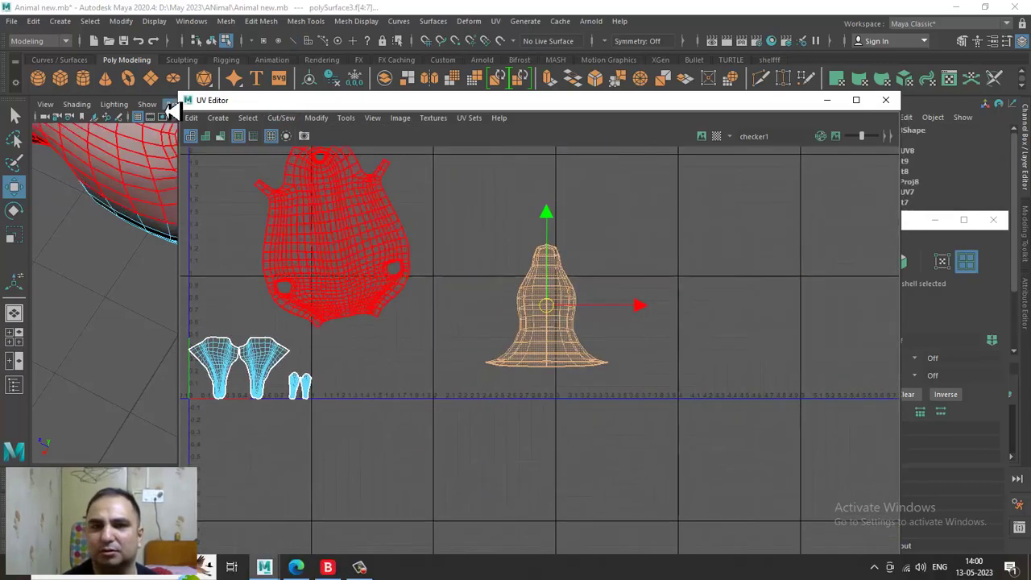
- Unfold the selected tail shell into a flat strip
{"action": "left_click", "coordinate": [314, 118]}
{"action": "left_click", "coordinate": [358, 505]}
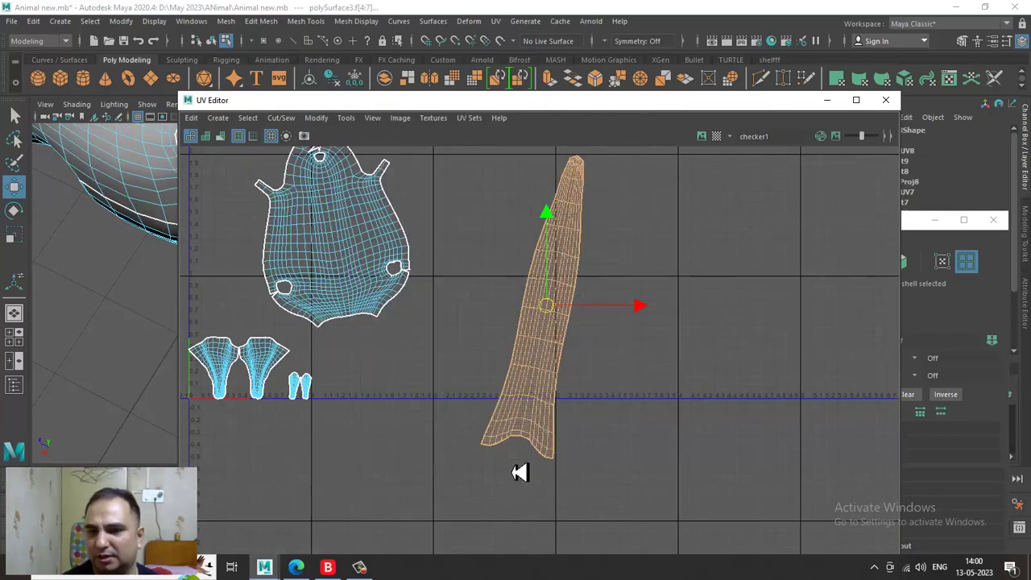
{"action": "right_click_drag", "start_coordinate": [569, 225], "coordinate": [514, 295], "text": "alt"}
{"action": "middle_click_drag", "start_coordinate": [514, 294], "coordinate": [567, 369], "text": "alt"}
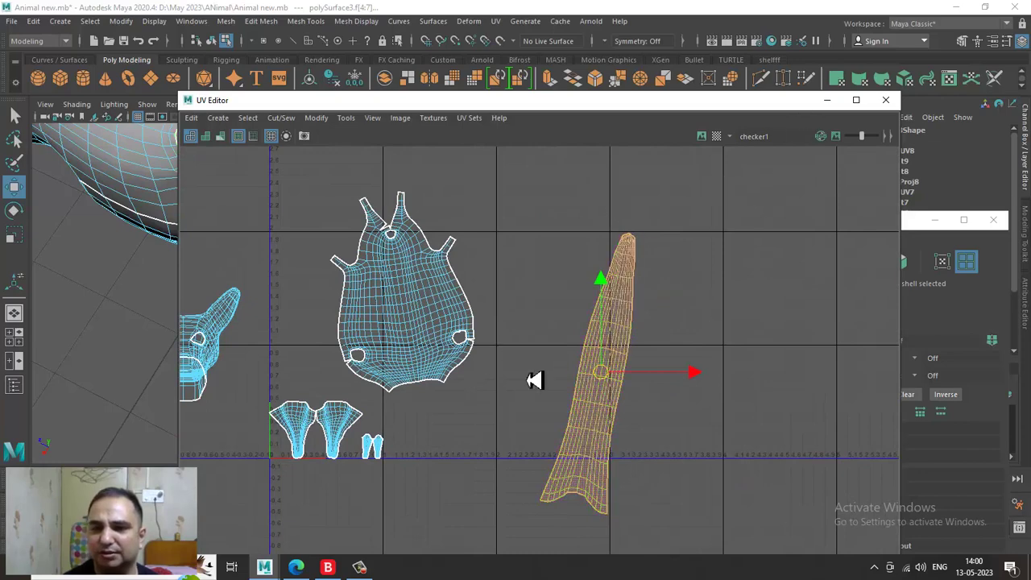
- Scale the tail shell down slightly and rotate it until the strip stands upright
{"action": "key", "text": "r"}
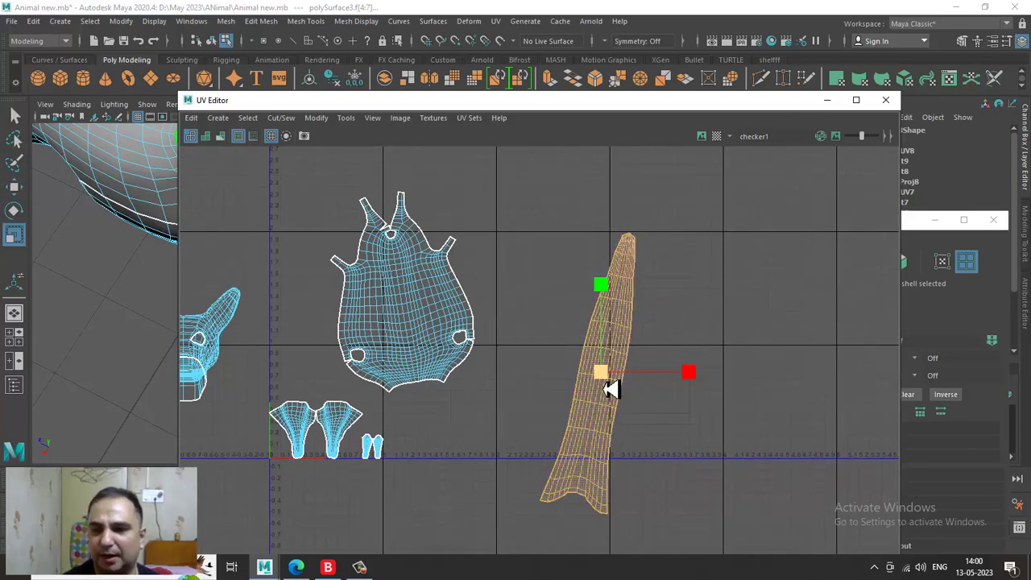
{"action": "left_click_drag", "start_coordinate": [604, 371], "coordinate": [594, 369]}
{"action": "key", "text": "e"}
{"action": "left_click_drag", "start_coordinate": [662, 327], "coordinate": [700, 279]}
{"action": "left_click", "coordinate": [827, 100]}
- Examine the seam lines around the tail base and rump on the mesh against the body shell in the UV Editor
{"action": "left_click_drag", "start_coordinate": [518, 241], "coordinate": [508, 283], "text": "alt"}
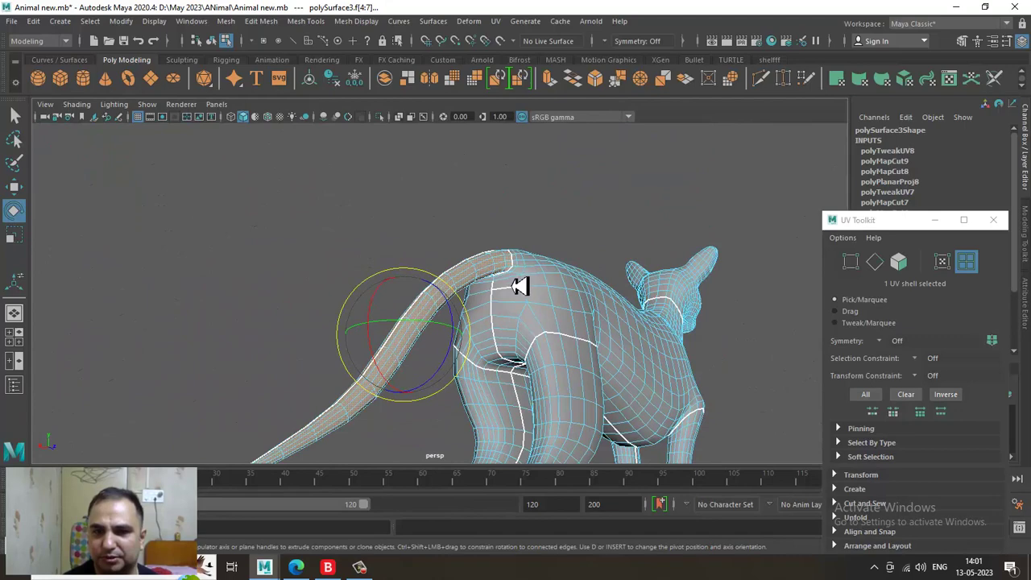
{"action": "right_click_drag", "start_coordinate": [520, 285], "coordinate": [677, 443], "text": "alt"}
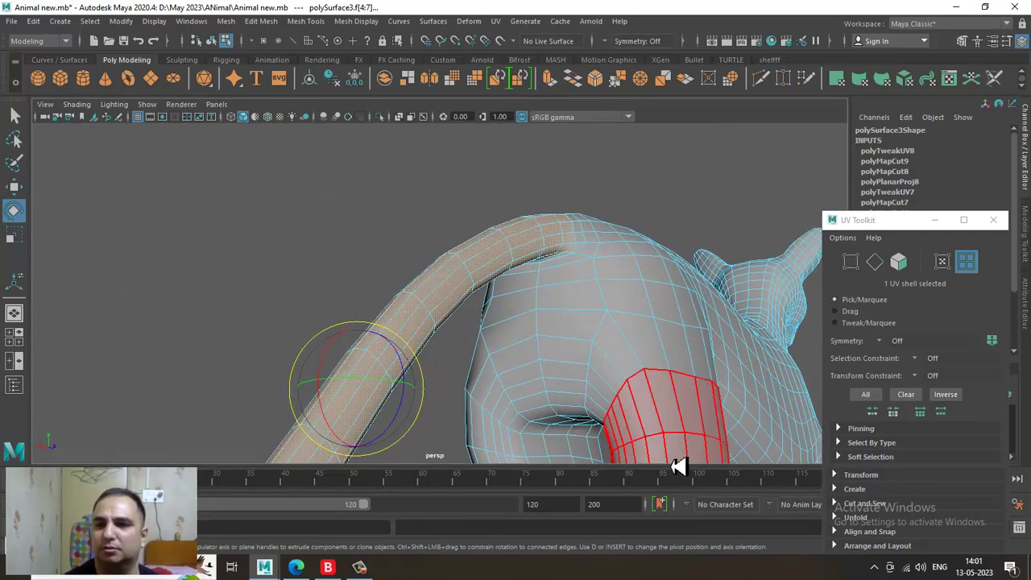
{"action": "right_click_drag", "start_coordinate": [624, 212], "coordinate": [619, 145]}
{"action": "left_click", "coordinate": [634, 280]}
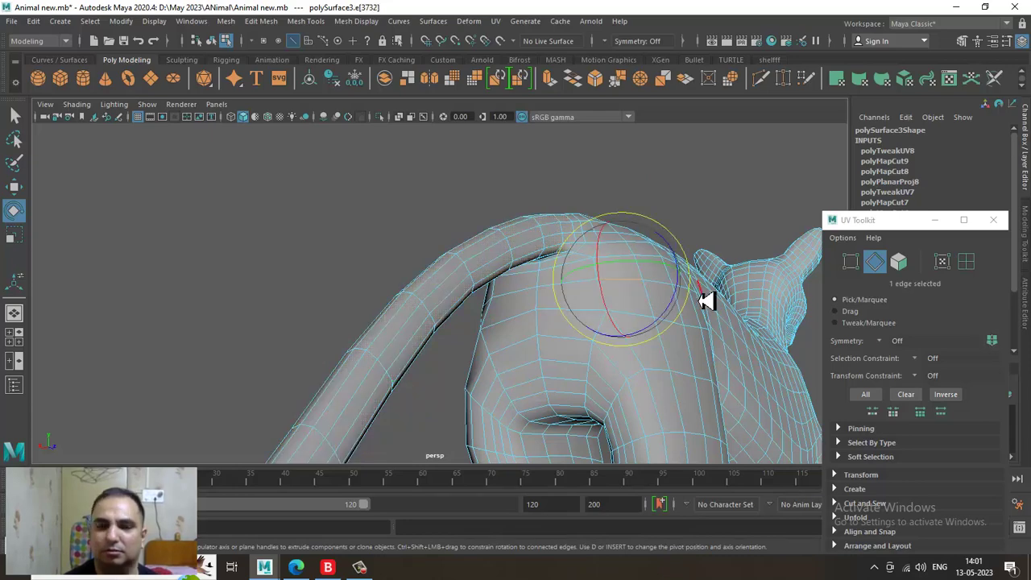
{"action": "left_click", "coordinate": [58, 545]}
{"action": "right_click_drag", "start_coordinate": [633, 327], "coordinate": [522, 129], "text": "alt"}
{"action": "scroll", "coordinate": [648, 310], "scroll_direction": "down", "scroll_amount": 1}
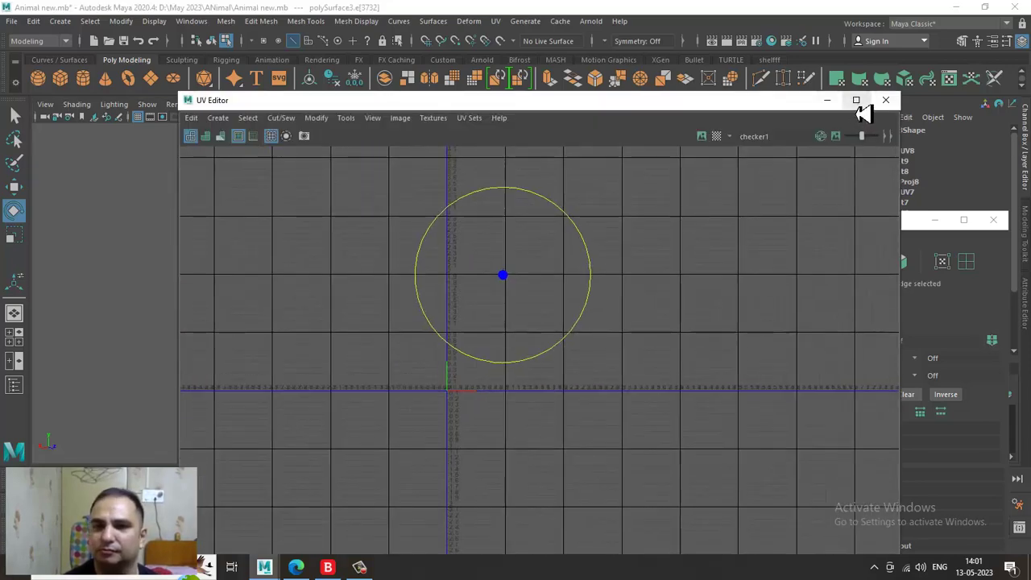
{"action": "left_click_drag", "start_coordinate": [441, 120], "coordinate": [532, 138]}
{"action": "right_click_drag", "start_coordinate": [422, 211], "coordinate": [440, 274]}
{"action": "middle_click_drag", "start_coordinate": [849, 324], "coordinate": [617, 249], "text": "alt"}
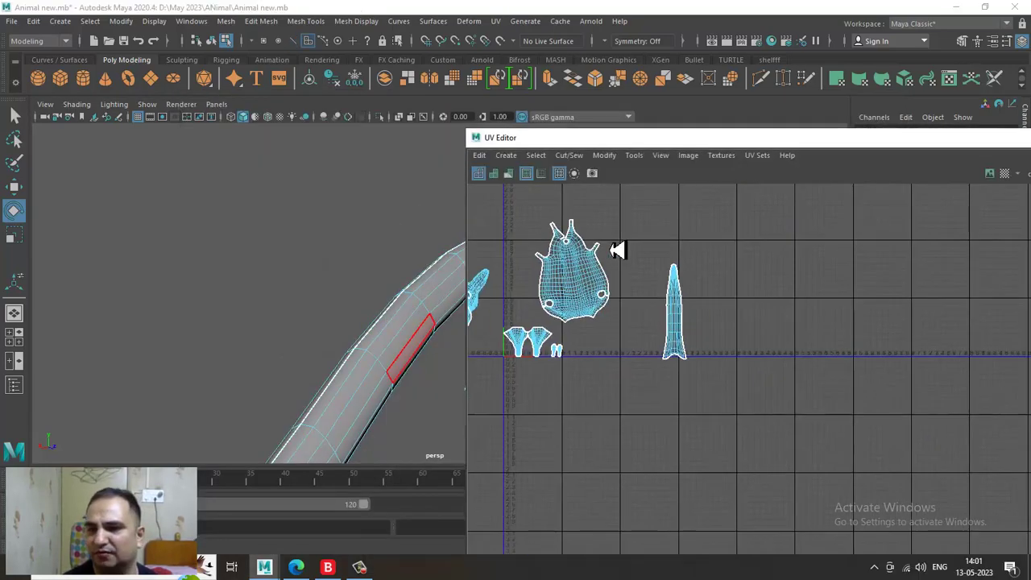
- Sew the stray cut edge forming a notch beside the tail opening on the body shell
{"action": "right_click_drag", "start_coordinate": [596, 228], "coordinate": [762, 398], "text": "alt"}
{"action": "middle_click_drag", "start_coordinate": [546, 275], "coordinate": [573, 247], "text": "alt"}
{"action": "right_click_drag", "start_coordinate": [572, 247], "coordinate": [693, 367], "text": "alt"}
{"action": "middle_click_drag", "start_coordinate": [639, 282], "coordinate": [703, 441], "text": "alt"}
{"action": "right_click_drag", "start_coordinate": [671, 370], "coordinate": [794, 487], "text": "alt"}
{"action": "right_click_drag", "start_coordinate": [671, 337], "coordinate": [677, 214]}
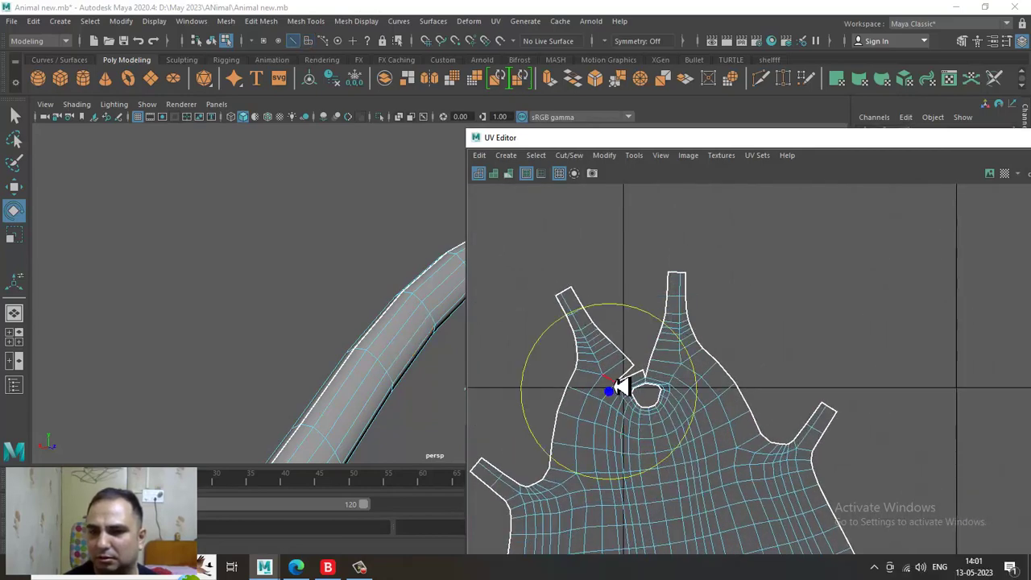
{"action": "left_click", "coordinate": [633, 381]}
{"action": "scroll", "coordinate": [641, 378], "scroll_direction": "up", "scroll_amount": 2}
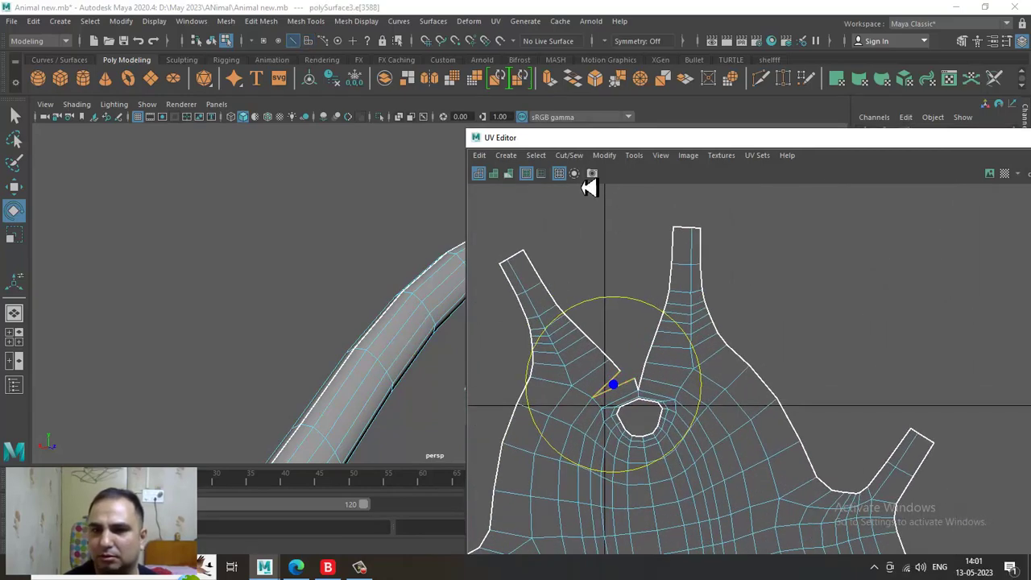
{"action": "left_click", "coordinate": [569, 154]}
{"action": "left_click", "coordinate": [602, 236]}
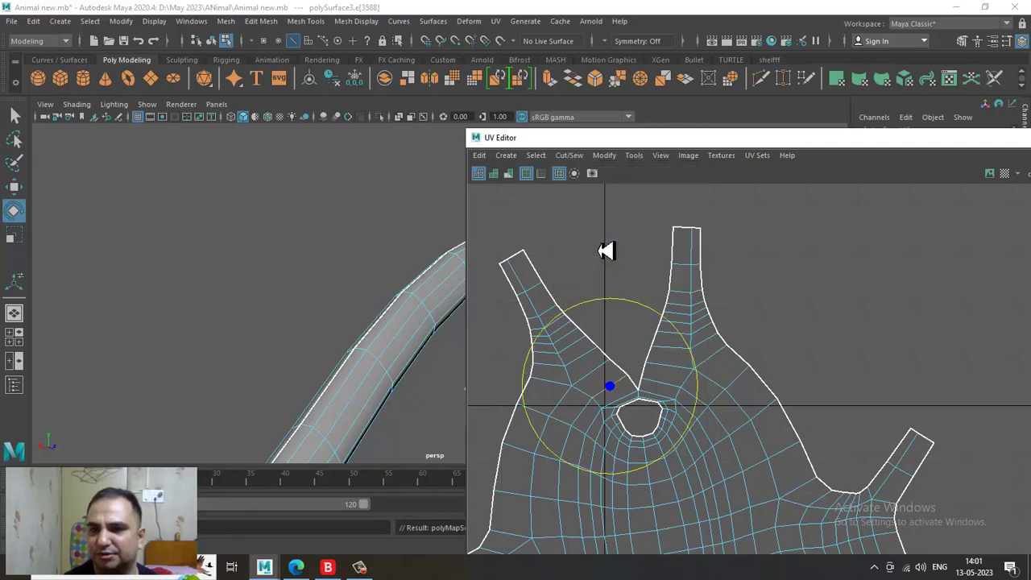
- Move the UV Editor aside so the tail base on the mesh and the body shell's tail opening show together
{"action": "key", "text": "w"}
{"action": "middle_click_drag", "start_coordinate": [703, 391], "coordinate": [720, 402], "text": "alt"}
{"action": "left_click_drag", "start_coordinate": [762, 143], "coordinate": [932, 255]}
{"action": "middle_click_drag", "start_coordinate": [554, 311], "coordinate": [390, 290], "text": "alt"}
{"action": "mouse_move", "coordinate": [408, 272]}
{"action": "left_mouse_down", "text": "alt"}
{"action": "mouse_move", "coordinate": [419, 258]}
{"action": "mouse_move", "coordinate": [422, 273]}
{"action": "left_mouse_up", "text": "alt"}
{"action": "right_click_drag", "start_coordinate": [423, 278], "coordinate": [499, 367], "text": "alt"}
{"action": "left_click_drag", "start_coordinate": [405, 246], "coordinate": [407, 242], "text": "alt"}
{"action": "right_click_drag", "start_coordinate": [407, 242], "coordinate": [392, 300], "text": "alt"}
{"action": "middle_click_drag", "start_coordinate": [864, 461], "coordinate": [842, 419], "text": "alt"}
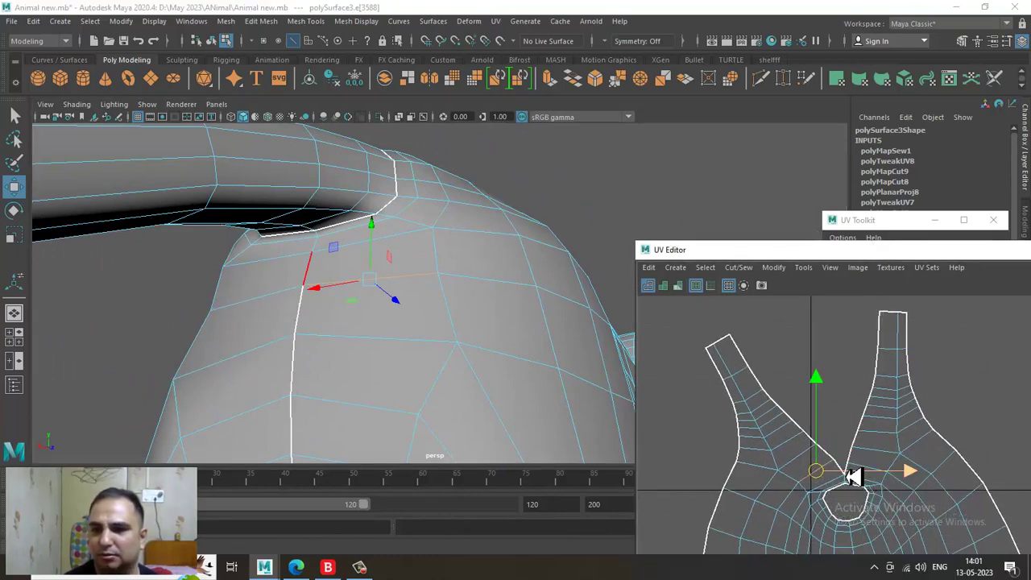
- Select the two edges linking the tail opening to the rump seam on the mesh and cut the UVs along them
{"action": "left_click", "coordinate": [322, 252]}
{"action": "right_click_drag", "start_coordinate": [324, 240], "coordinate": [340, 260], "text": "alt"}
{"action": "right_click_drag", "start_coordinate": [258, 211], "coordinate": [260, 187], "text": "alt"}
{"action": "left_click_drag", "start_coordinate": [259, 187], "coordinate": [303, 276], "text": "alt"}
{"action": "key", "text": "q"}
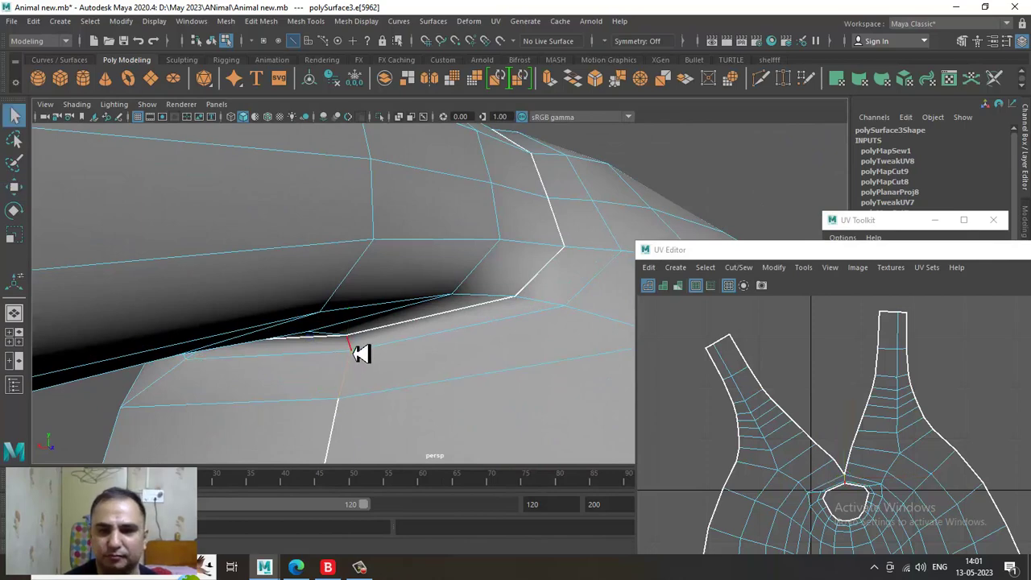
{"action": "left_click", "coordinate": [352, 355], "text": "shift"}
{"action": "right_click_drag", "start_coordinate": [958, 468], "coordinate": [875, 358], "text": "alt"}
{"action": "middle_click_drag", "start_coordinate": [913, 452], "coordinate": [895, 447], "text": "alt"}
{"action": "mouse_move", "coordinate": [894, 447]}
{"action": "right_mouse_down", "text": "alt"}
{"action": "mouse_move", "coordinate": [876, 417]}
{"action": "mouse_move", "coordinate": [885, 440]}
{"action": "right_mouse_up", "text": "alt"}
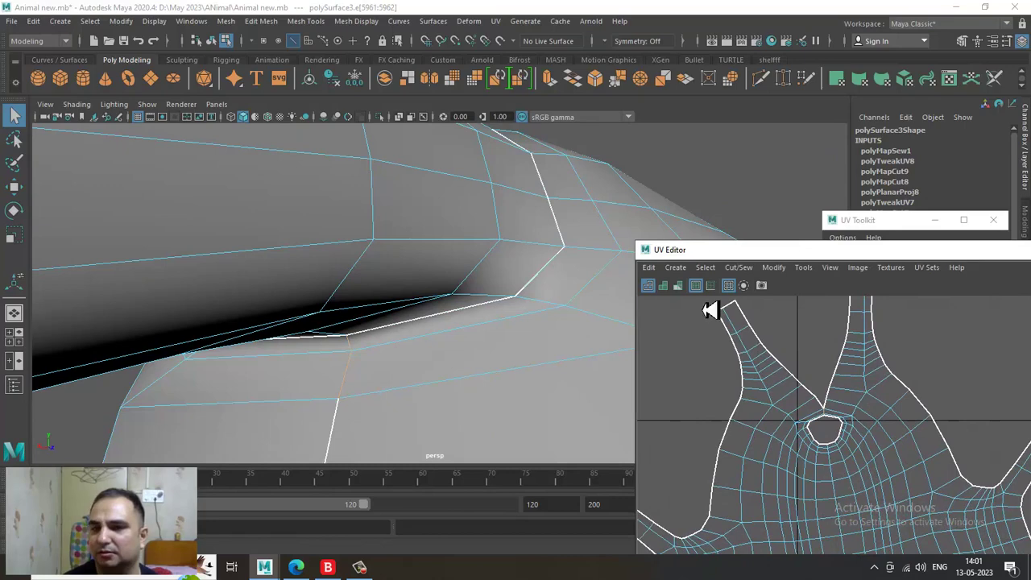
{"action": "left_click", "coordinate": [738, 267]}
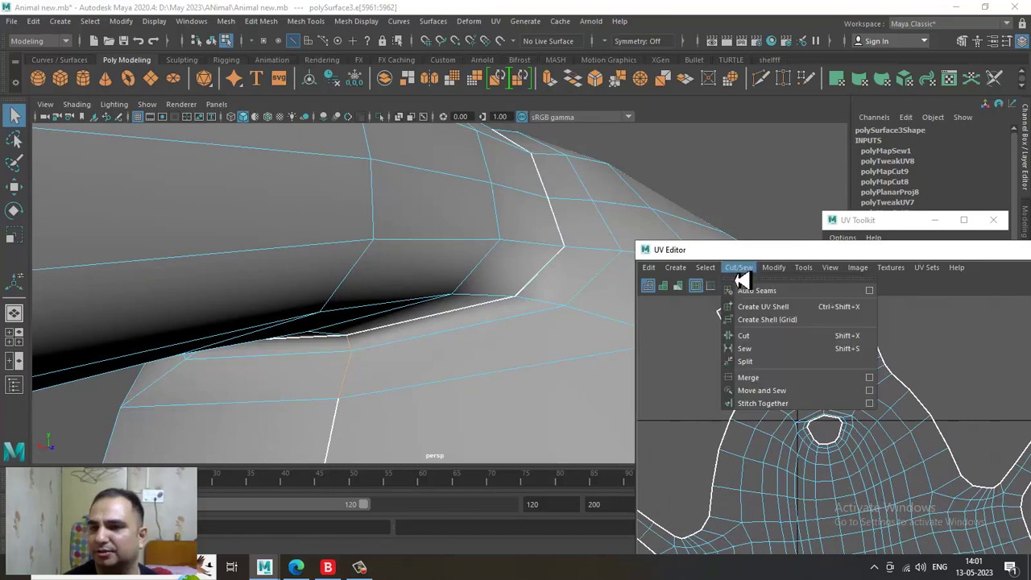
{"action": "left_click", "coordinate": [787, 336]}
- Select the whole body shell, shift it slightly up into free space and unfold it
{"action": "right_click_drag", "start_coordinate": [1009, 515], "coordinate": [922, 398], "text": "alt"}
{"action": "right_click_drag", "start_coordinate": [984, 470], "coordinate": [881, 391], "text": "alt"}
{"action": "middle_click_drag", "start_coordinate": [881, 392], "coordinate": [823, 327], "text": "alt"}
{"action": "right_click_drag", "start_coordinate": [837, 359], "coordinate": [797, 281], "text": "alt"}
{"action": "scroll", "coordinate": [853, 390], "scroll_direction": "down", "scroll_amount": 2}
{"action": "right_click_drag", "start_coordinate": [824, 366], "coordinate": [789, 346]}
{"action": "left_click", "coordinate": [840, 400]}
{"action": "key", "text": "w"}
{"action": "scroll", "coordinate": [854, 419], "scroll_direction": "down", "scroll_amount": 2}
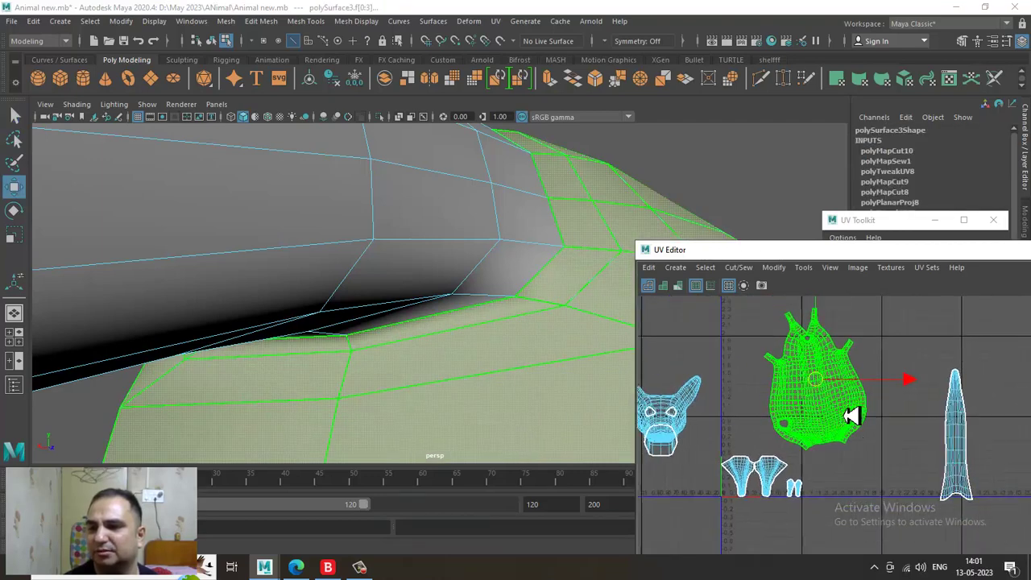
{"action": "left_click_drag", "start_coordinate": [821, 388], "coordinate": [843, 356]}
{"action": "left_click", "coordinate": [773, 268]}
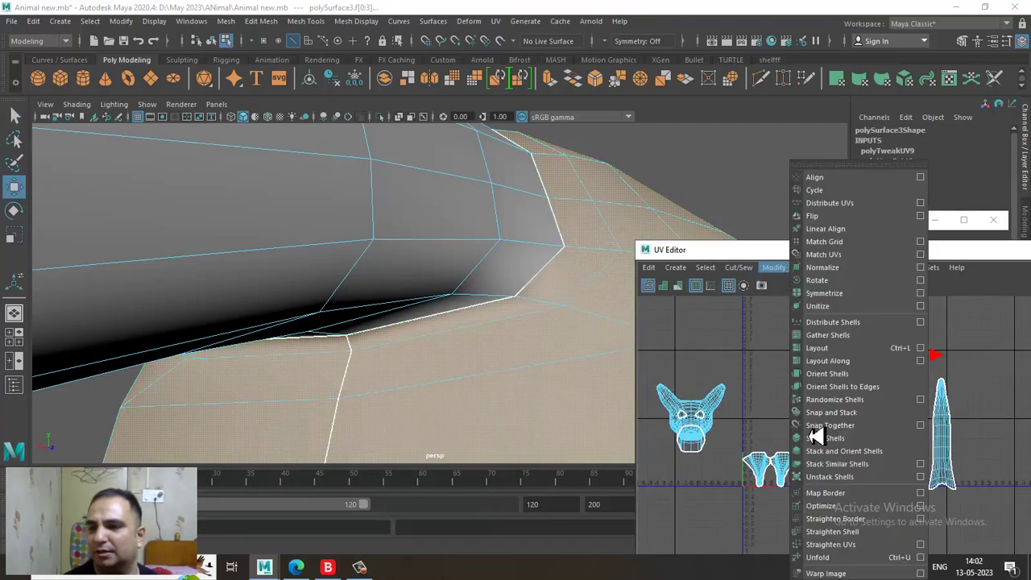
{"action": "left_click", "coordinate": [854, 557]}
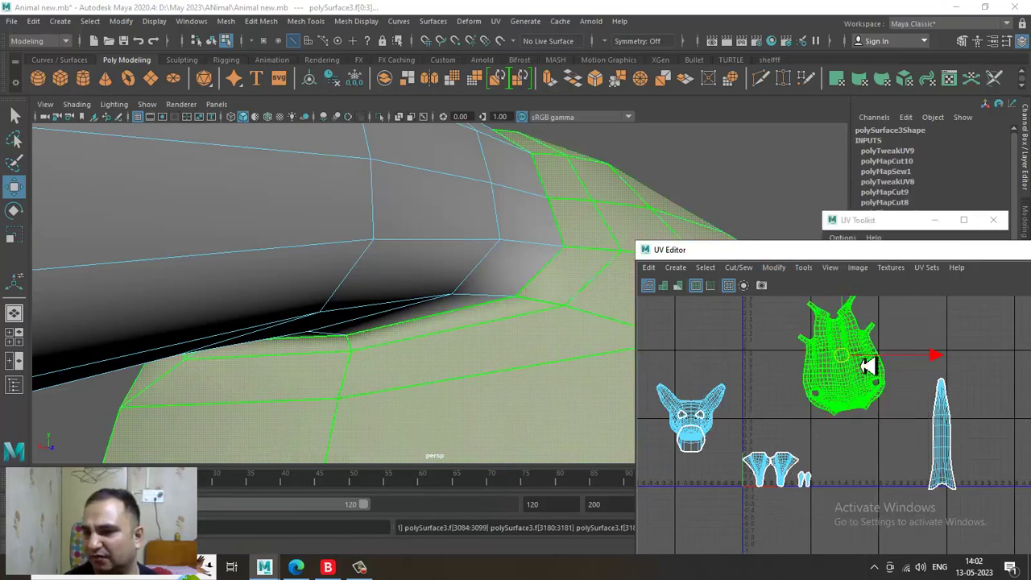
- Maximize the UV Editor and rotate the unfolded body shell so its centre line stands vertical
{"action": "scroll", "coordinate": [866, 380], "scroll_direction": "up", "scroll_amount": 4}
{"action": "middle_click_drag", "start_coordinate": [905, 397], "coordinate": [857, 424], "text": "alt"}
{"action": "scroll", "coordinate": [843, 363], "scroll_direction": "up", "scroll_amount": 1}
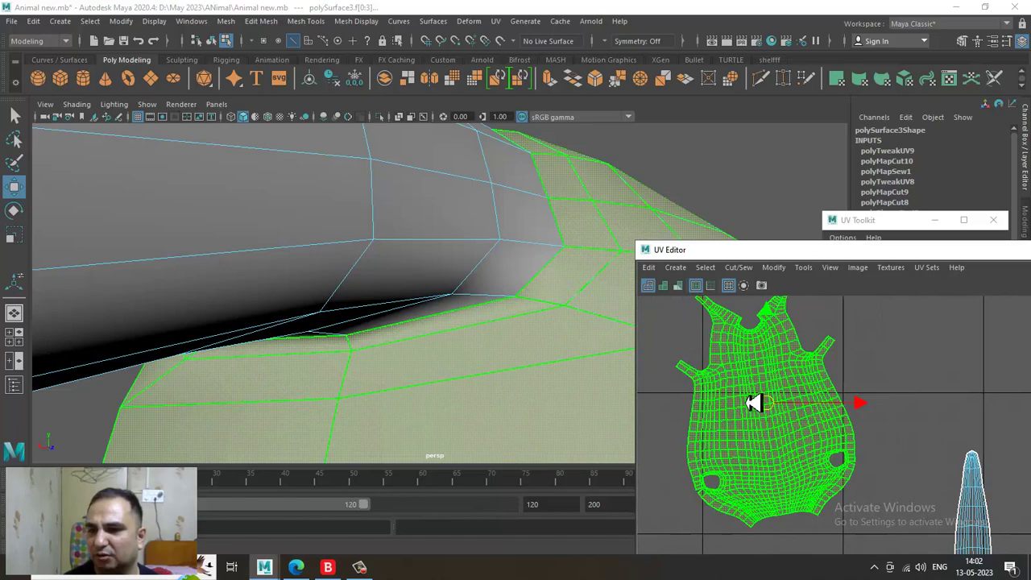
{"action": "middle_click_drag", "start_coordinate": [753, 412], "coordinate": [782, 438], "text": "alt"}
{"action": "key", "text": "e"}
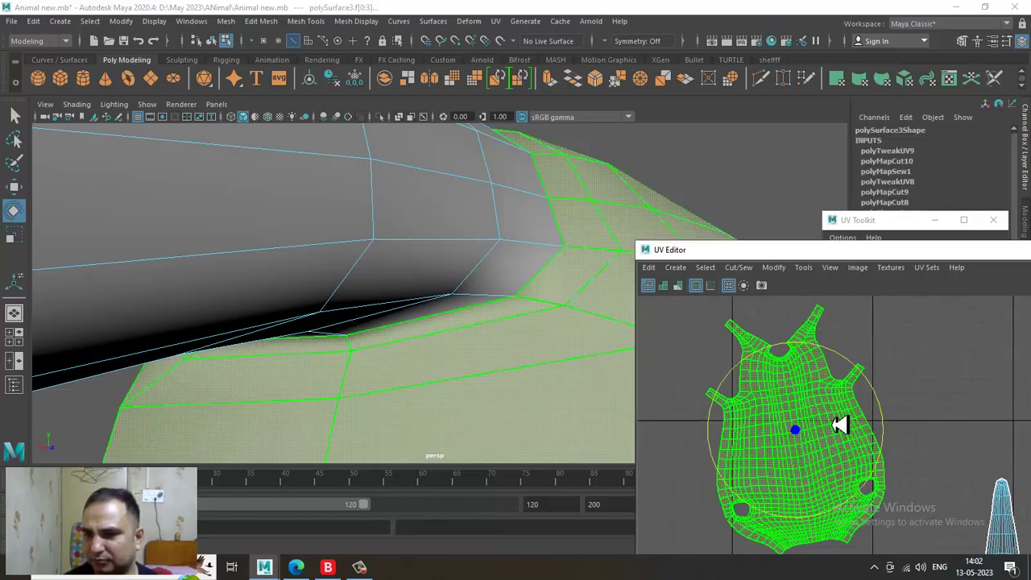
{"action": "double_click", "coordinate": [773, 251]}
{"action": "scroll", "coordinate": [679, 386], "scroll_direction": "down", "scroll_amount": 2}
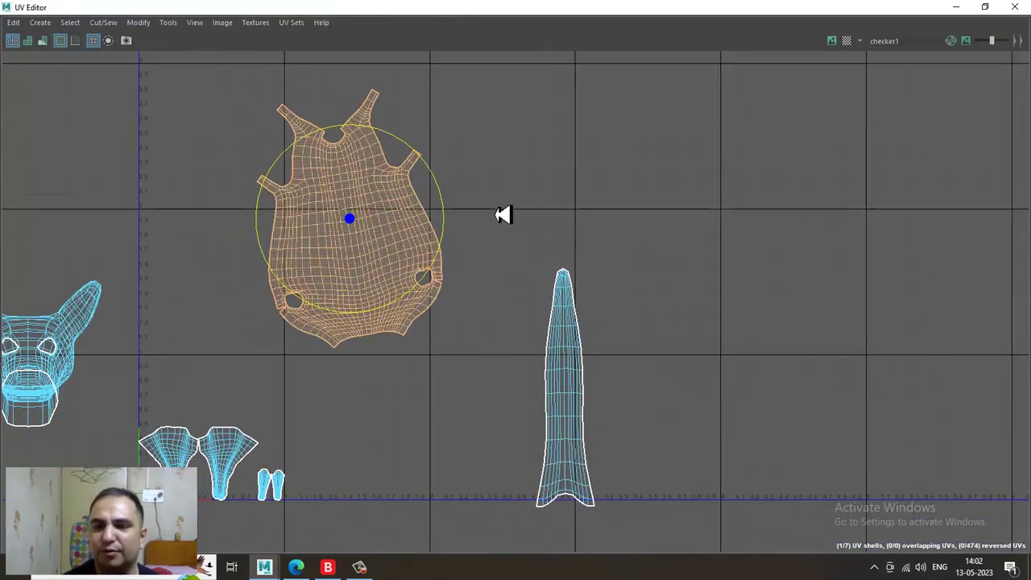
{"action": "left_click_drag", "start_coordinate": [432, 180], "coordinate": [443, 197]}
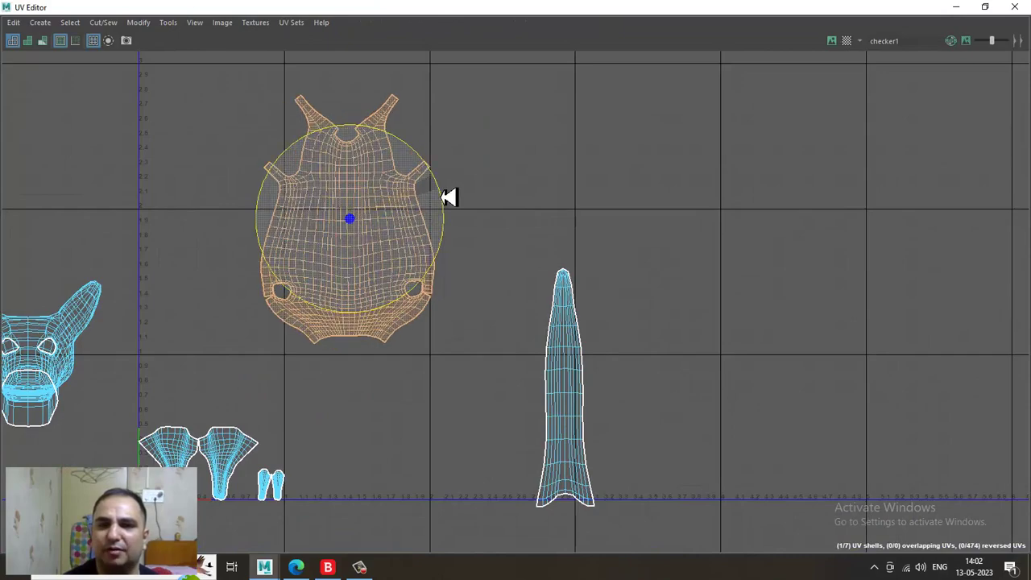
{"action": "left_click", "coordinate": [532, 161]}
- Show the UV shells shaded and move one of the two large leg shells up beside the body shell
{"action": "middle_click_drag", "start_coordinate": [436, 208], "coordinate": [497, 210], "text": "alt"}
{"action": "right_click_drag", "start_coordinate": [484, 190], "coordinate": [779, 474], "text": "alt"}
{"action": "left_click", "coordinate": [395, 282]}
{"action": "middle_click_drag", "start_coordinate": [394, 282], "coordinate": [569, 90], "text": "alt"}
{"action": "left_click", "coordinate": [231, 511]}
{"action": "key", "text": "w"}
{"action": "left_click_drag", "start_coordinate": [220, 504], "coordinate": [314, 25]}
{"action": "middle_click_drag", "start_coordinate": [498, 196], "coordinate": [489, 451], "text": "alt"}
{"action": "right_click_drag", "start_coordinate": [545, 398], "coordinate": [407, 62], "text": "alt"}
{"action": "mouse_move", "coordinate": [430, 290]}
{"action": "middle_mouse_down", "text": "alt"}
{"action": "mouse_move", "coordinate": [400, 173]}
{"action": "mouse_move", "coordinate": [386, 169]}
{"action": "mouse_move", "coordinate": [414, 283]}
{"action": "middle_mouse_up", "text": "alt"}
{"action": "scroll", "coordinate": [416, 284], "scroll_direction": "up", "scroll_amount": 3}
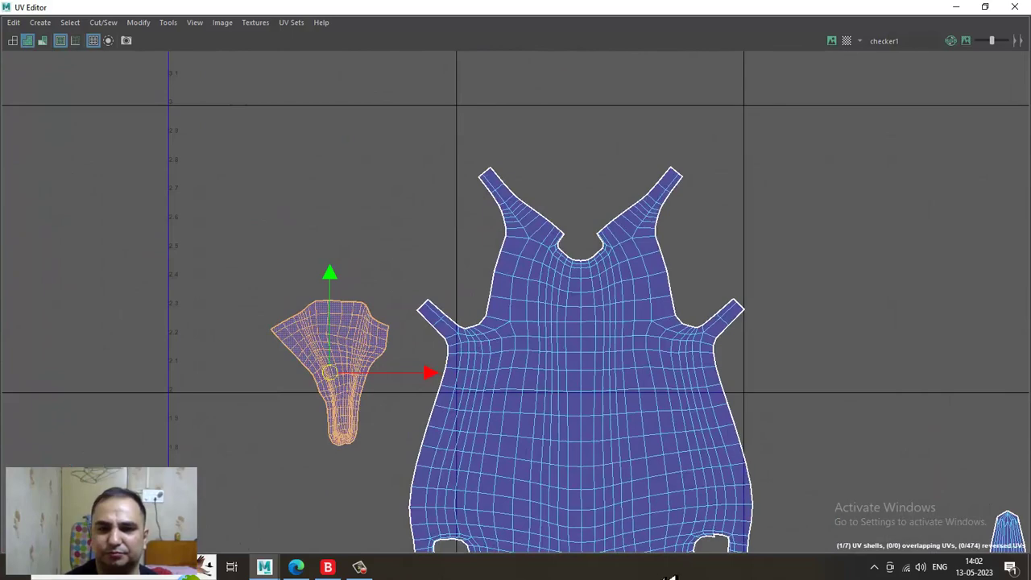
- Rotate the large leg shell so its foot points up, place it beside the body's upper limb gap and compare matching edges
{"action": "key", "text": "e"}
{"action": "left_click_drag", "start_coordinate": [388, 308], "coordinate": [448, 575]}
{"action": "left_click_drag", "start_coordinate": [393, 316], "coordinate": [424, 338]}
{"action": "key", "text": "w"}
{"action": "left_click_drag", "start_coordinate": [331, 368], "coordinate": [377, 190]}
{"action": "left_click", "coordinate": [524, 139]}
{"action": "right_click_drag", "start_coordinate": [524, 138], "coordinate": [528, 34]}
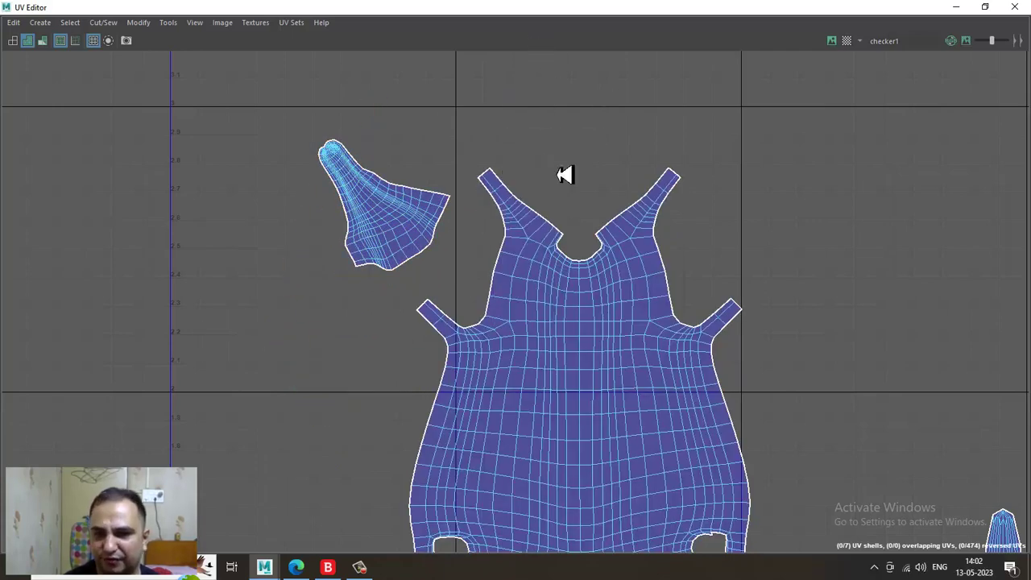
{"action": "middle_click_drag", "start_coordinate": [649, 409], "coordinate": [551, 362], "text": "alt"}
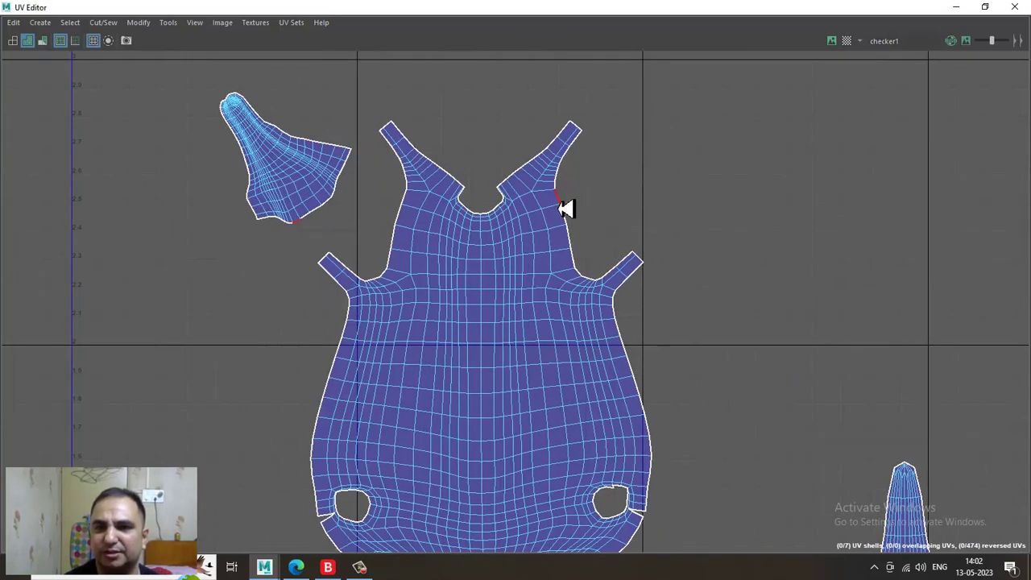
- Rotate the large leg shell again and move it to the opposite side of the body shell, facing its matching border
{"action": "right_click_drag", "start_coordinate": [271, 164], "coordinate": [200, 132]}
{"action": "left_click", "coordinate": [233, 148]}
{"action": "key", "text": "e"}
{"action": "left_click_drag", "start_coordinate": [348, 92], "coordinate": [434, 296]}
{"action": "key", "text": "w"}
{"action": "left_click_drag", "start_coordinate": [377, 164], "coordinate": [764, 166]}
{"action": "left_click_drag", "start_coordinate": [671, 164], "coordinate": [651, 174]}
- Select the matching border edges between the large leg shell and the body shell and sew them together
{"action": "right_click_drag", "start_coordinate": [650, 175], "coordinate": [885, 403], "text": "alt"}
{"action": "left_click", "coordinate": [508, 119]}
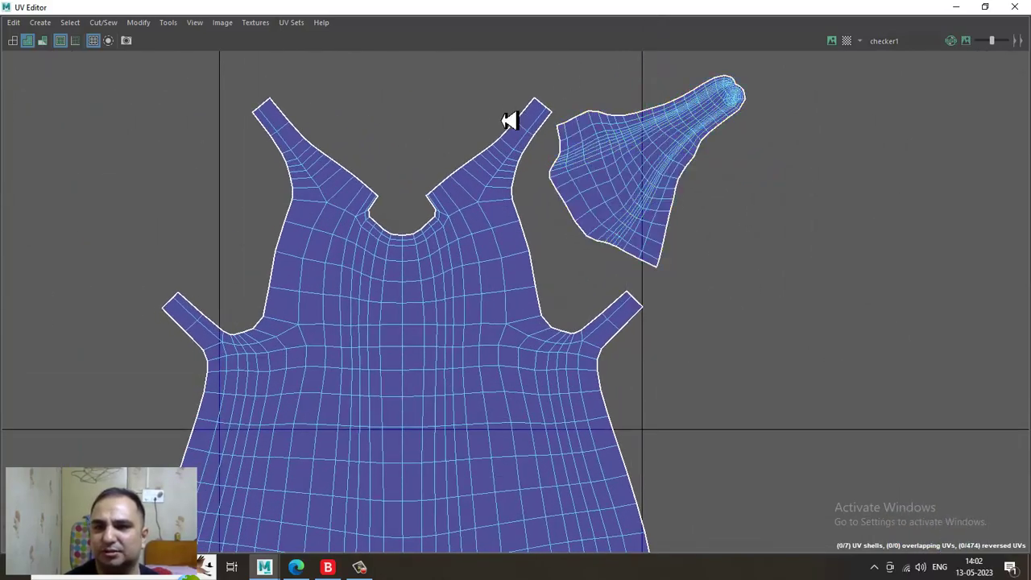
{"action": "left_click", "coordinate": [551, 128]}
{"action": "middle_click_drag", "start_coordinate": [647, 174], "coordinate": [528, 232], "text": "alt"}
{"action": "left_click_drag", "start_coordinate": [645, 224], "coordinate": [646, 224], "text": "ctrl"}
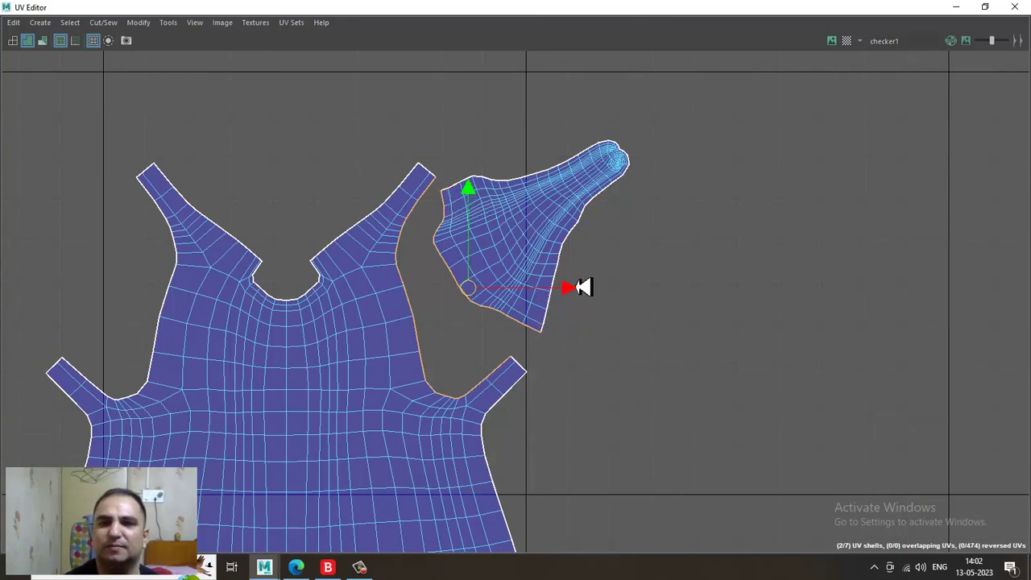
{"action": "left_click", "coordinate": [113, 24]}
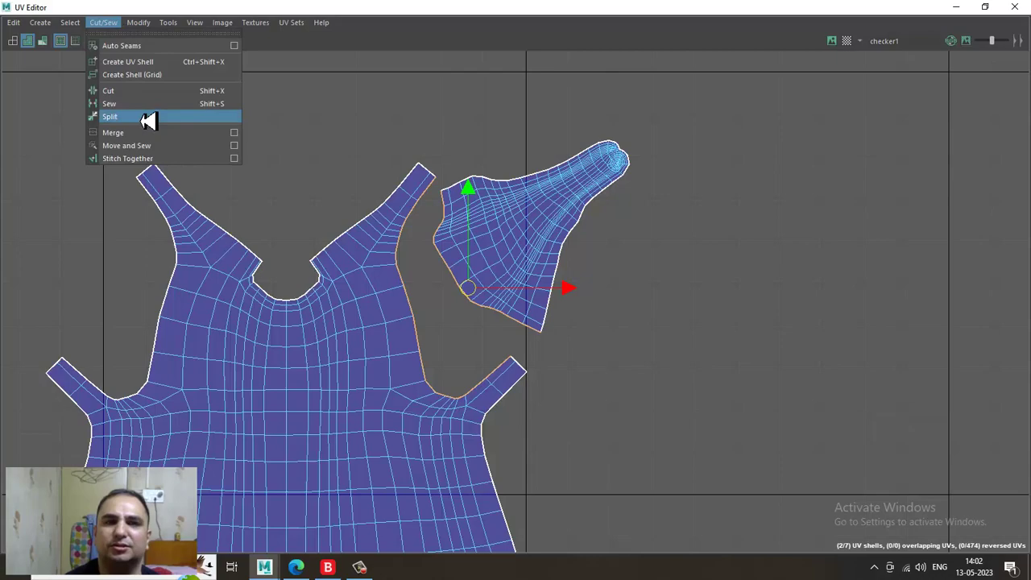
{"action": "left_click", "coordinate": [148, 103]}
- Select the remaining large leg shell and move it up to the body shell's open side
{"action": "scroll", "coordinate": [556, 365], "scroll_direction": "down", "scroll_amount": 2}
{"action": "middle_click_drag", "start_coordinate": [614, 442], "coordinate": [517, 211], "text": "alt"}
{"action": "scroll", "coordinate": [551, 277], "scroll_direction": "down", "scroll_amount": 3}
{"action": "middle_click_drag", "start_coordinate": [617, 345], "coordinate": [565, 216], "text": "alt"}
{"action": "scroll", "coordinate": [539, 319], "scroll_direction": "down", "scroll_amount": 3}
{"action": "middle_click_drag", "start_coordinate": [446, 322], "coordinate": [492, 320], "text": "alt"}
{"action": "right_click_drag", "start_coordinate": [313, 394], "coordinate": [303, 444]}
{"action": "left_click", "coordinate": [299, 438]}
{"action": "left_click_drag", "start_coordinate": [310, 427], "coordinate": [322, 115]}
{"action": "scroll", "coordinate": [353, 156], "scroll_direction": "up", "scroll_amount": 3}
{"action": "middle_click_drag", "start_coordinate": [386, 211], "coordinate": [468, 373], "text": "alt"}
- Rotate the second large leg shell so its foot points outward and align it with the open limb gap
{"action": "right_click_drag", "start_coordinate": [468, 374], "coordinate": [603, 483], "text": "alt"}
{"action": "key", "text": "e"}
{"action": "left_click_drag", "start_coordinate": [490, 239], "coordinate": [443, 403]}
{"action": "key", "text": "w"}
{"action": "left_click_drag", "start_coordinate": [353, 212], "coordinate": [374, 185]}
{"action": "key", "text": "r"}
{"action": "key", "text": "w"}
{"action": "key", "text": "r"}
- Select the second leg's border edges, deselect all edges outside the limb gap and sew the leg to the body shell
{"action": "left_click", "coordinate": [432, 136]}
{"action": "right_click_drag", "start_coordinate": [421, 154], "coordinate": [376, 34]}
{"action": "double_click", "coordinate": [461, 157]}
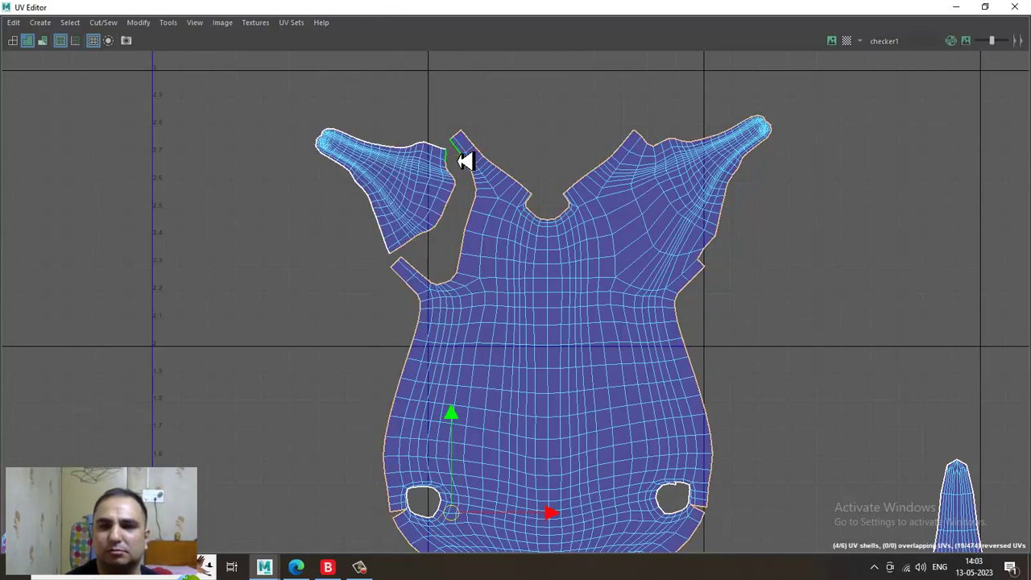
{"action": "left_click_drag", "start_coordinate": [542, 70], "coordinate": [1027, 481], "text": "ctrl"}
{"action": "middle_click_drag", "start_coordinate": [553, 352], "coordinate": [517, 263], "text": "alt"}
{"action": "left_click_drag", "start_coordinate": [306, 359], "coordinate": [728, 536], "text": "ctrl"}
{"action": "middle_click_drag", "start_coordinate": [432, 109], "coordinate": [457, 240], "text": "alt"}
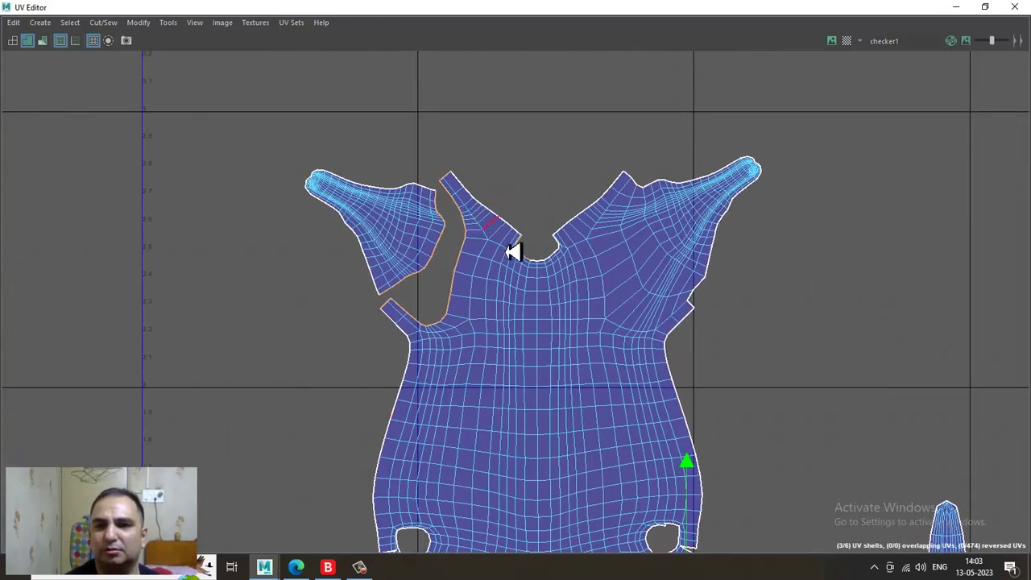
{"action": "left_click_drag", "start_coordinate": [526, 178], "coordinate": [609, 365], "text": "ctrl"}
{"action": "left_click_drag", "start_coordinate": [488, 187], "coordinate": [602, 324], "text": "ctrl"}
{"action": "right_click_drag", "start_coordinate": [457, 287], "coordinate": [628, 451], "text": "alt"}
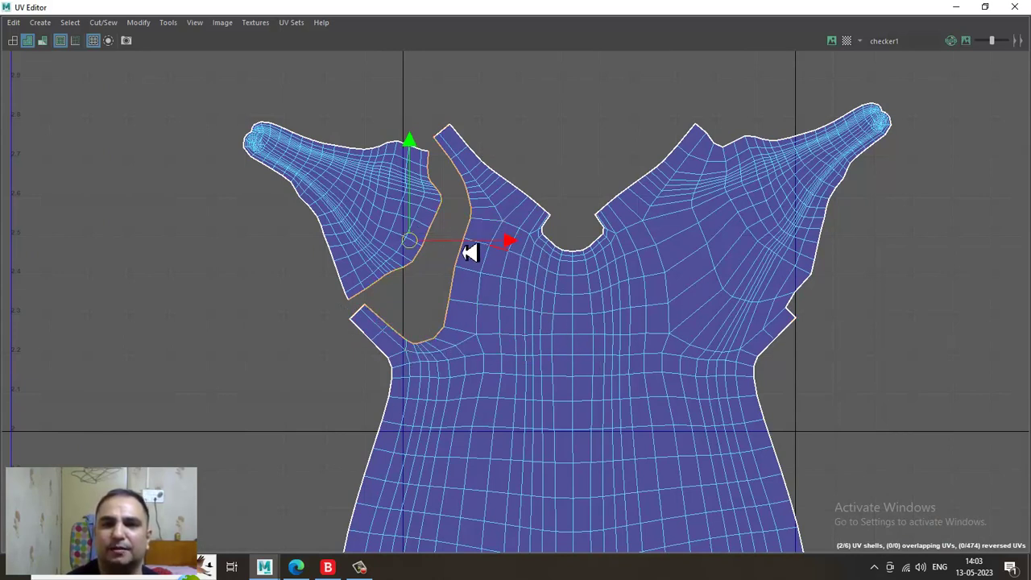
{"action": "left_click", "coordinate": [109, 23]}
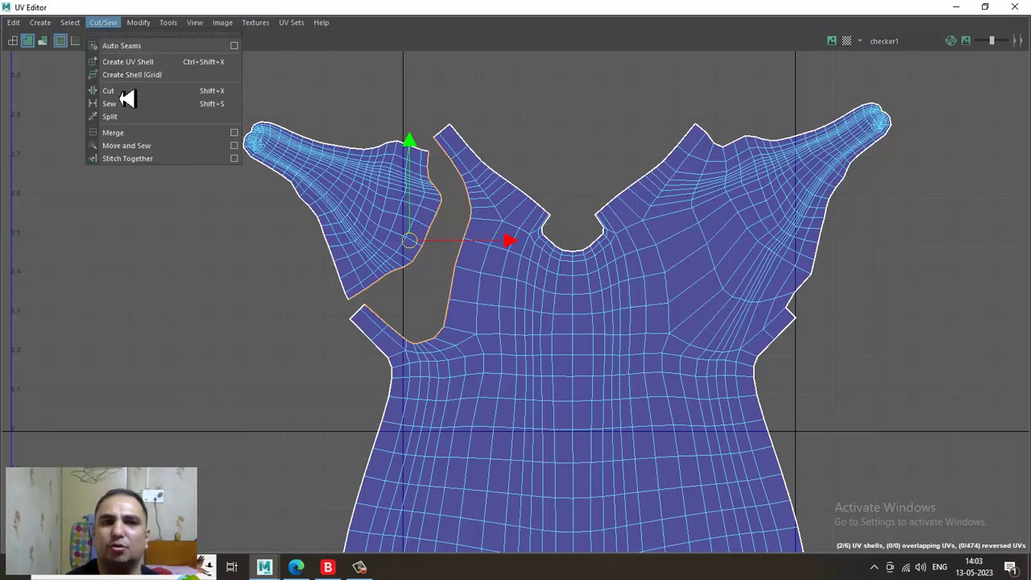
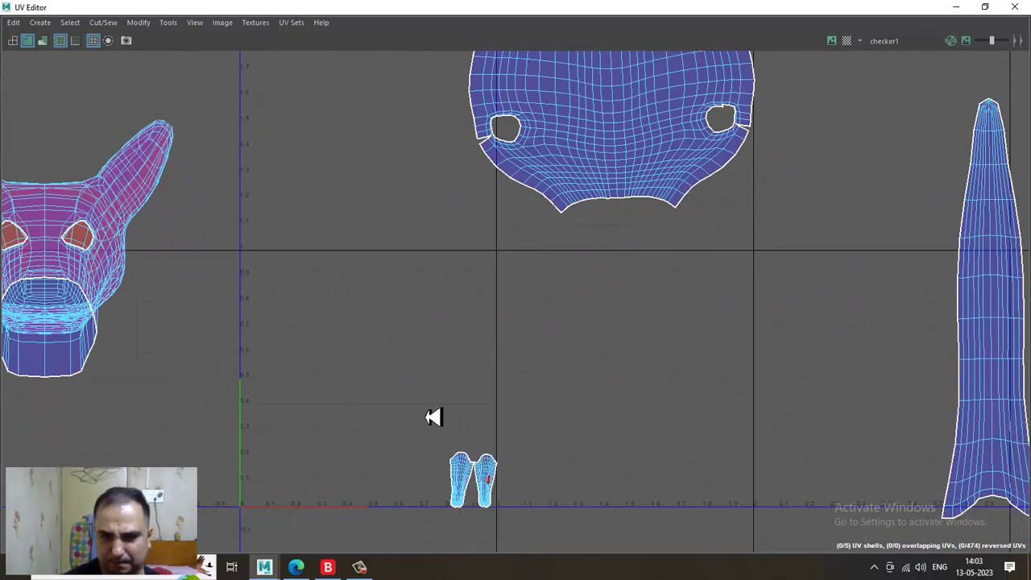
- Move one small leg shell up near the body shell's leg opening and scale it uniformly to about twice its size
{"action": "left_click", "coordinate": [462, 496]}
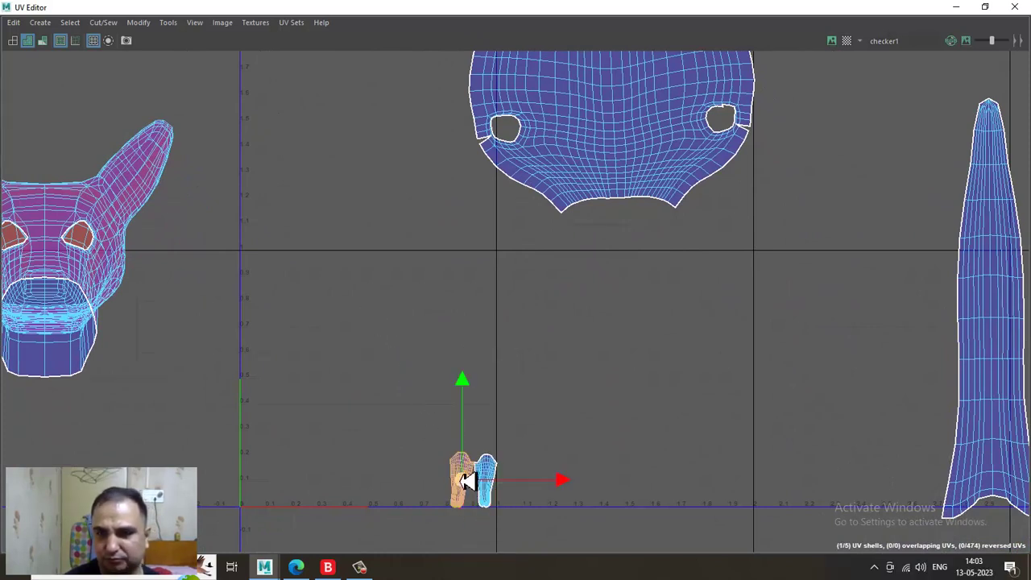
{"action": "left_click_drag", "start_coordinate": [462, 481], "coordinate": [437, 274]}
{"action": "right_click_drag", "start_coordinate": [562, 147], "coordinate": [561, 77]}
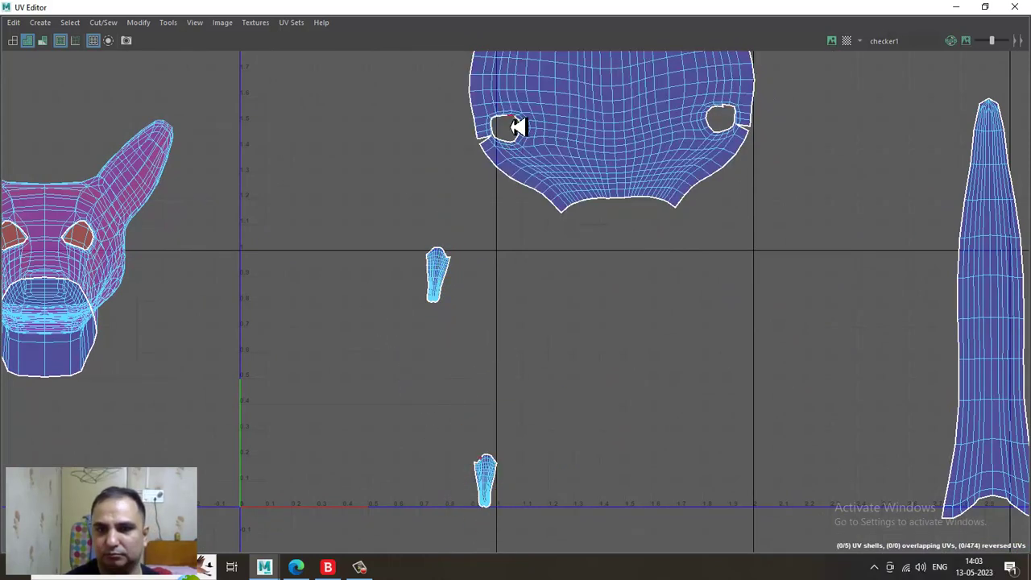
{"action": "right_click_drag", "start_coordinate": [437, 279], "coordinate": [414, 252]}
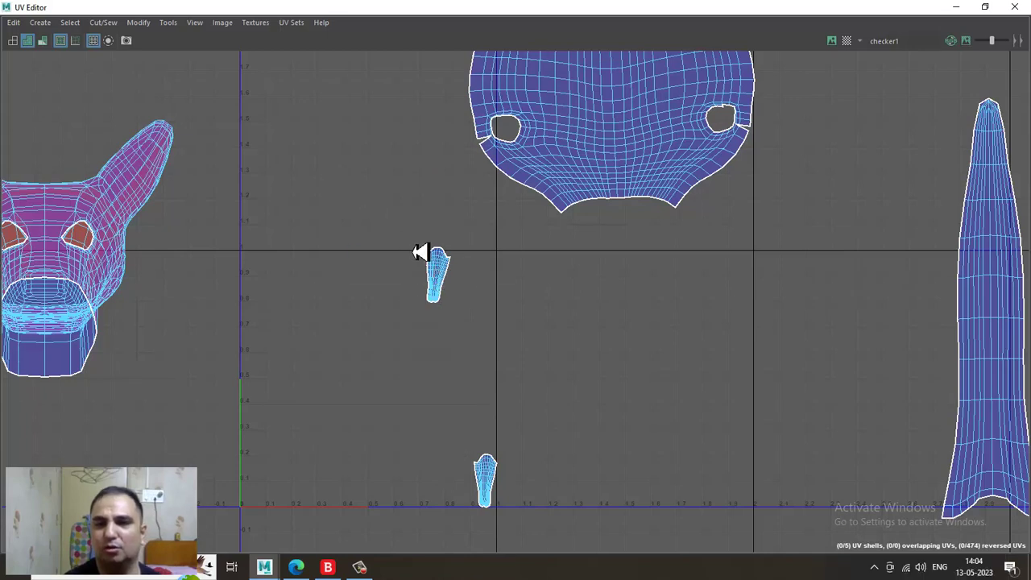
{"action": "left_click", "coordinate": [451, 282]}
{"action": "key", "text": "r"}
{"action": "left_click_drag", "start_coordinate": [443, 284], "coordinate": [559, 372]}
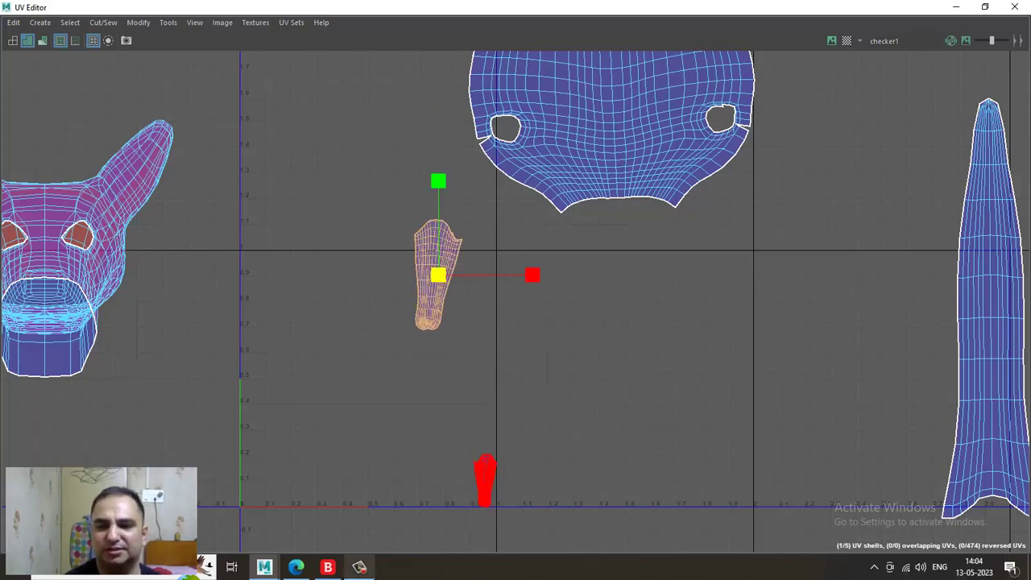
- Rotate the enlarged small leg shell so its foot points outward and move it beside the body shell's right leg hole
{"action": "left_click", "coordinate": [368, 565]}
{"action": "left_click", "coordinate": [367, 569]}
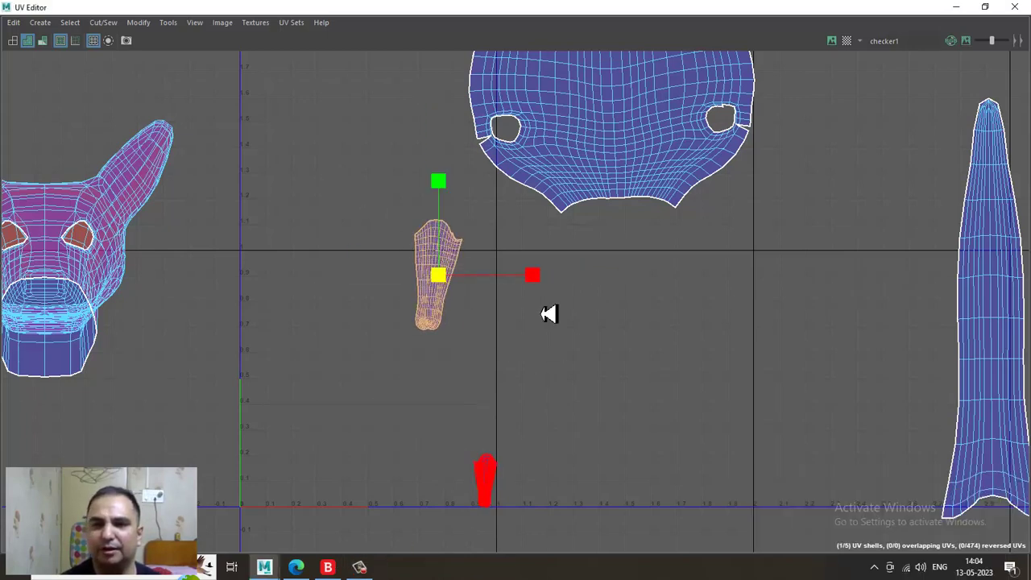
{"action": "key", "text": "e"}
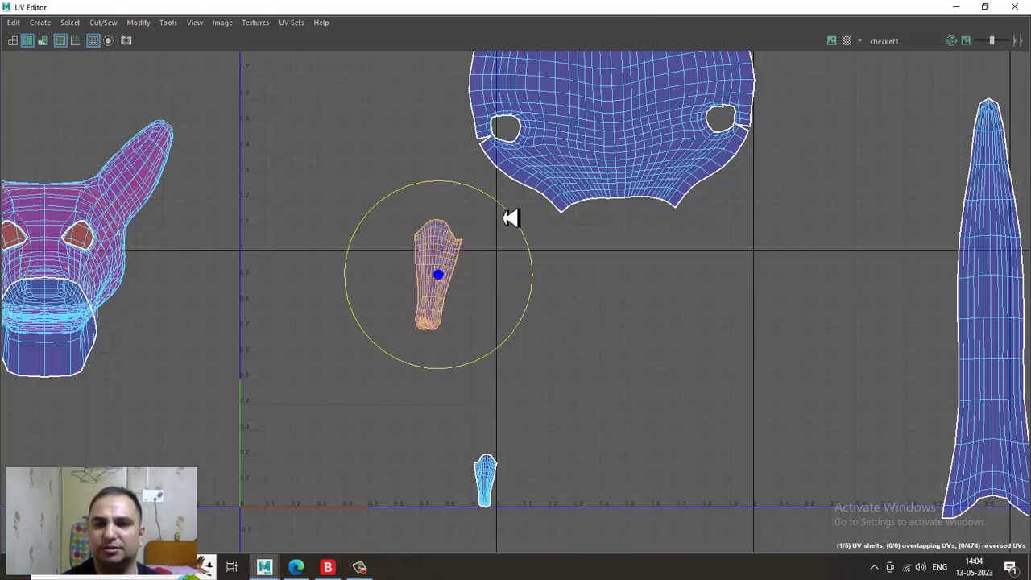
{"action": "left_click_drag", "start_coordinate": [496, 194], "coordinate": [132, 202]}
{"action": "key", "text": "w"}
{"action": "middle_click_drag", "start_coordinate": [552, 323], "coordinate": [420, 423], "text": "alt"}
{"action": "left_click_drag", "start_coordinate": [326, 379], "coordinate": [706, 204]}
- Select the slit edge between the right leg hole and the body's outer border and sew the slit closed
{"action": "right_click_drag", "start_coordinate": [654, 159], "coordinate": [868, 528], "text": "alt"}
{"action": "right_click_drag", "start_coordinate": [623, 256], "coordinate": [824, 448], "text": "alt"}
{"action": "right_click", "coordinate": [577, 304]}
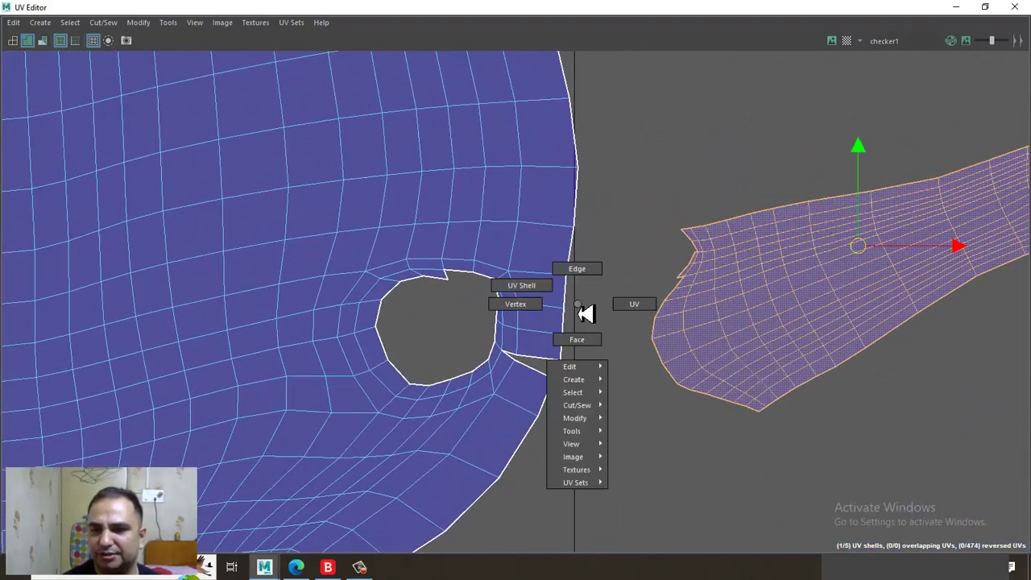
{"action": "right_click_drag", "start_coordinate": [577, 305], "coordinate": [576, 147]}
{"action": "left_click", "coordinate": [524, 366]}
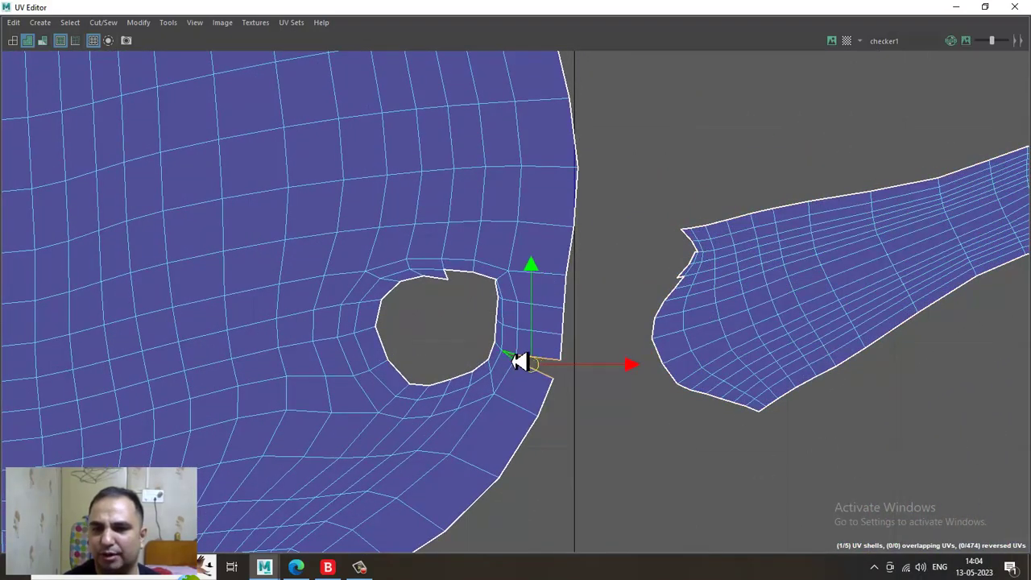
{"action": "left_click", "coordinate": [103, 24]}
{"action": "left_click", "coordinate": [157, 106]}
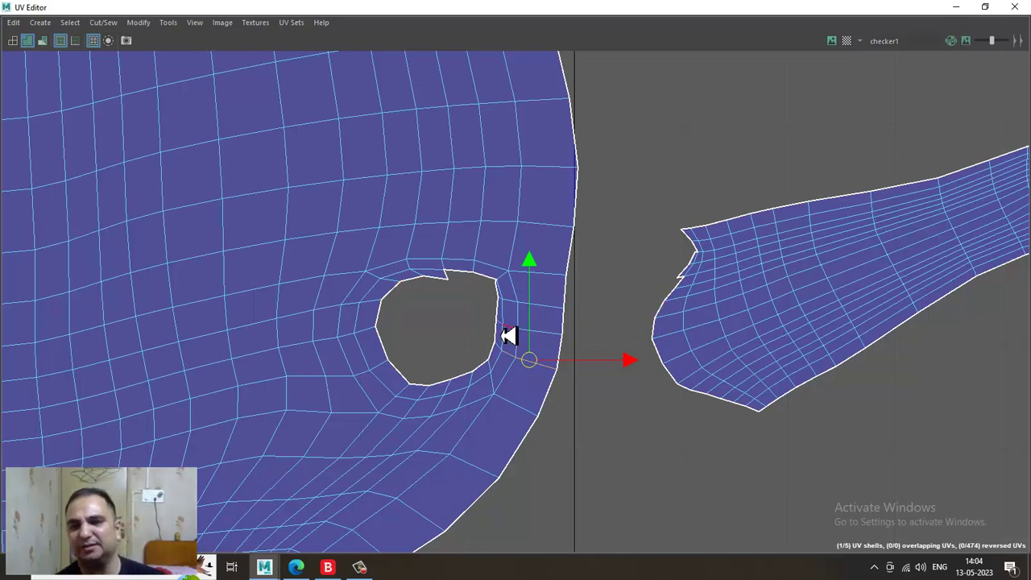
- Select the edges linking the right leg hole to the outer border just above the sewn slit and cut them
{"action": "right_click_drag", "start_coordinate": [508, 323], "coordinate": [504, 167]}
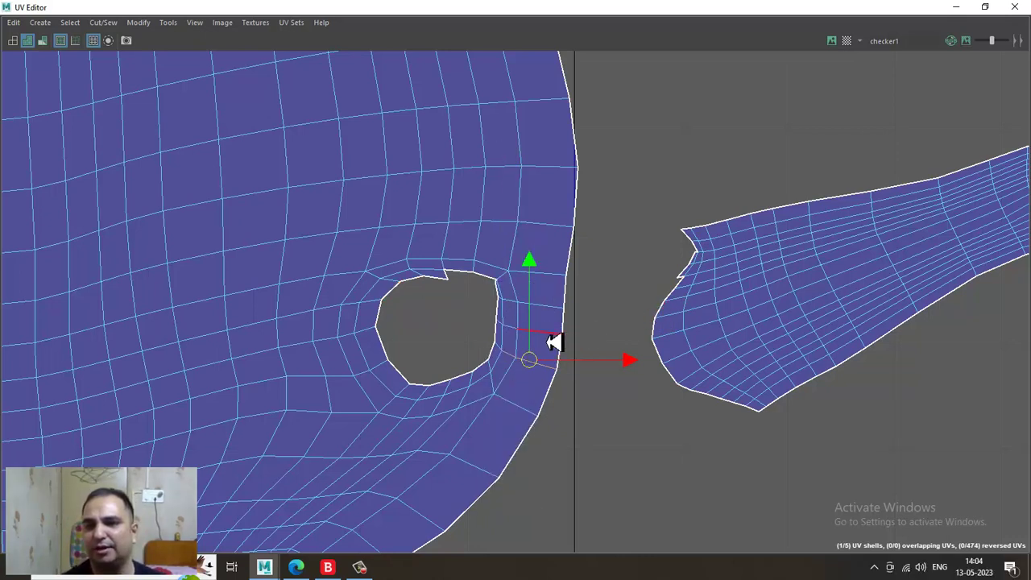
{"action": "left_click", "coordinate": [554, 342]}
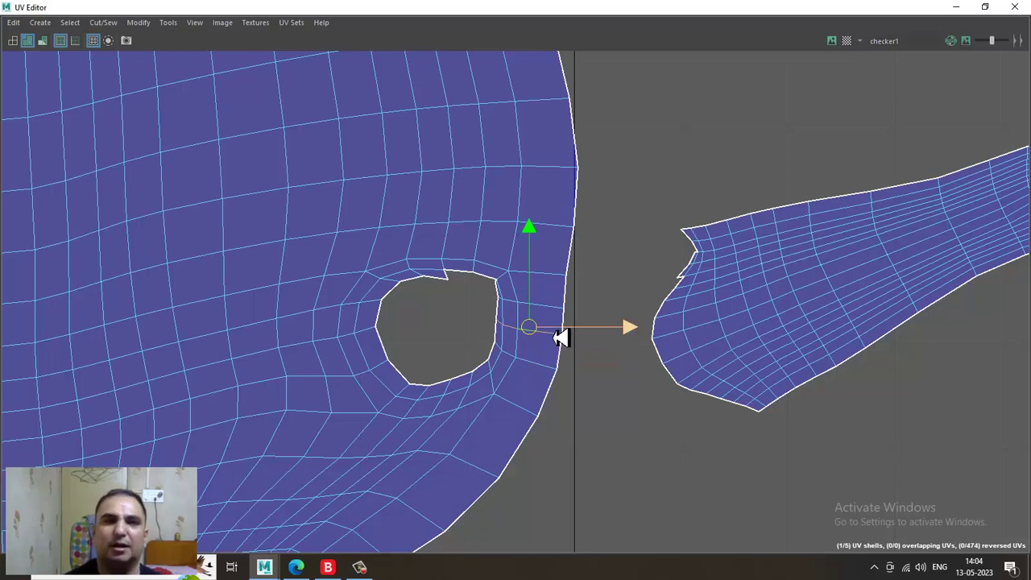
{"action": "left_click", "coordinate": [108, 24]}
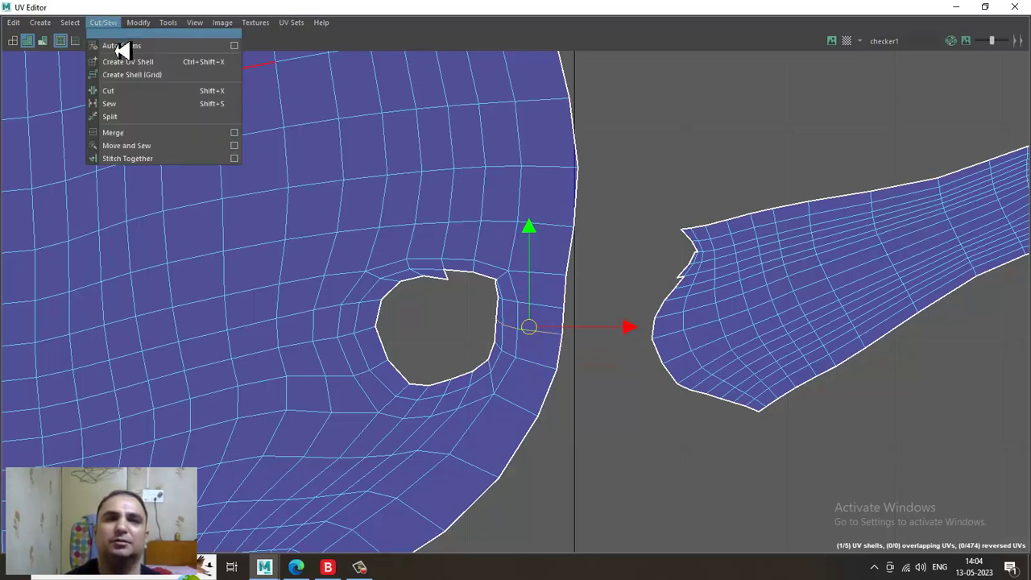
{"action": "left_click", "coordinate": [165, 92]}
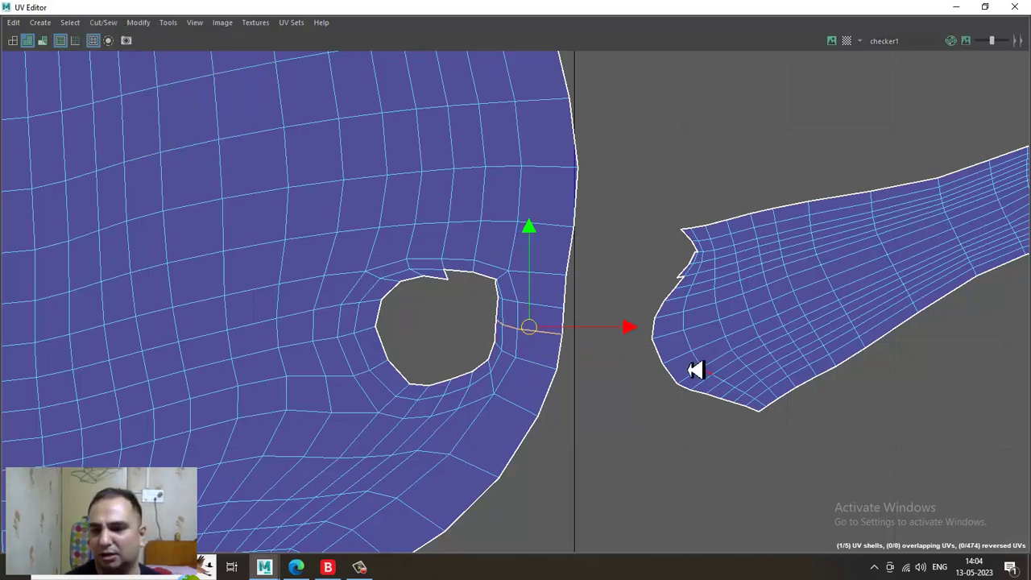
{"action": "left_click", "coordinate": [614, 224]}
{"action": "left_click", "coordinate": [555, 341]}
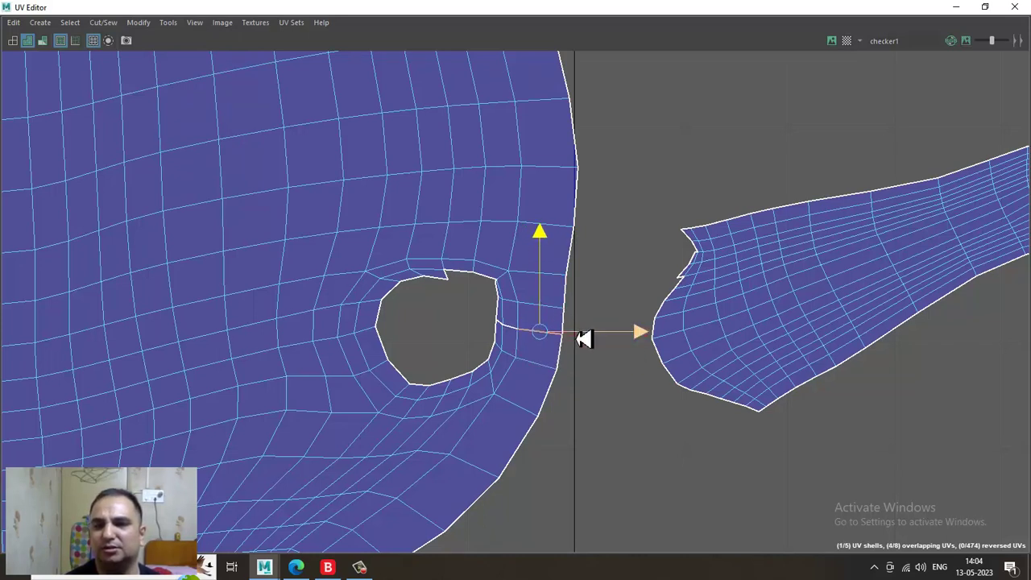
{"action": "left_click", "coordinate": [584, 339]}
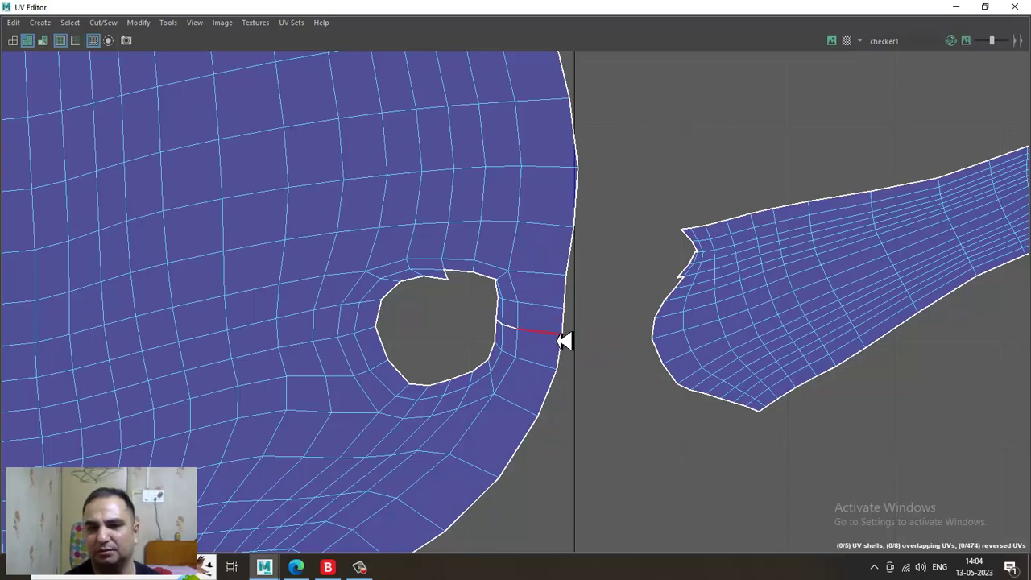
- Select the whole body shell, shift it slightly away from the small leg shell and unfold it
{"action": "scroll", "coordinate": [386, 80], "scroll_direction": "down", "scroll_amount": 10}
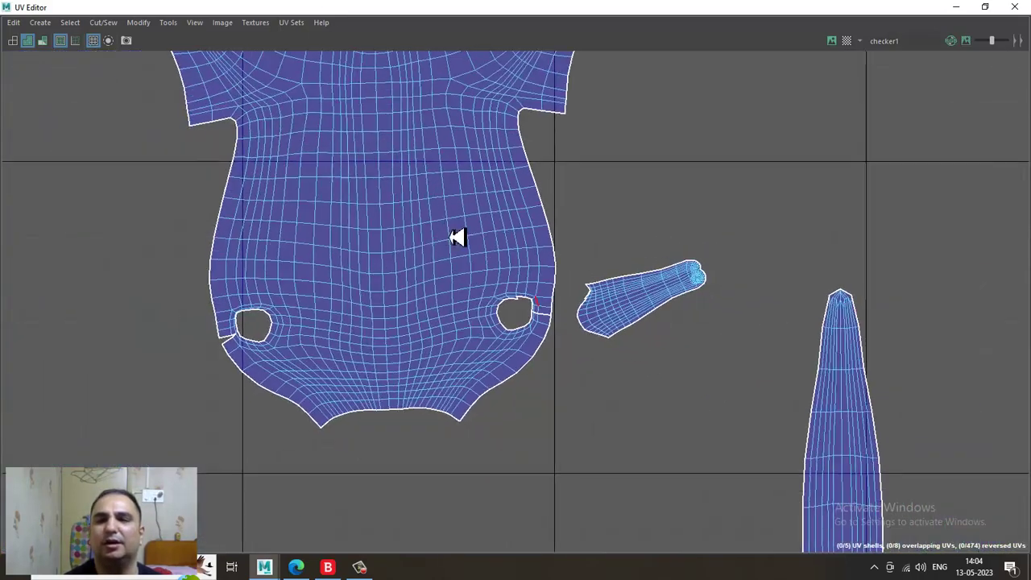
{"action": "right_click_drag", "start_coordinate": [385, 167], "coordinate": [331, 139]}
{"action": "scroll", "coordinate": [541, 306], "scroll_direction": "down", "scroll_amount": 2}
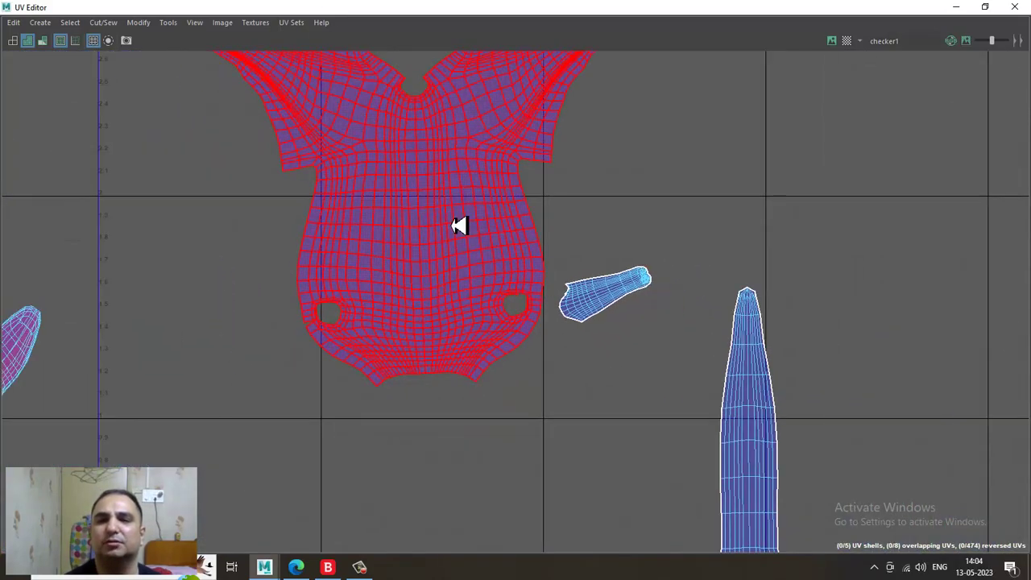
{"action": "left_click", "coordinate": [459, 227]}
{"action": "left_click_drag", "start_coordinate": [412, 194], "coordinate": [369, 209]}
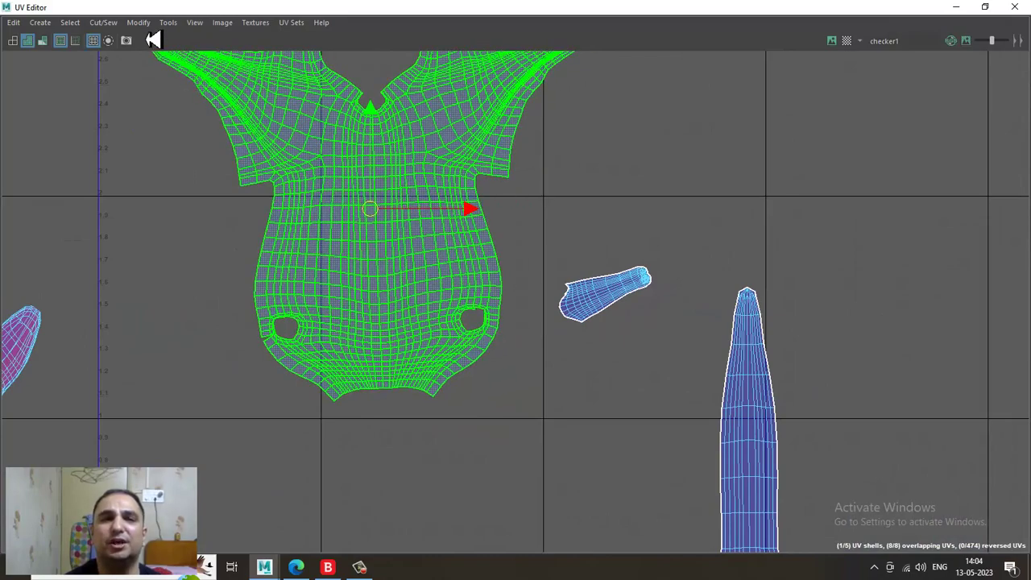
{"action": "left_click", "coordinate": [140, 24]}
{"action": "left_click", "coordinate": [183, 426]}
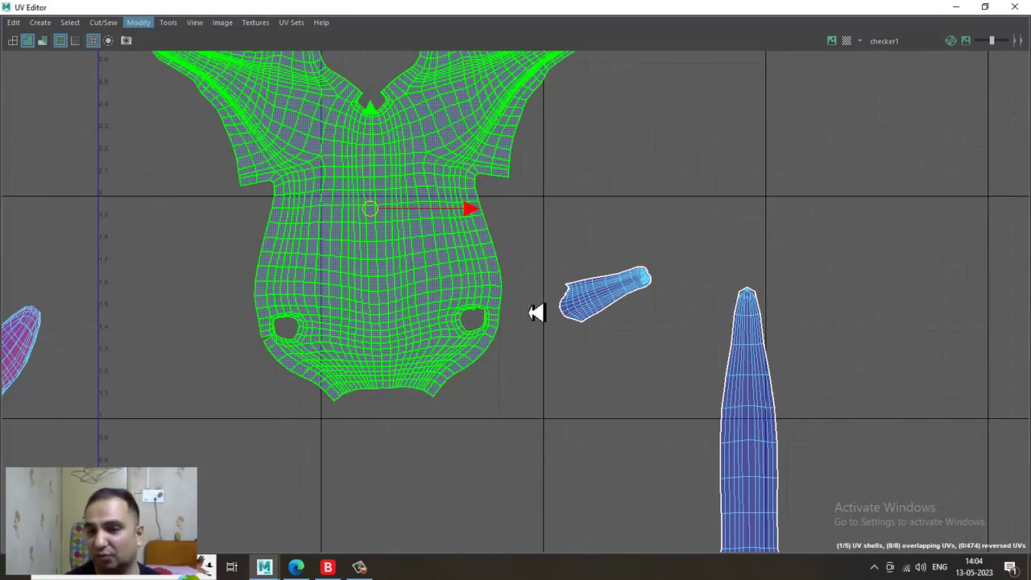
- Move the small leg shell into the body's opened right leg gap and rotate it so its foot points outward and slightly down
{"action": "right_click_drag", "start_coordinate": [486, 317], "coordinate": [821, 483], "text": "alt"}
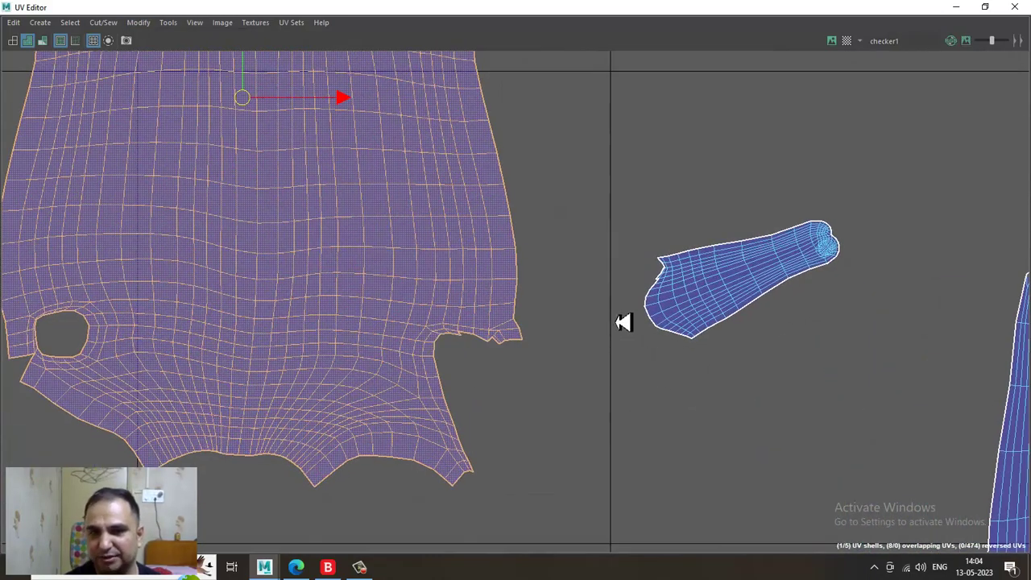
{"action": "right_click_drag", "start_coordinate": [581, 279], "coordinate": [825, 463], "text": "alt"}
{"action": "middle_click_drag", "start_coordinate": [713, 295], "coordinate": [713, 207], "text": "alt"}
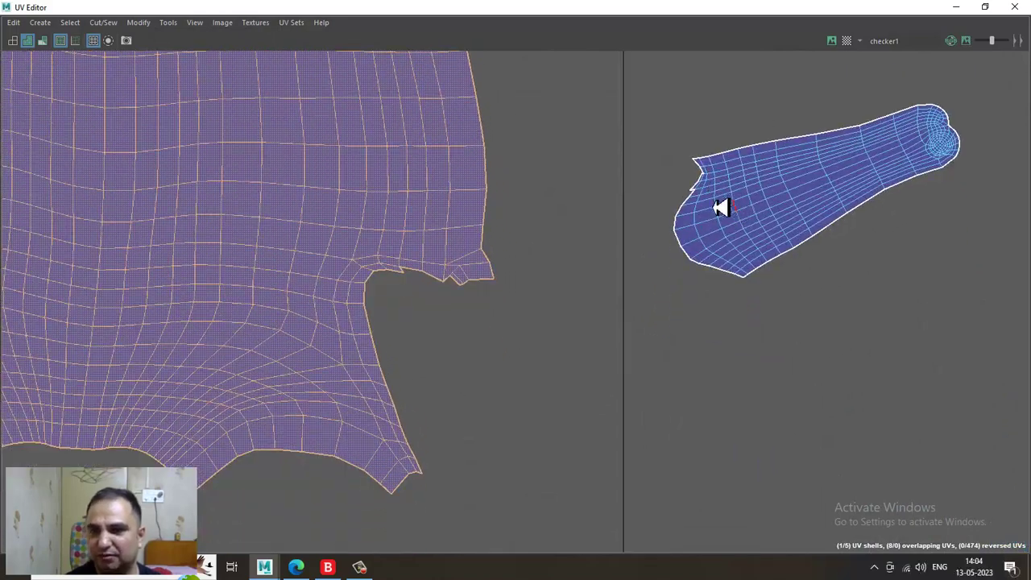
{"action": "left_click_drag", "start_coordinate": [627, 68], "coordinate": [1016, 357]}
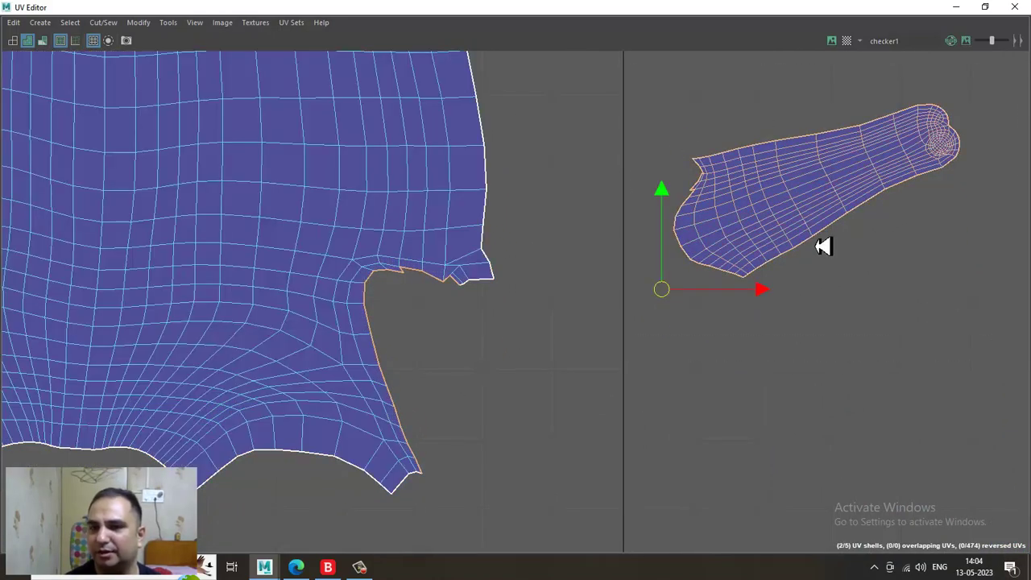
{"action": "left_click", "coordinate": [736, 291]}
{"action": "right_click_drag", "start_coordinate": [756, 195], "coordinate": [619, 160]}
{"action": "left_click", "coordinate": [807, 193]}
{"action": "left_click_drag", "start_coordinate": [818, 205], "coordinate": [575, 359]}
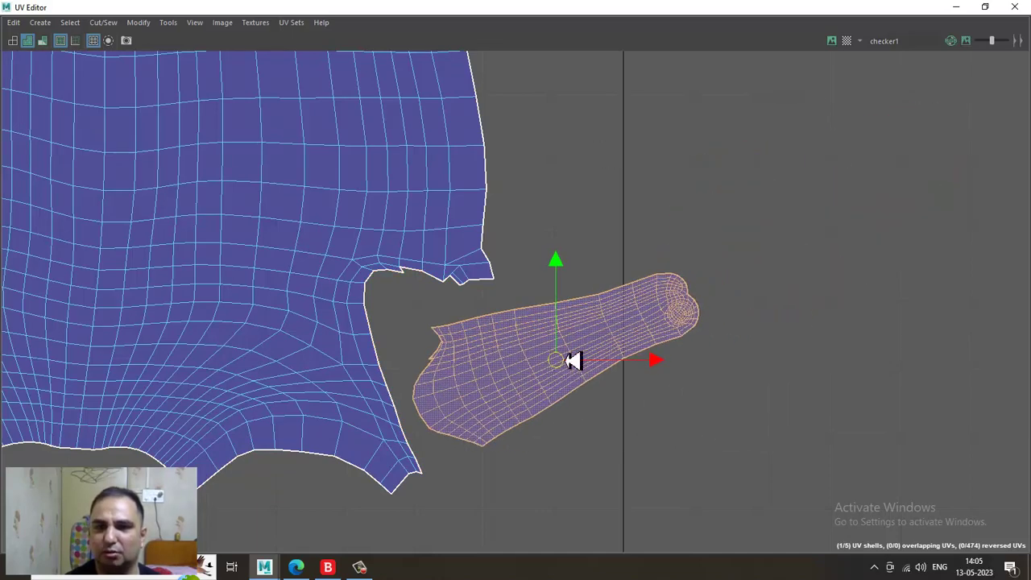
{"action": "key", "text": "e"}
{"action": "left_click_drag", "start_coordinate": [596, 290], "coordinate": [639, 323]}
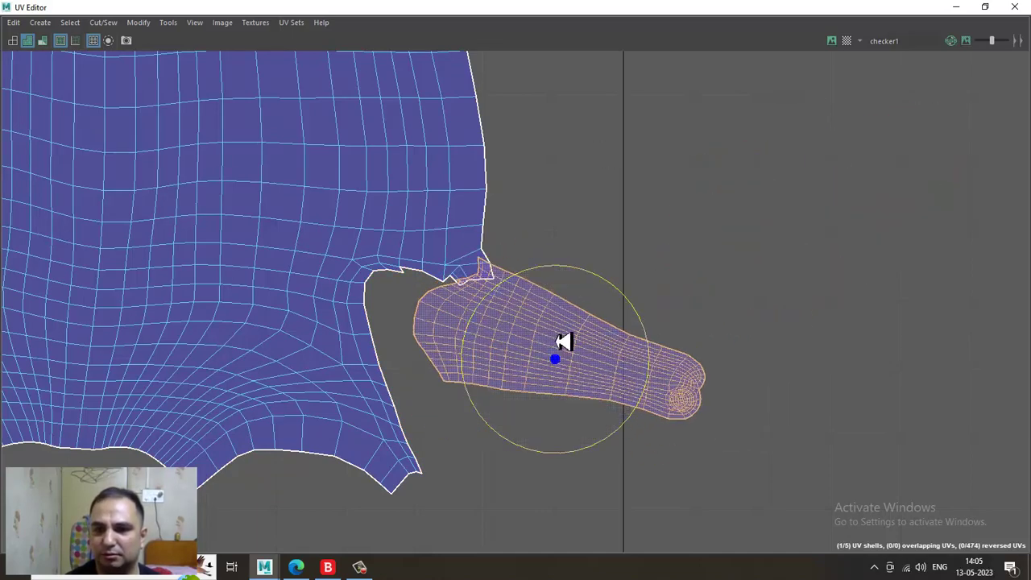
{"action": "key", "text": "w"}
{"action": "left_click_drag", "start_coordinate": [559, 368], "coordinate": [544, 434]}
- Select the small leg's border edges, deselect those outside the joint with the body and sew the leg to the body shell
{"action": "right_click_drag", "start_coordinate": [420, 256], "coordinate": [394, 52]}
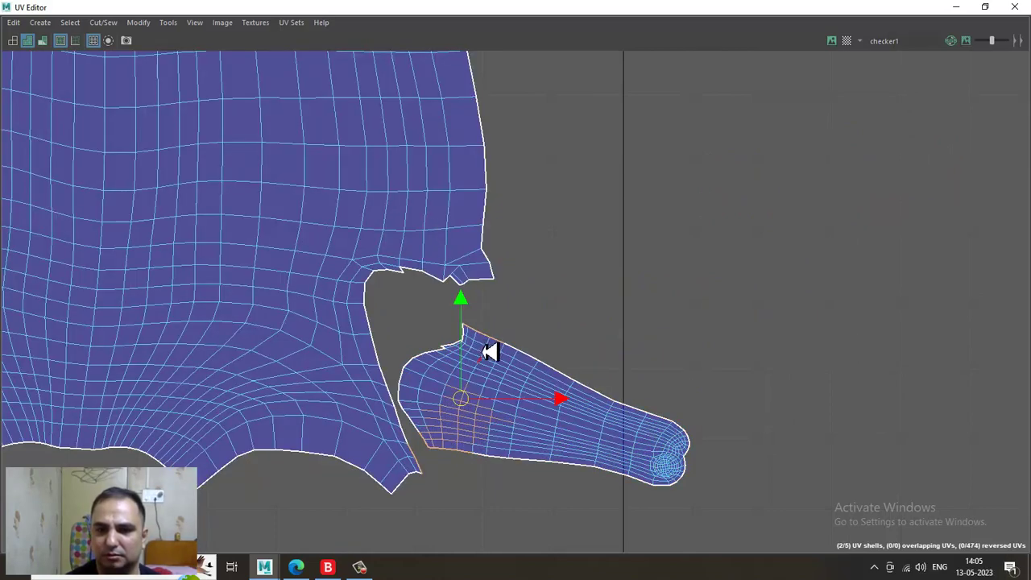
{"action": "middle_click_drag", "start_coordinate": [574, 306], "coordinate": [602, 273], "text": "alt"}
{"action": "left_click", "coordinate": [601, 275]}
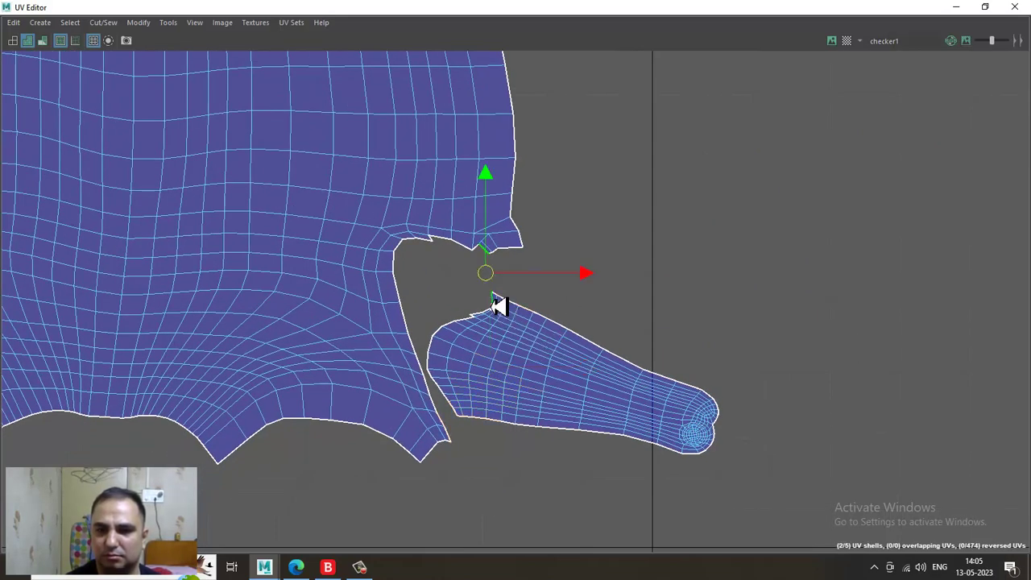
{"action": "double_click", "coordinate": [494, 306]}
{"action": "left_click_drag", "start_coordinate": [615, 226], "coordinate": [834, 507], "text": "ctrl"}
{"action": "left_click_drag", "start_coordinate": [577, 282], "coordinate": [513, 439], "text": "ctrl"}
{"action": "left_click_drag", "start_coordinate": [595, 288], "coordinate": [505, 326], "text": "ctrl"}
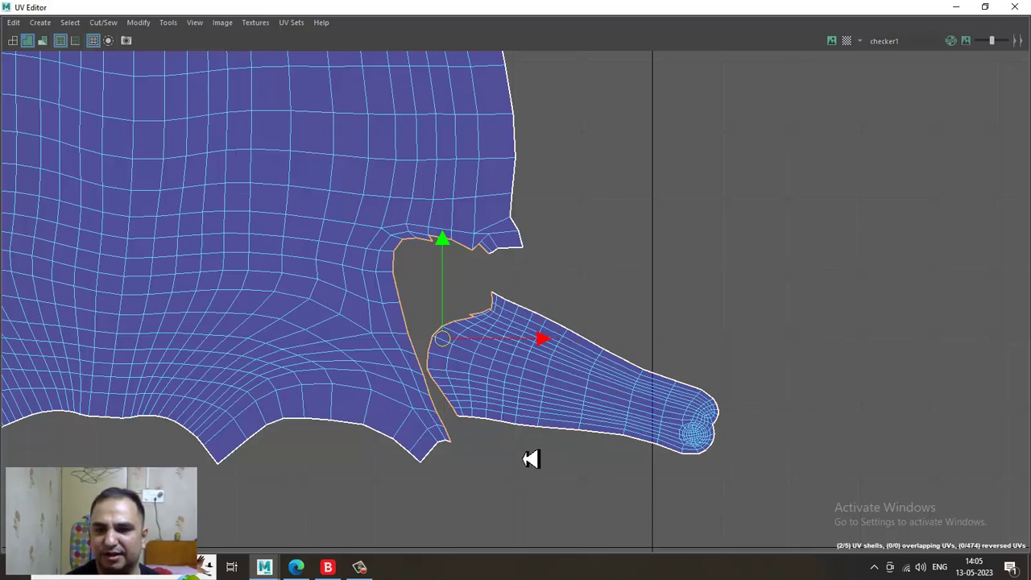
{"action": "right_click_drag", "start_coordinate": [481, 248], "coordinate": [670, 394], "text": "alt"}
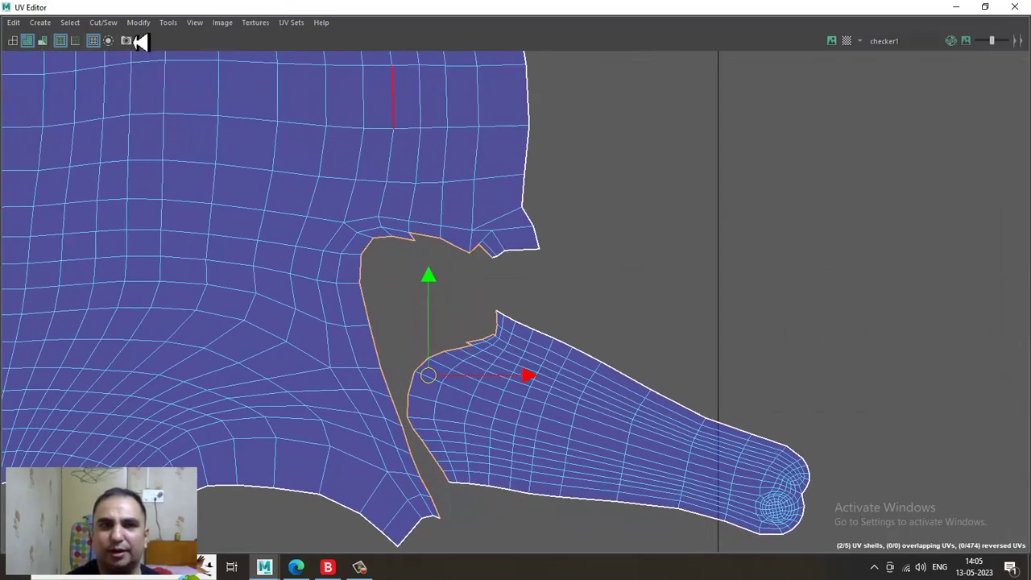
{"action": "left_click", "coordinate": [103, 22]}
{"action": "left_click", "coordinate": [228, 118]}
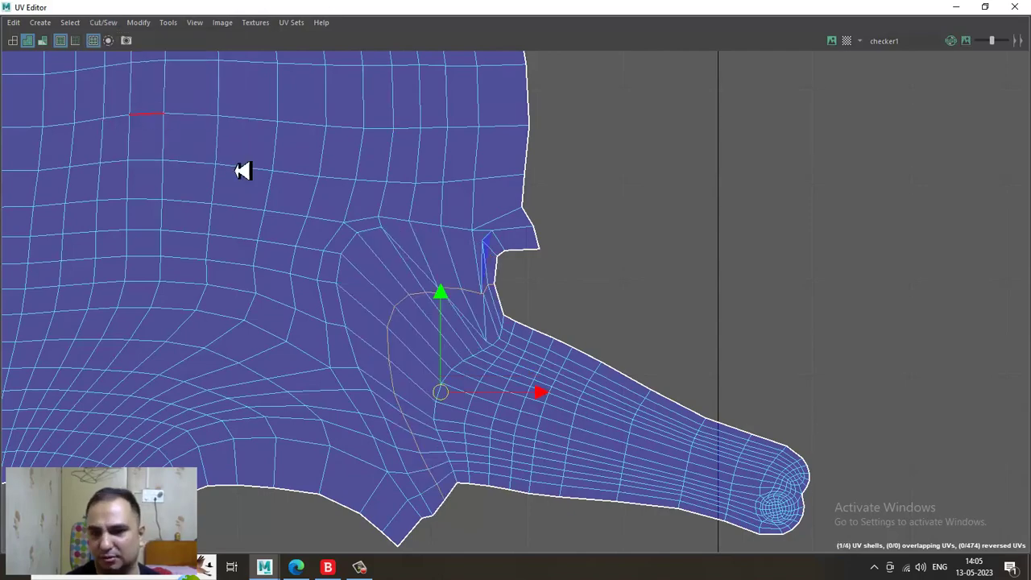
- Select the short edge joining the body's left leg hole to the neighbouring slit and cut it
{"action": "right_click_drag", "start_coordinate": [653, 344], "coordinate": [333, 244], "text": "alt"}
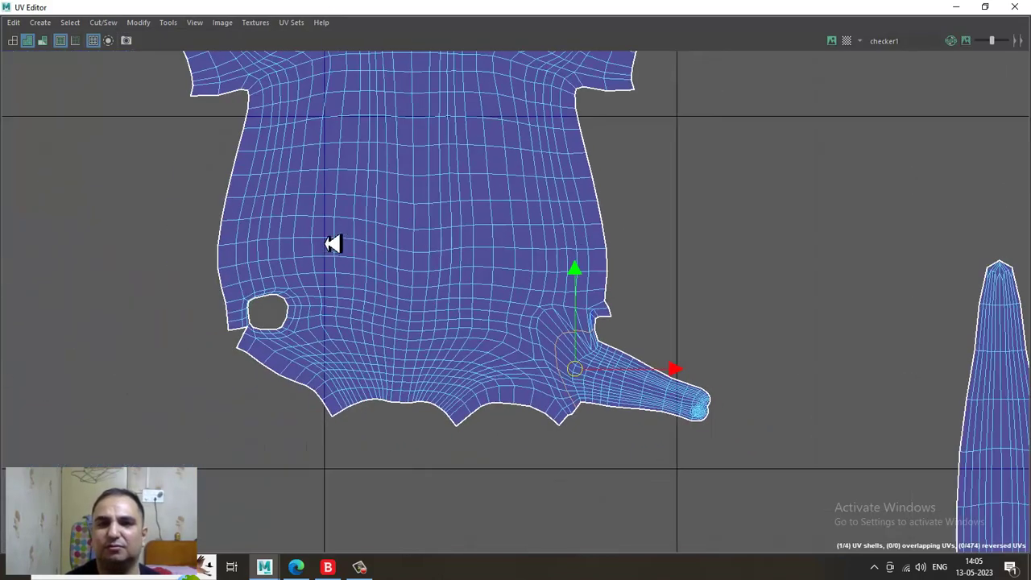
{"action": "middle_click_drag", "start_coordinate": [290, 244], "coordinate": [448, 237], "text": "alt"}
{"action": "right_click_drag", "start_coordinate": [447, 234], "coordinate": [775, 498], "text": "alt"}
{"action": "middle_click_drag", "start_coordinate": [588, 460], "coordinate": [562, 366], "text": "alt"}
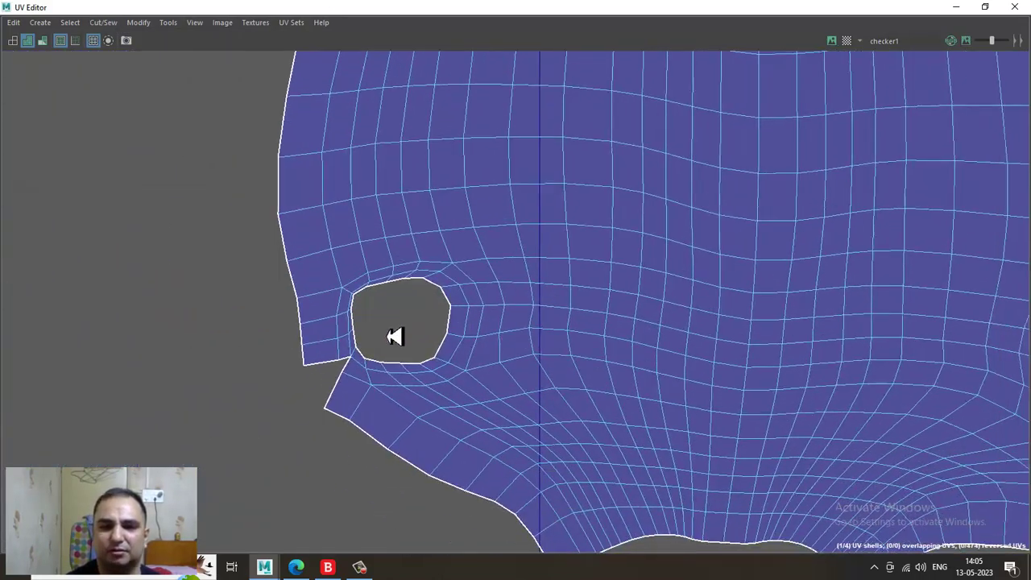
{"action": "right_click_drag", "start_coordinate": [394, 335], "coordinate": [384, 405], "text": "alt"}
{"action": "right_click", "coordinate": [308, 303]}
{"action": "right_click_drag", "start_coordinate": [308, 303], "coordinate": [270, 223]}
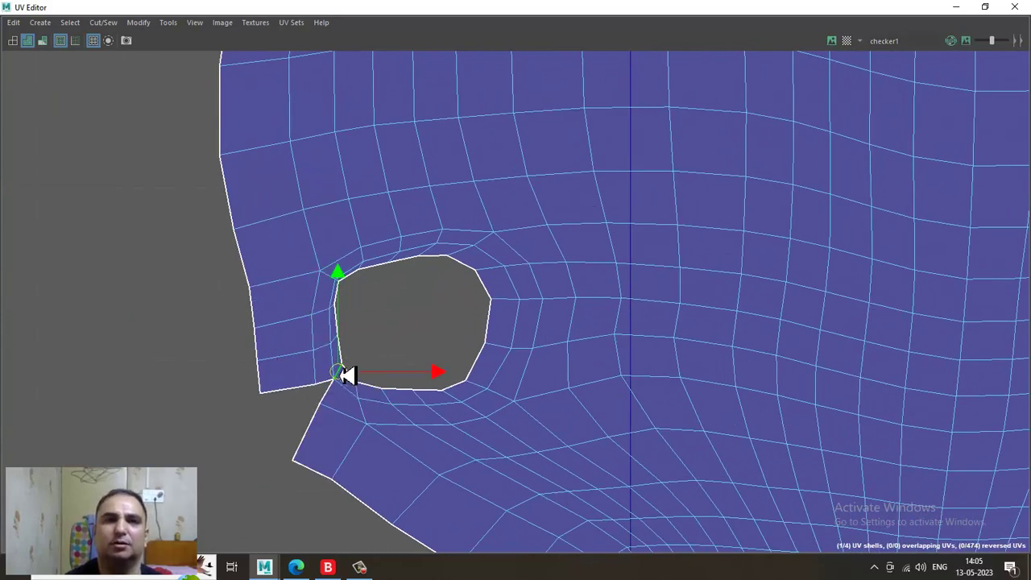
{"action": "left_click", "coordinate": [108, 25]}
{"action": "left_click", "coordinate": [131, 92]}
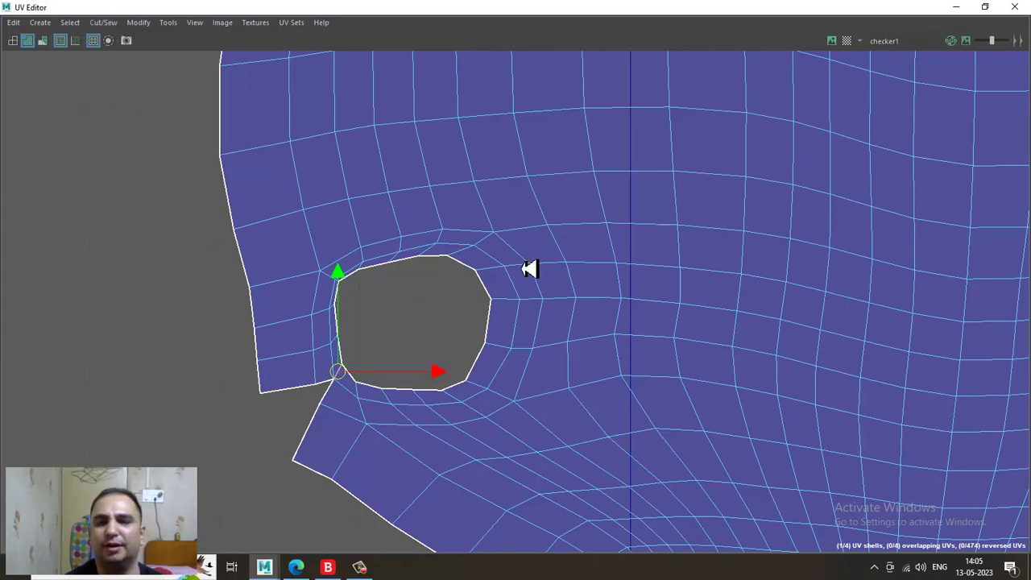
- Select the whole body shell with its attached legs and unfold it to open the left leg hole
{"action": "right_click_drag", "start_coordinate": [740, 414], "coordinate": [447, 85], "text": "alt"}
{"action": "middle_click_drag", "start_coordinate": [547, 215], "coordinate": [507, 152], "text": "alt"}
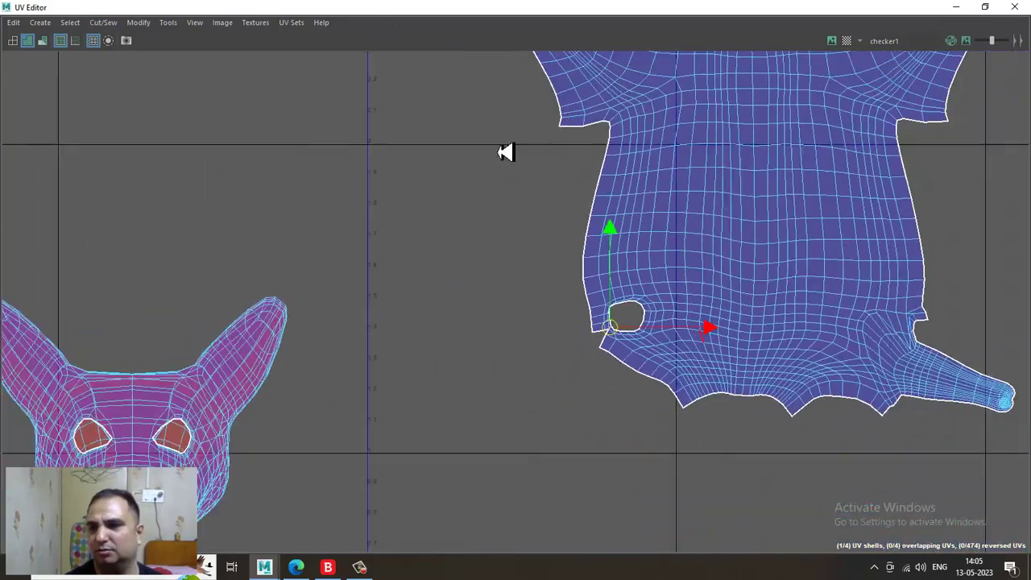
{"action": "middle_click_drag", "start_coordinate": [736, 325], "coordinate": [474, 420], "text": "alt"}
{"action": "right_click_drag", "start_coordinate": [549, 336], "coordinate": [409, 171], "text": "alt"}
{"action": "right_click_drag", "start_coordinate": [515, 242], "coordinate": [411, 147]}
{"action": "left_click", "coordinate": [521, 246]}
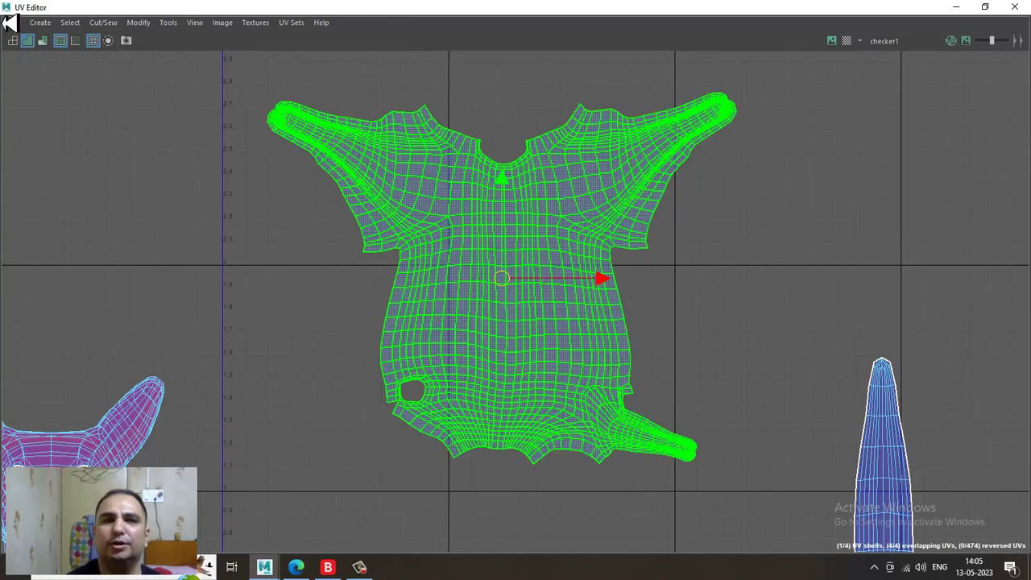
{"action": "left_click", "coordinate": [138, 23]}
{"action": "left_click", "coordinate": [219, 426]}
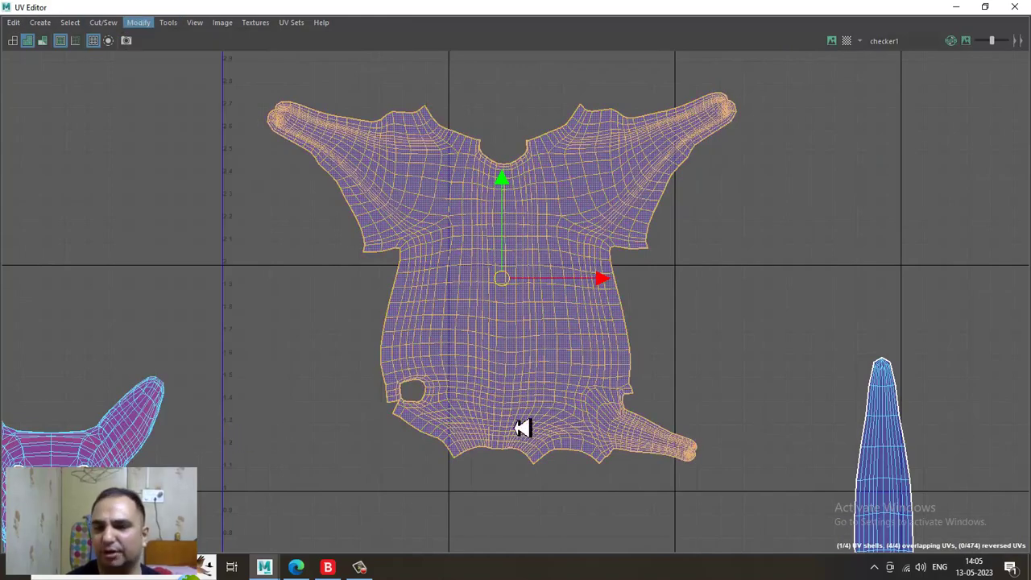
- Move the last small leg shell up beside the body's open left leg gap and scale it uniformly to about 1.5 times its size
{"action": "middle_click_drag", "start_coordinate": [614, 358], "coordinate": [568, 282], "text": "alt"}
{"action": "middle_click_drag", "start_coordinate": [522, 403], "coordinate": [633, 201], "text": "alt"}
{"action": "right_click_drag", "start_coordinate": [495, 389], "coordinate": [331, 199]}
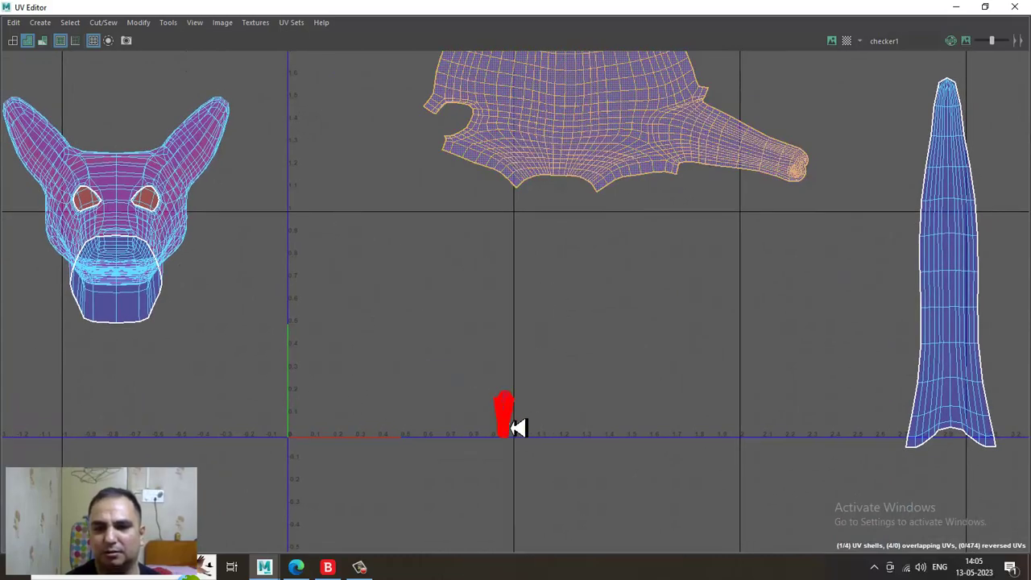
{"action": "left_click", "coordinate": [510, 428]}
{"action": "left_click_drag", "start_coordinate": [504, 416], "coordinate": [402, 146]}
{"action": "right_click_drag", "start_coordinate": [400, 121], "coordinate": [725, 509], "text": "alt"}
{"action": "right_click_drag", "start_coordinate": [454, 141], "coordinate": [501, 202], "text": "alt"}
{"action": "middle_click_drag", "start_coordinate": [477, 132], "coordinate": [393, 253], "text": "alt"}
{"action": "right_click_drag", "start_coordinate": [391, 253], "coordinate": [460, 352], "text": "alt"}
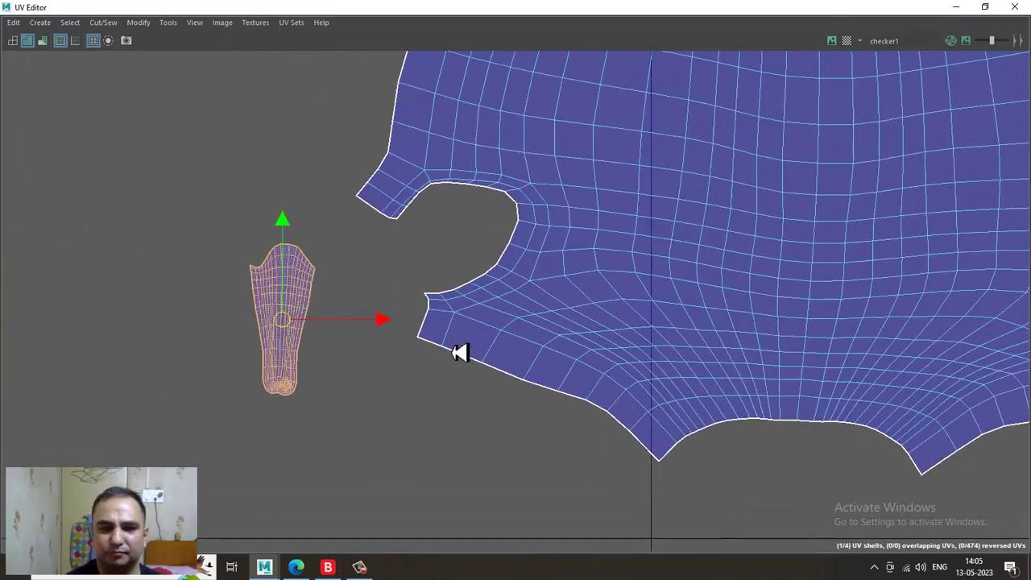
{"action": "key", "text": "r"}
{"action": "left_click_drag", "start_coordinate": [285, 320], "coordinate": [343, 353]}
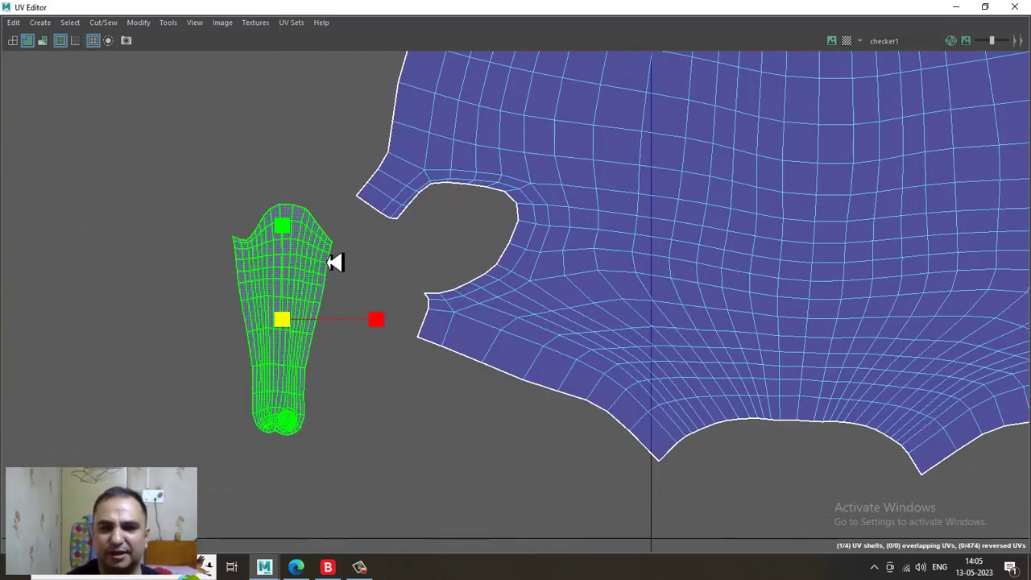
- Rotate the small leg shell so its open end faces the body's left leg gap and move it close to the gap
{"action": "key", "text": "e"}
{"action": "left_click_drag", "start_coordinate": [346, 253], "coordinate": [408, 340]}
{"action": "key", "text": "w"}
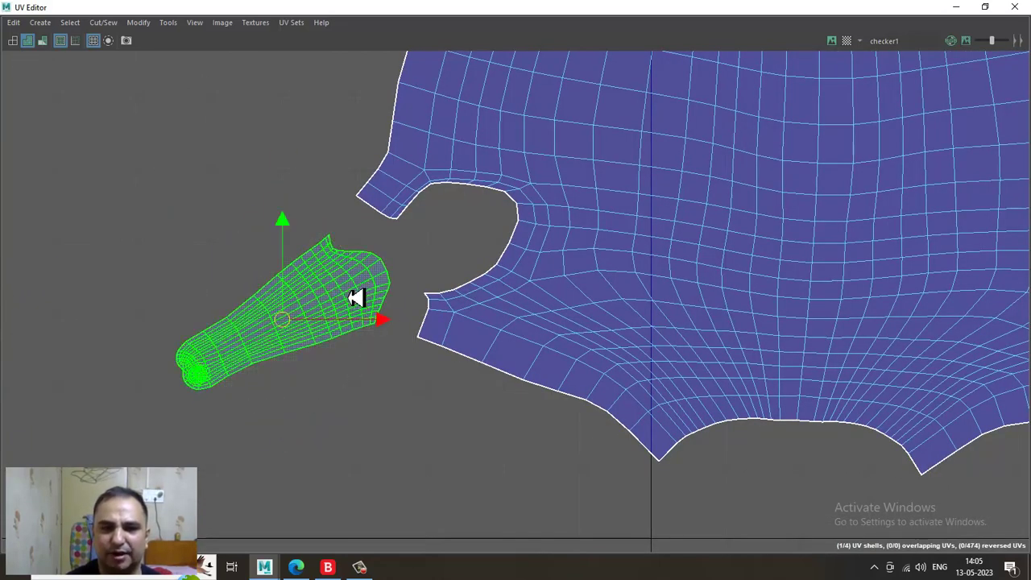
{"action": "left_click_drag", "start_coordinate": [282, 322], "coordinate": [314, 317]}
{"action": "left_click", "coordinate": [312, 121]}
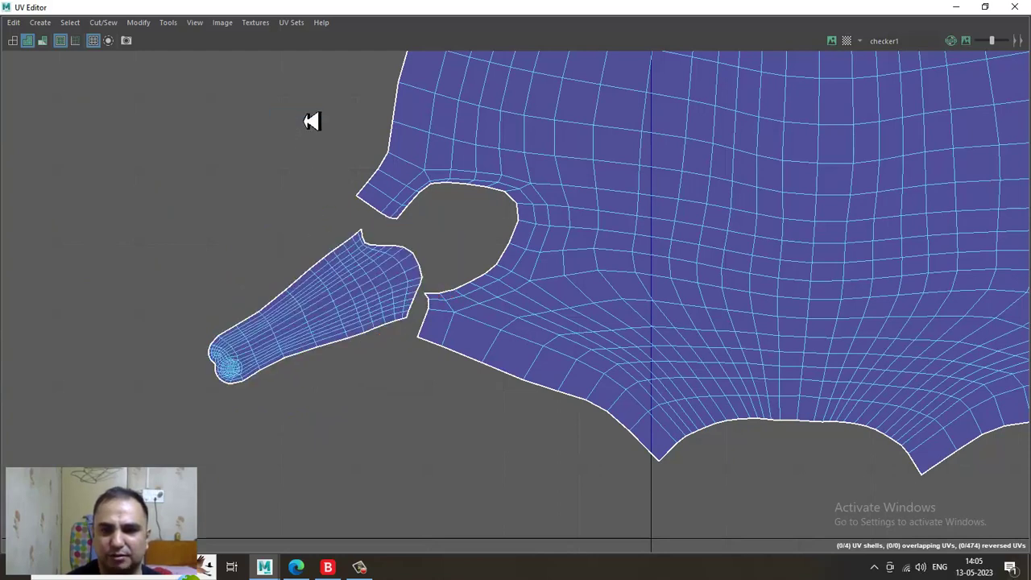
- Select the border edges at the leg's open end, deselect those outside the joint and sew the leg to the body shell
{"action": "double_click", "coordinate": [363, 242]}
{"action": "left_click_drag", "start_coordinate": [183, 305], "coordinate": [339, 475], "text": "ctrl"}
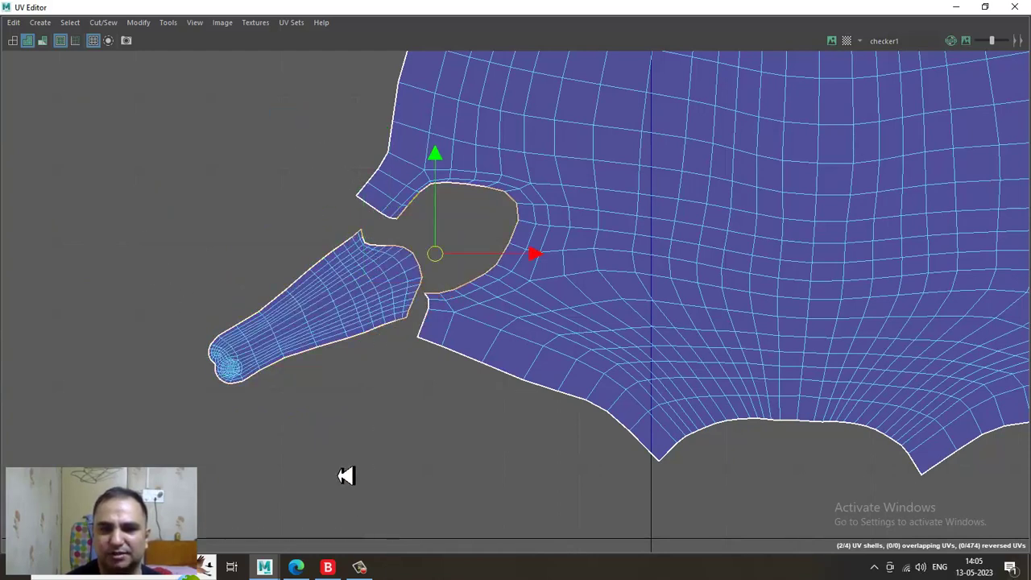
{"action": "key", "text": "ctrl+z"}
{"action": "left_click_drag", "start_coordinate": [164, 214], "coordinate": [307, 432], "text": "ctrl"}
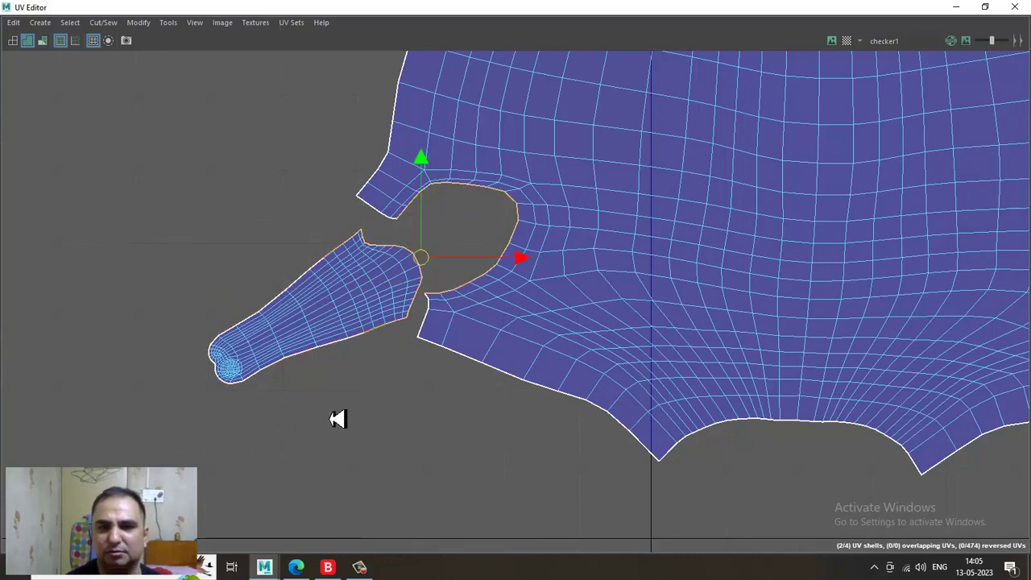
{"action": "right_click_drag", "start_coordinate": [314, 243], "coordinate": [364, 304], "text": "alt"}
{"action": "scroll", "coordinate": [363, 304], "scroll_direction": "up", "scroll_amount": 2}
{"action": "left_click_drag", "start_coordinate": [282, 216], "coordinate": [376, 363]}
{"action": "left_click_drag", "start_coordinate": [418, 388], "coordinate": [395, 413]}
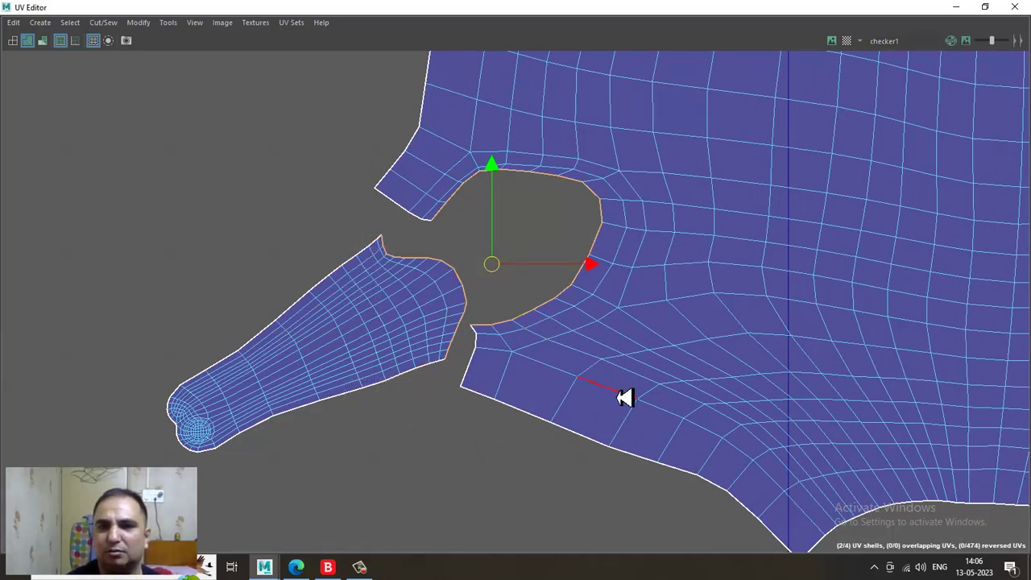
{"action": "left_click", "coordinate": [104, 23]}
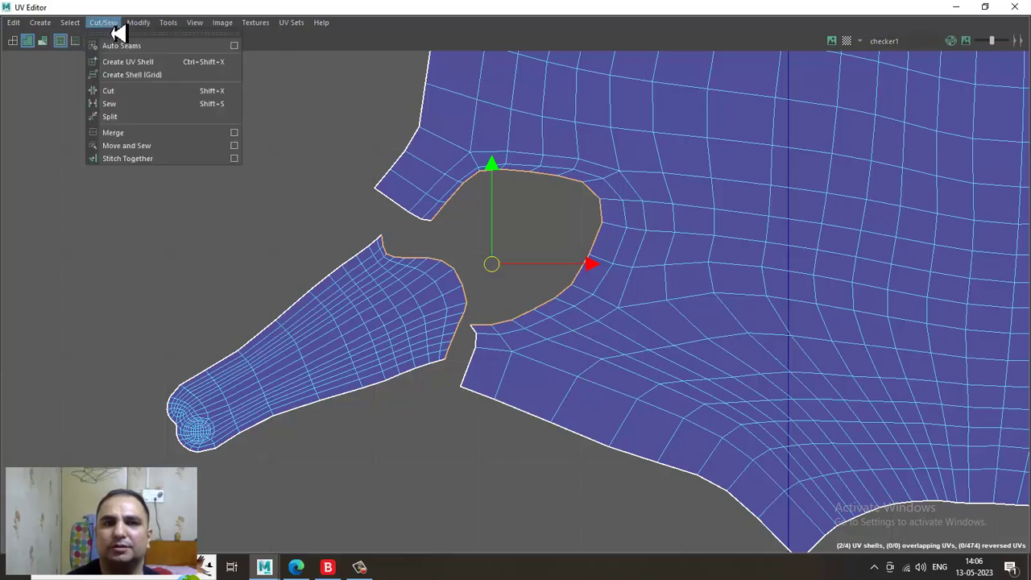
{"action": "left_click", "coordinate": [142, 116]}
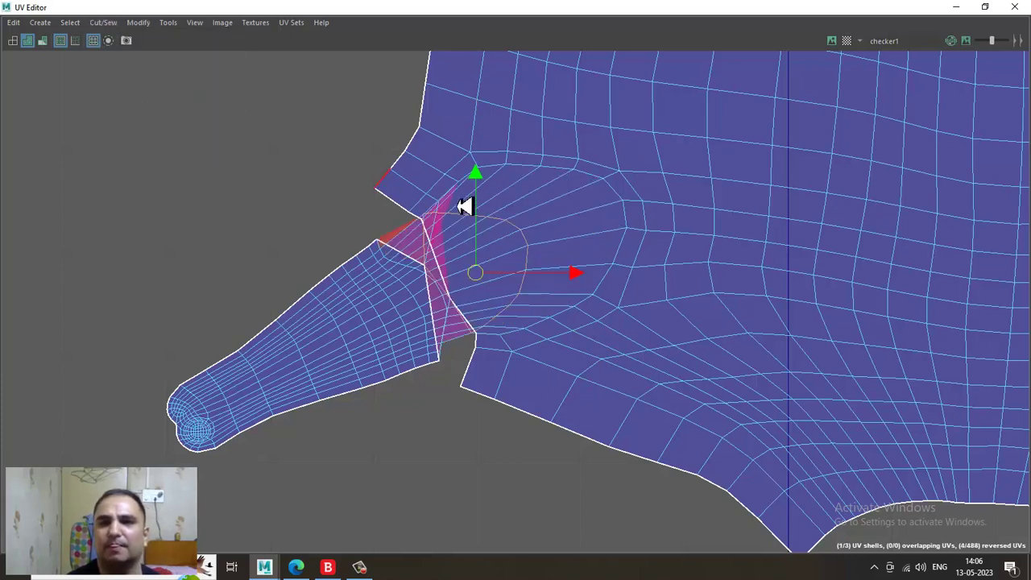
{"action": "key", "text": "ctrl+z"}
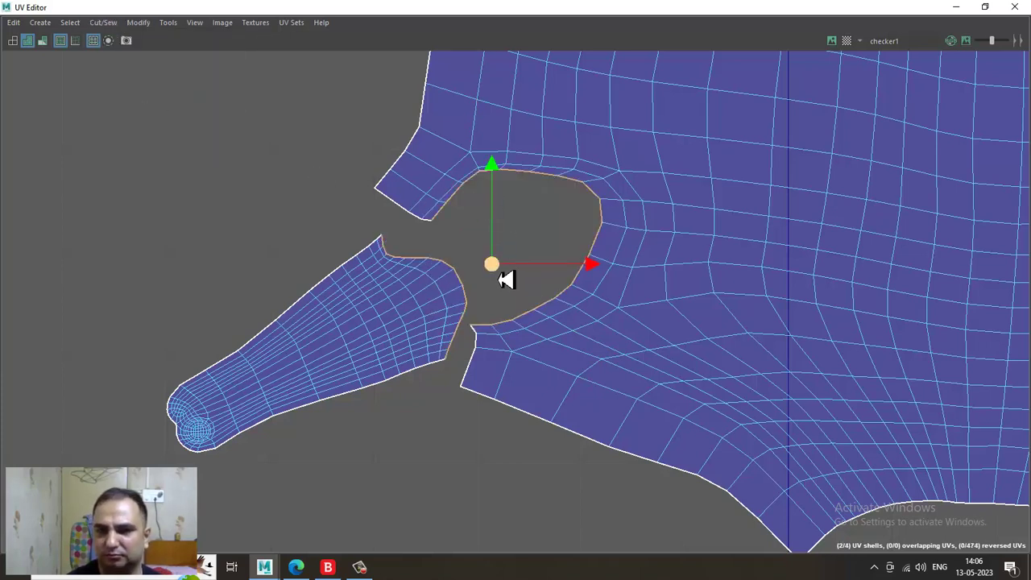
{"action": "left_click", "coordinate": [110, 22]}
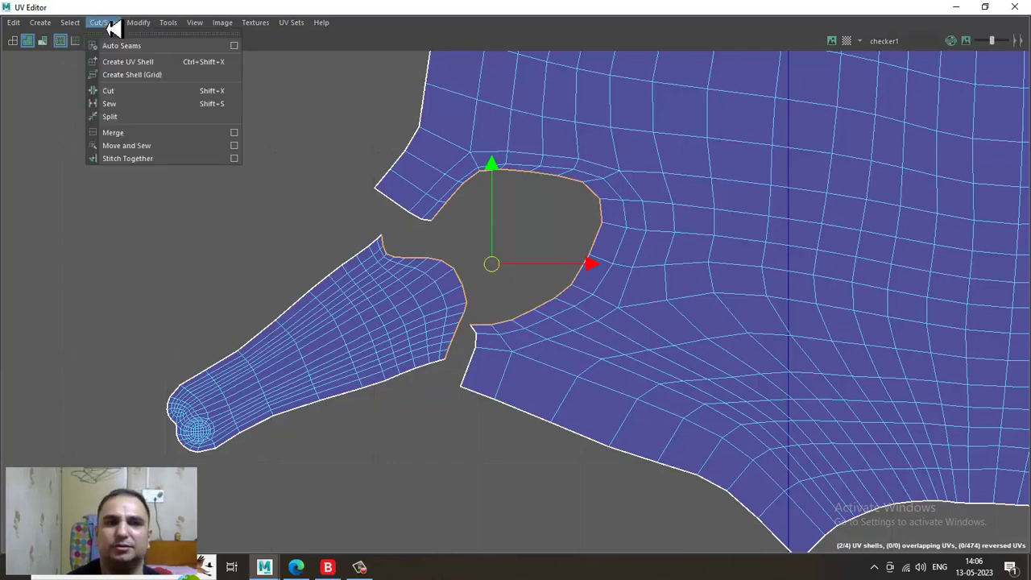
{"action": "left_click", "coordinate": [153, 117]}
- Select the whole body shell with its attached legs and unfold it
{"action": "right_click_drag", "start_coordinate": [774, 385], "coordinate": [519, 97], "text": "alt"}
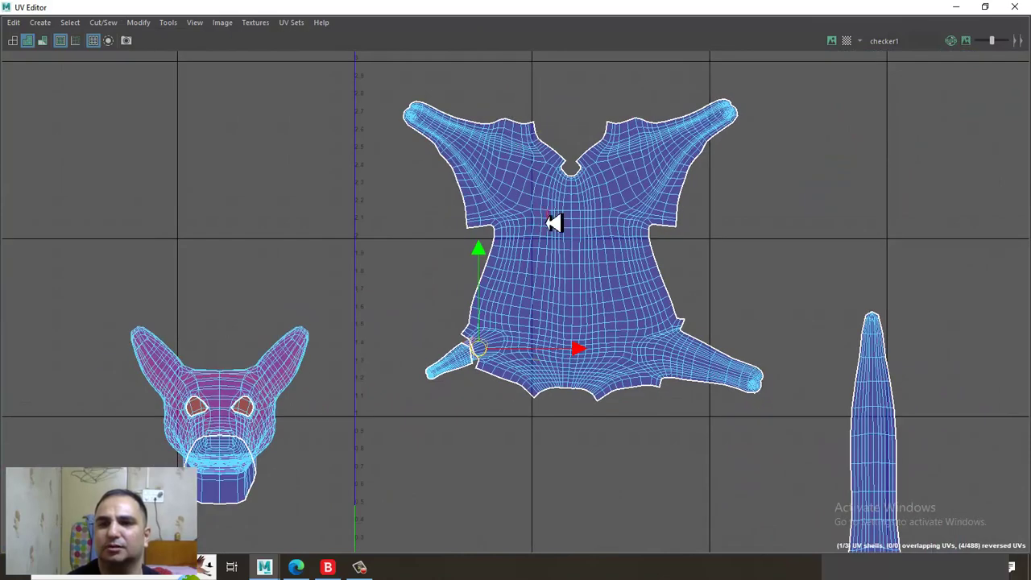
{"action": "right_click_drag", "start_coordinate": [553, 223], "coordinate": [610, 237]}
{"action": "left_click", "coordinate": [609, 237]}
{"action": "left_click", "coordinate": [142, 26]}
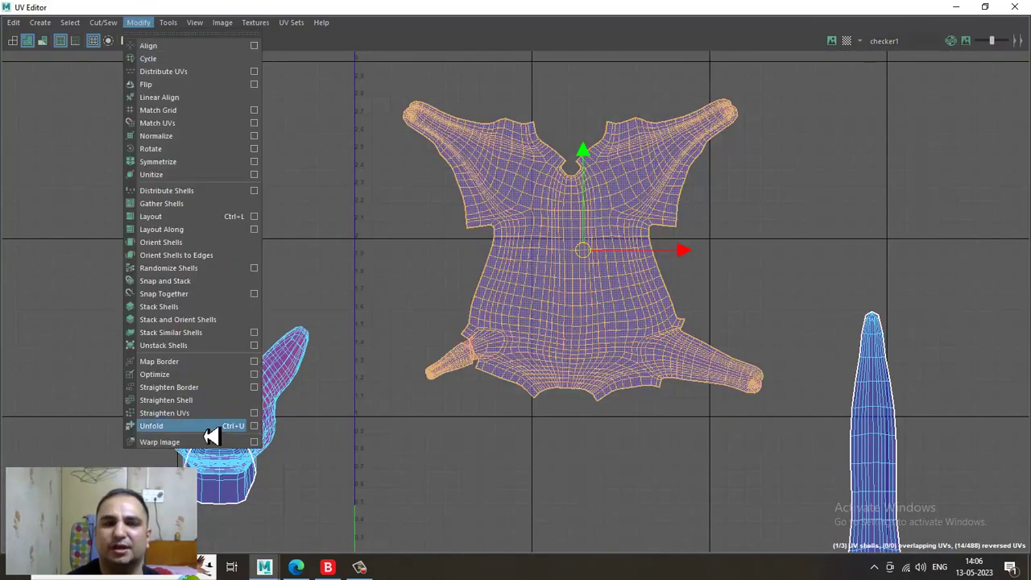
{"action": "left_click", "coordinate": [169, 428]}
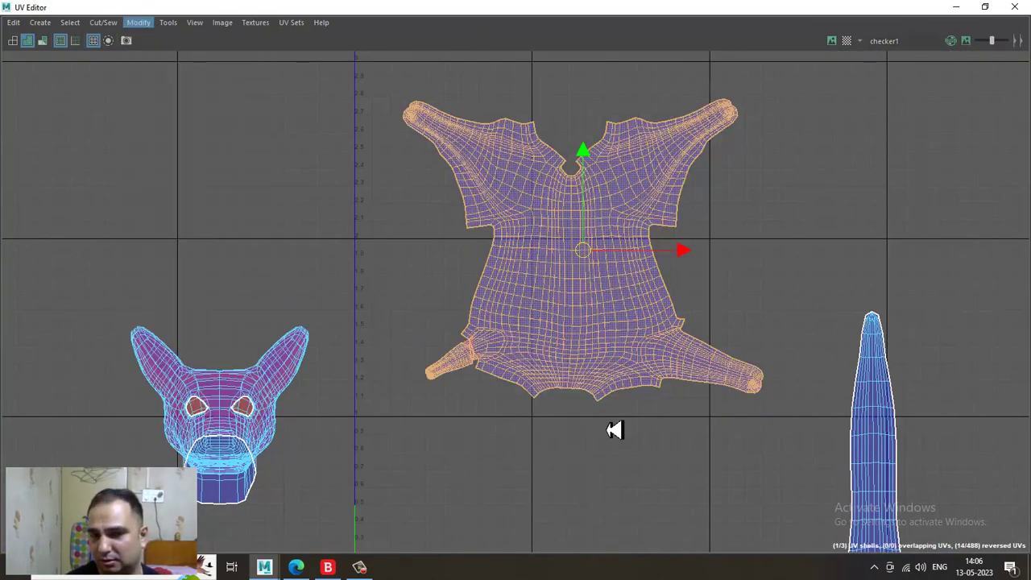
- Undo the unfold and the sewing so the small leg is a separate shell again
{"action": "right_click_drag", "start_coordinate": [619, 352], "coordinate": [665, 434], "text": "alt"}
{"action": "middle_click_drag", "start_coordinate": [628, 365], "coordinate": [634, 322], "text": "alt"}
{"action": "key", "text": "ctrl+z"}
{"action": "key", "text": "ctrl+z"}
{"action": "key", "text": "ctrl+z"}
{"action": "key", "text": "ctrl+z"}
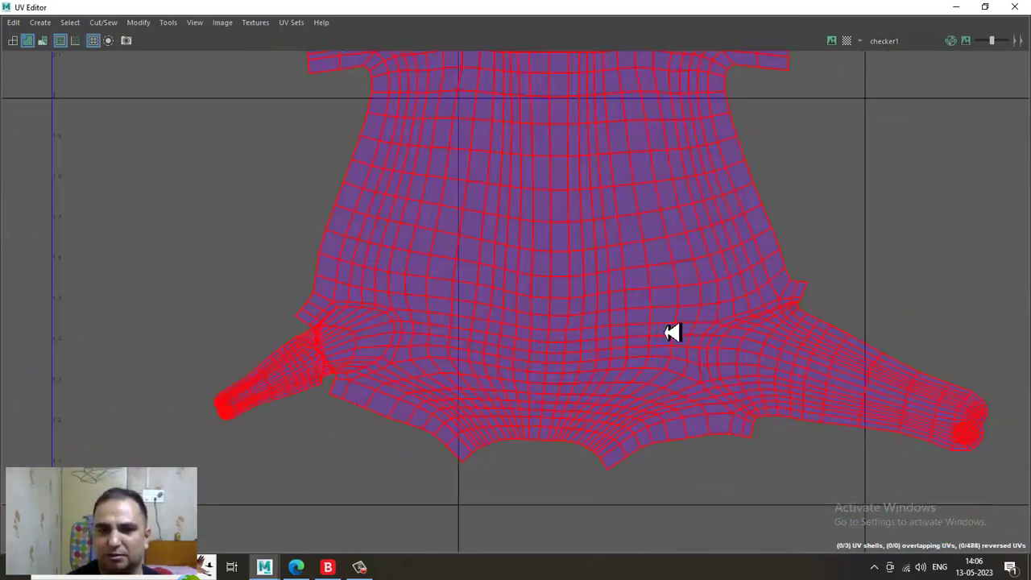
{"action": "right_click_drag", "start_coordinate": [341, 309], "coordinate": [684, 531], "text": "alt"}
{"action": "left_click", "coordinate": [279, 216]}
- Reselect only the border edges shared by the leg's open end and the body gap, try sewing them and undo it
{"action": "middle_click_drag", "start_coordinate": [426, 360], "coordinate": [457, 292], "text": "alt"}
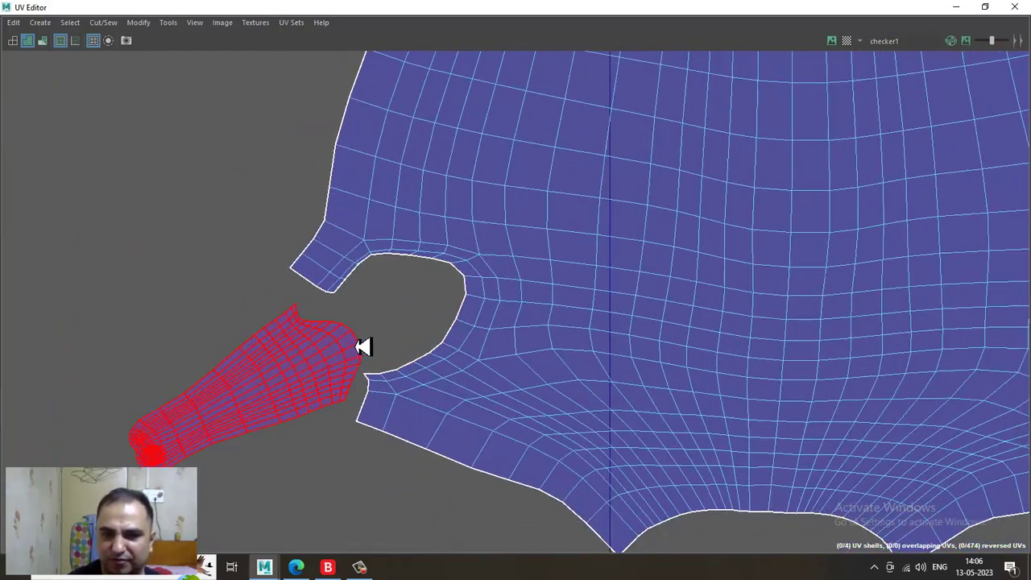
{"action": "right_click_drag", "start_coordinate": [324, 335], "coordinate": [240, 159]}
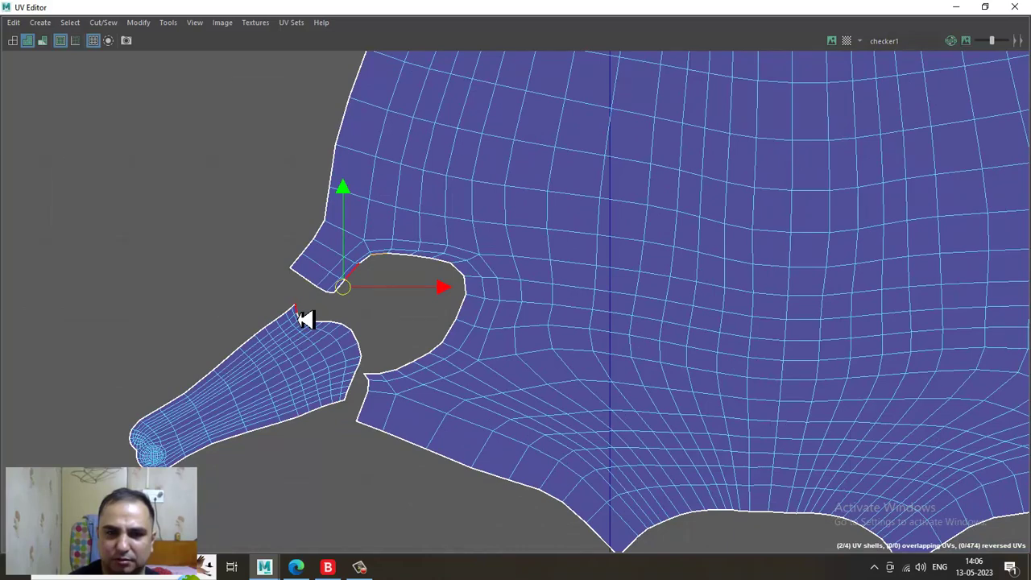
{"action": "left_click", "coordinate": [297, 312]}
{"action": "right_click_drag", "start_coordinate": [366, 293], "coordinate": [642, 457], "text": "alt"}
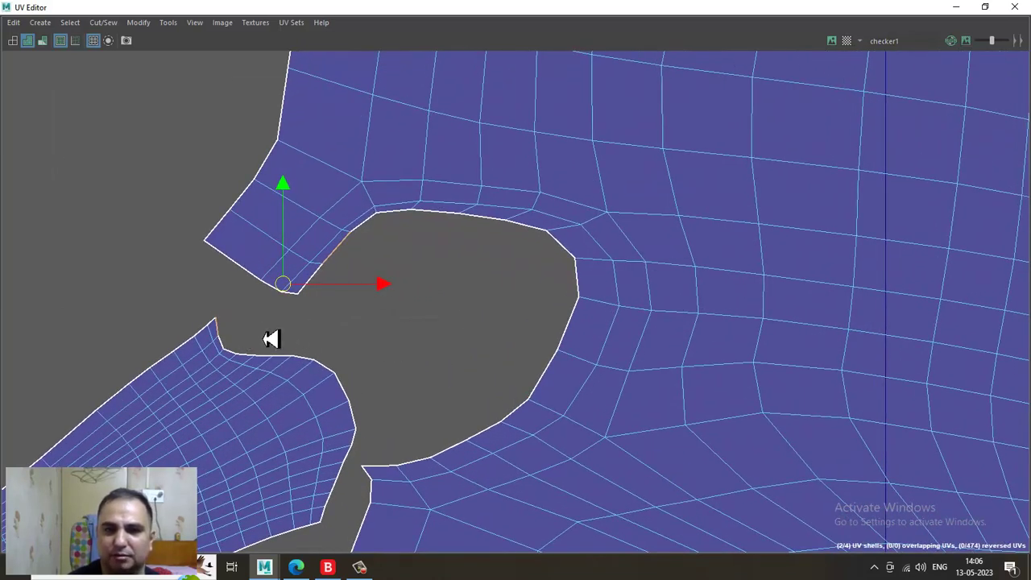
{"action": "double_click", "coordinate": [219, 335]}
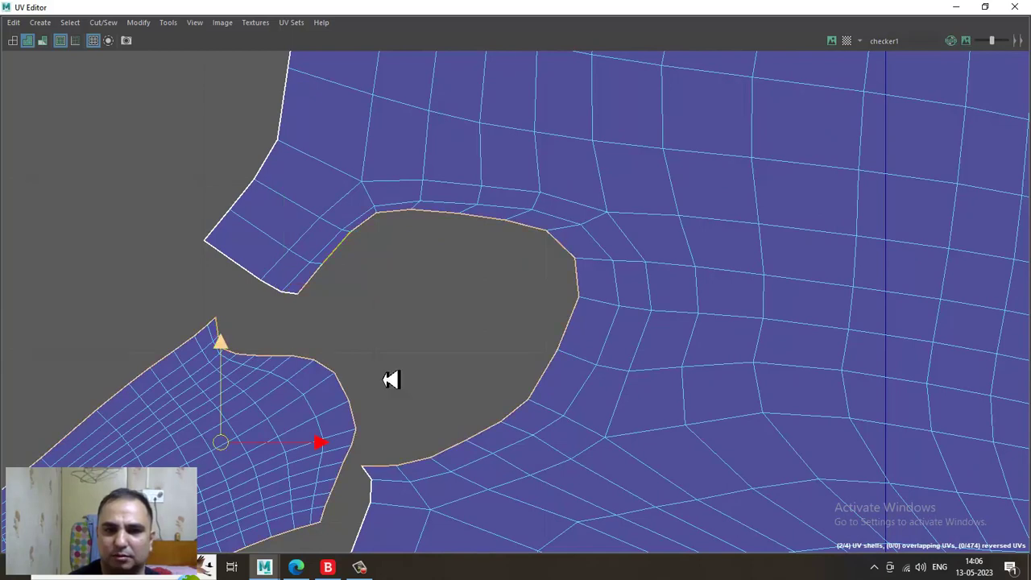
{"action": "middle_click_drag", "start_coordinate": [340, 325], "coordinate": [441, 223], "text": "alt"}
{"action": "left_click_drag", "start_coordinate": [179, 182], "coordinate": [317, 325], "text": "ctrl"}
{"action": "middle_click_drag", "start_coordinate": [351, 316], "coordinate": [536, 156], "text": "alt"}
{"action": "left_click_drag", "start_coordinate": [62, 157], "coordinate": [375, 541], "text": "ctrl"}
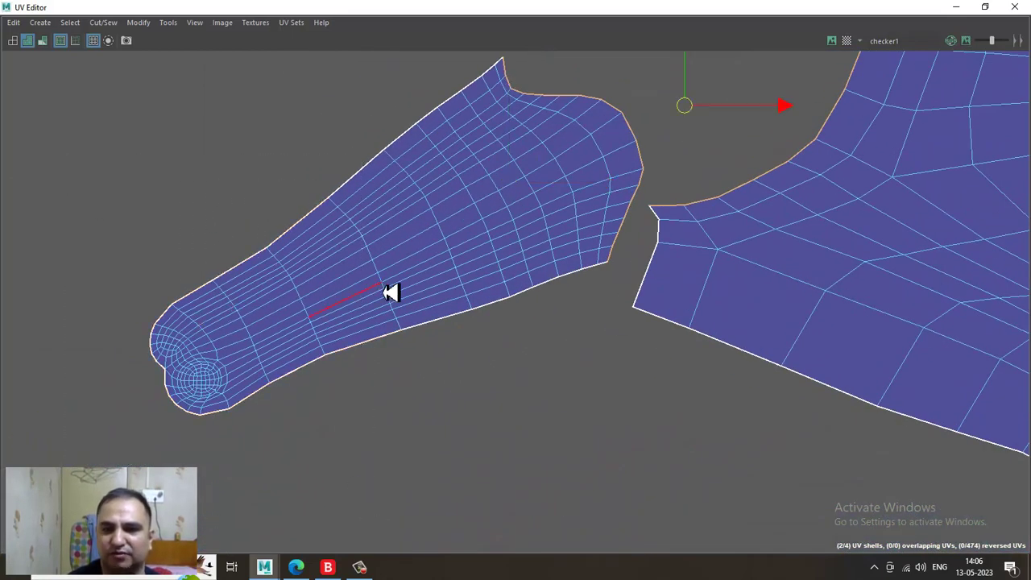
{"action": "middle_click_drag", "start_coordinate": [549, 284], "coordinate": [212, 458], "text": "alt"}
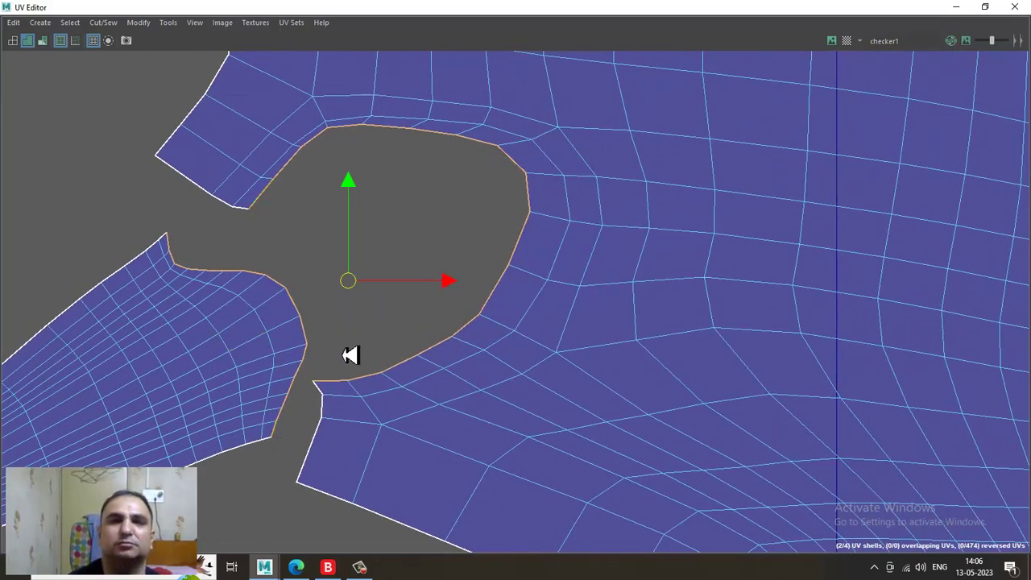
{"action": "left_click", "coordinate": [103, 23]}
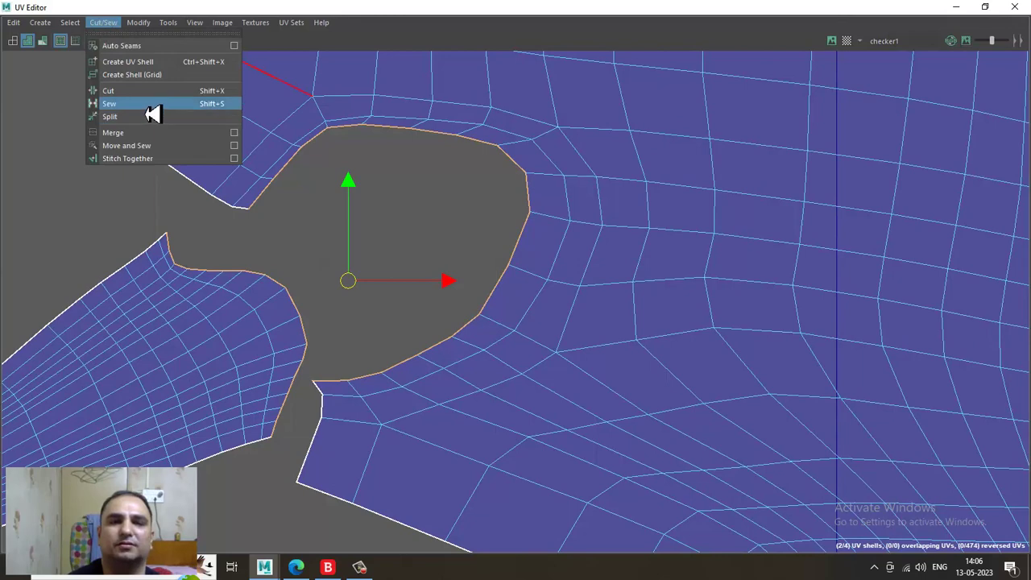
{"action": "left_click", "coordinate": [110, 103]}
{"action": "key", "text": "ctrl+z"}
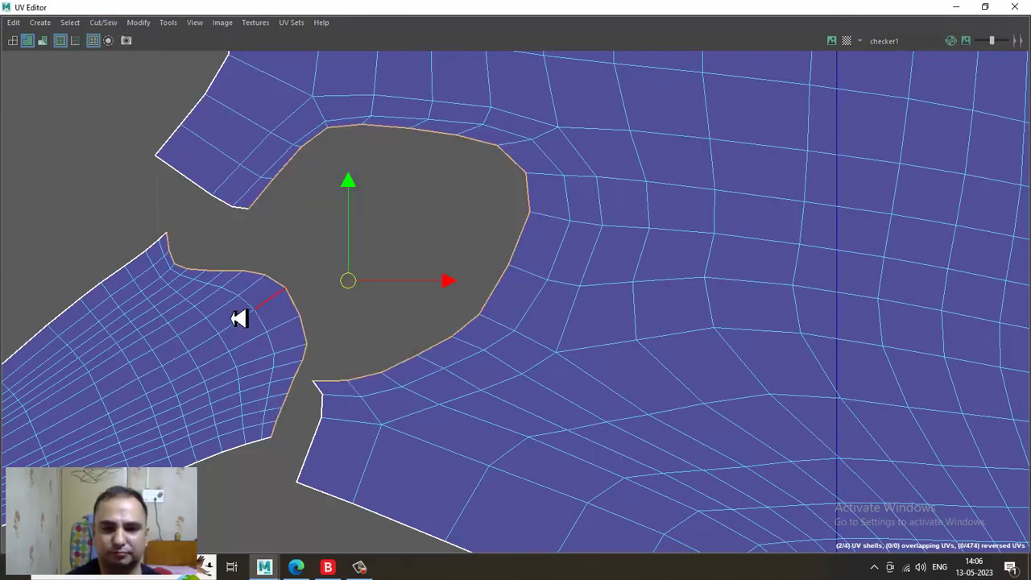
- Select the small leg shell and move it inside the body's left leg gap so its open end nearly meets the gap's edge
{"action": "right_click_drag", "start_coordinate": [224, 308], "coordinate": [71, 194]}
{"action": "left_click", "coordinate": [207, 404]}
{"action": "left_click_drag", "start_coordinate": [67, 419], "coordinate": [184, 404]}
{"action": "key", "text": "ctrl+z"}
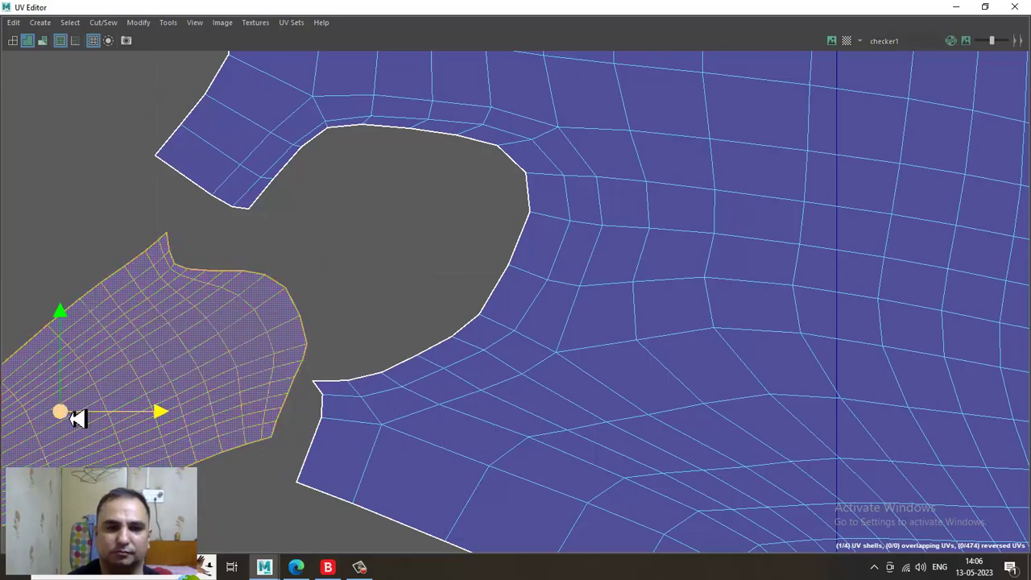
{"action": "left_click_drag", "start_coordinate": [65, 416], "coordinate": [247, 313]}
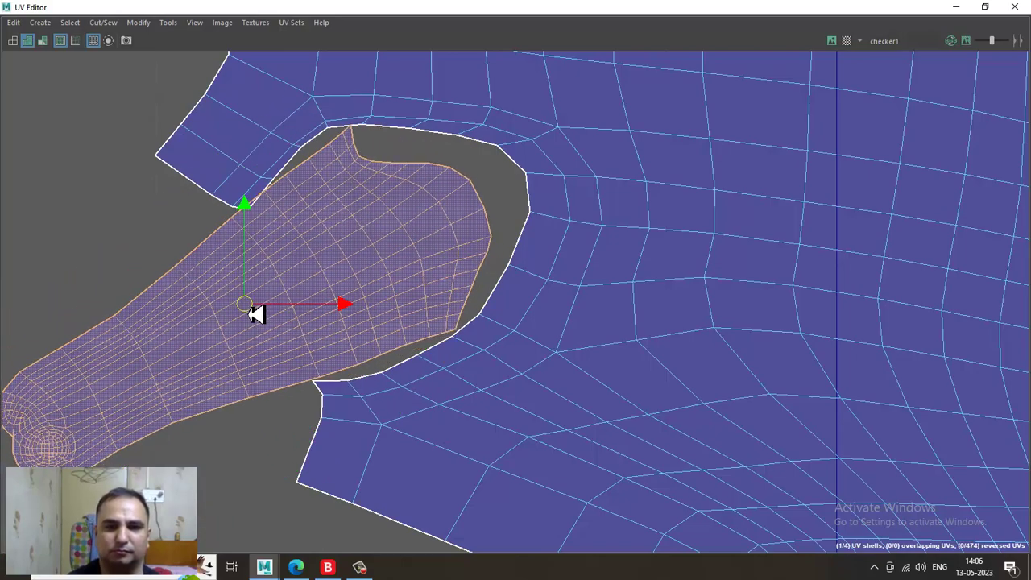
- Select the border edge loop of the body's left leg gap and sew the inserted leg shell to it
{"action": "right_click_drag", "start_coordinate": [332, 237], "coordinate": [333, 193]}
{"action": "double_click", "coordinate": [315, 137]}
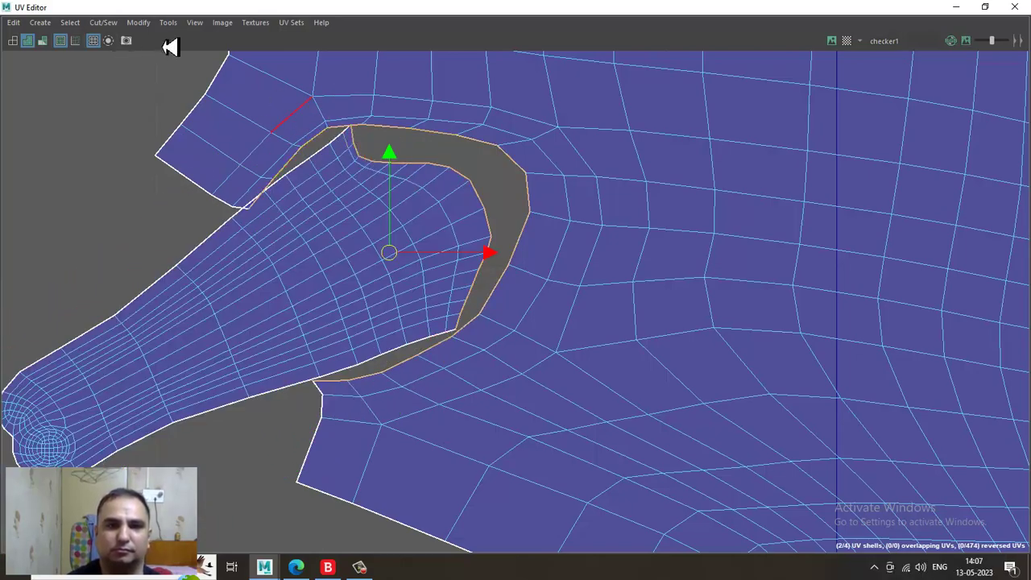
{"action": "left_click", "coordinate": [103, 22]}
{"action": "left_click", "coordinate": [133, 103]}
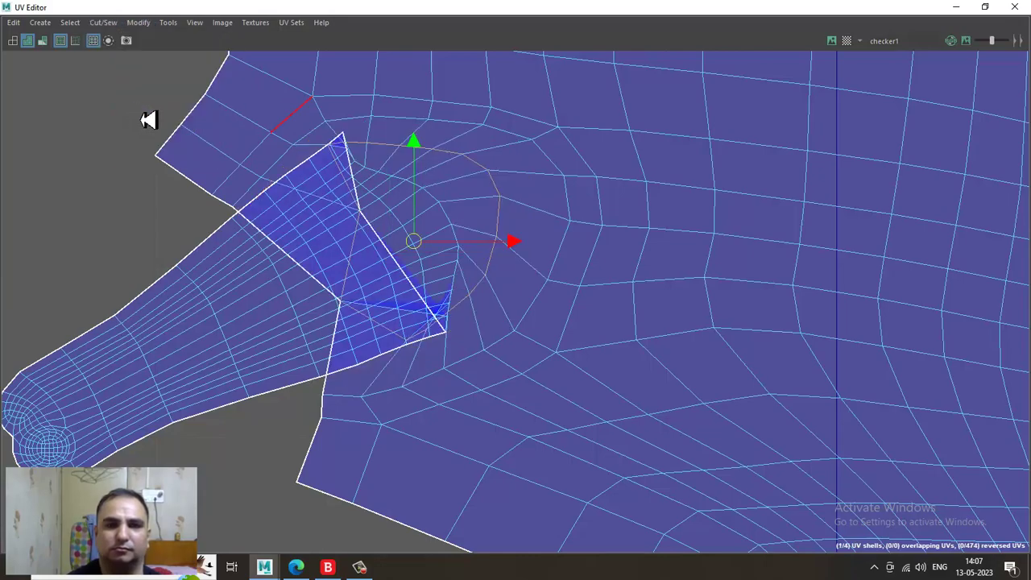
- Select the complete body shell including the newly sewn left leg and unfold it
{"action": "scroll", "coordinate": [687, 322], "scroll_direction": "down", "scroll_amount": 9}
{"action": "middle_click_drag", "start_coordinate": [676, 208], "coordinate": [329, 269], "text": "alt"}
{"action": "scroll", "coordinate": [329, 269], "scroll_direction": "down", "scroll_amount": 5}
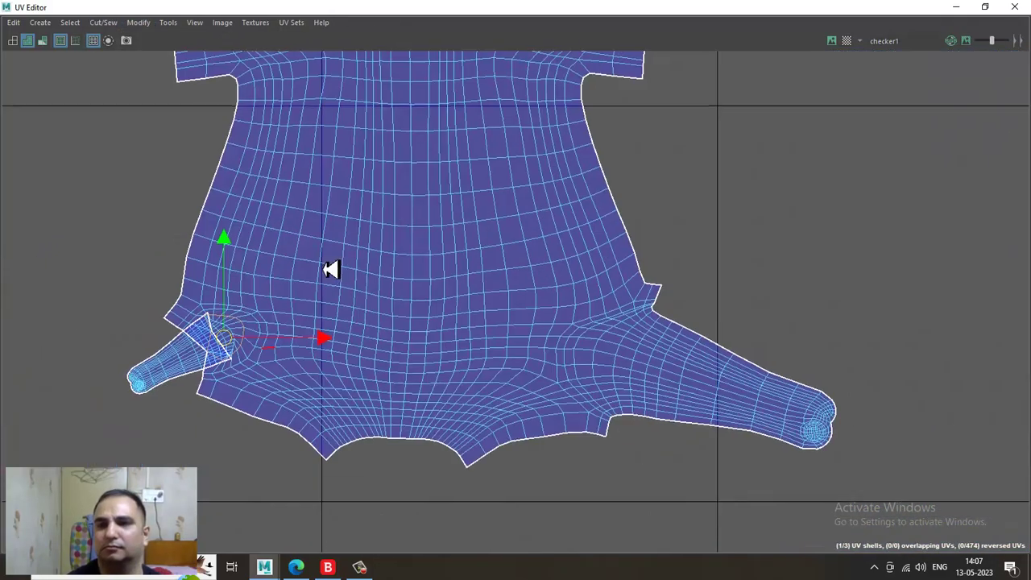
{"action": "middle_click_drag", "start_coordinate": [304, 73], "coordinate": [427, 93], "text": "alt"}
{"action": "scroll", "coordinate": [556, 253], "scroll_direction": "down", "scroll_amount": 3}
{"action": "right_click_drag", "start_coordinate": [508, 192], "coordinate": [429, 143]}
{"action": "left_click", "coordinate": [428, 143]}
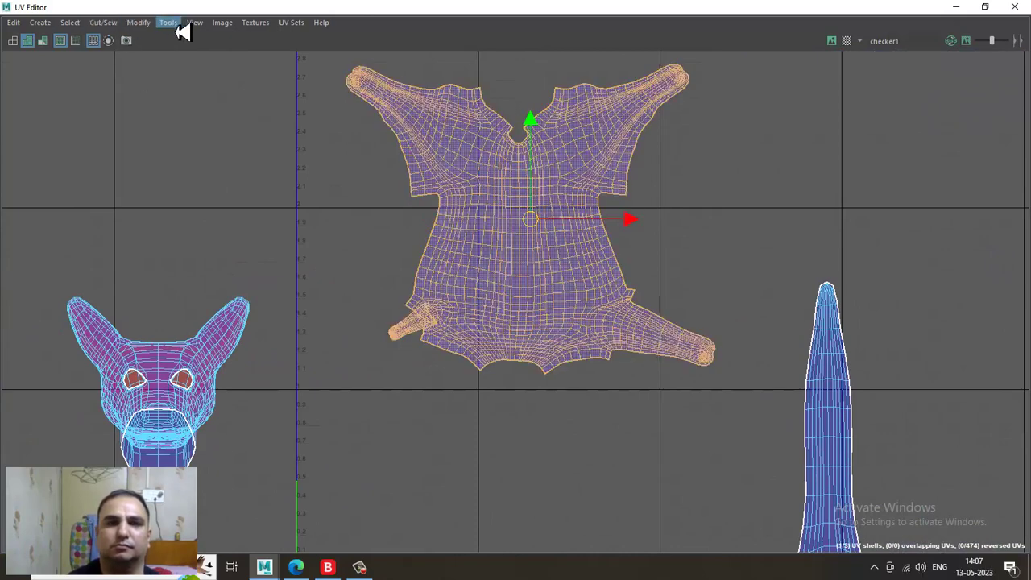
{"action": "left_click", "coordinate": [142, 23]}
{"action": "left_click", "coordinate": [177, 426]}
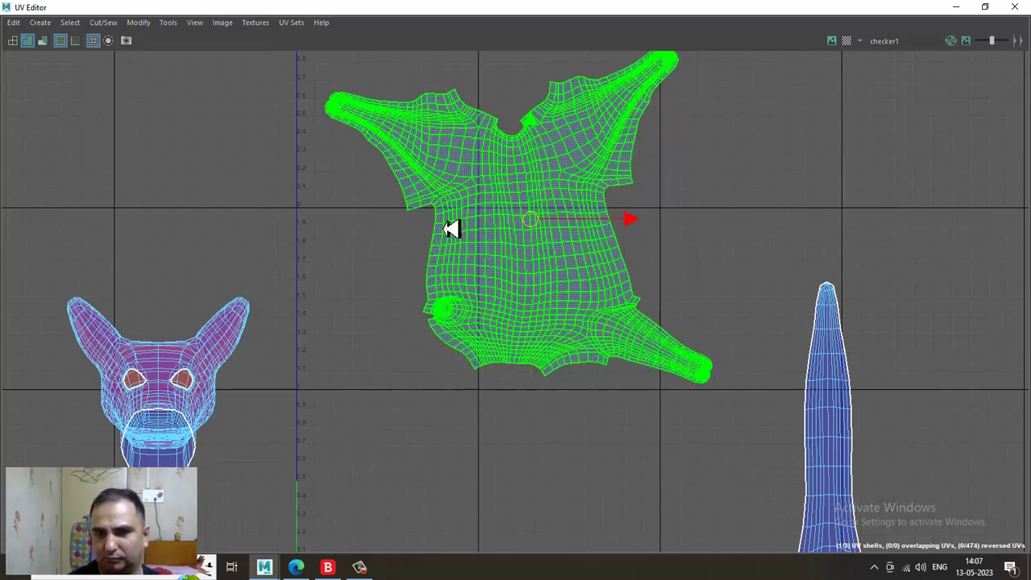
- Select only the UVs around the collapsed left leg and unfold them
{"action": "right_click_drag", "start_coordinate": [452, 229], "coordinate": [666, 427], "text": "alt"}
{"action": "middle_click_drag", "start_coordinate": [566, 372], "coordinate": [541, 236], "text": "alt"}
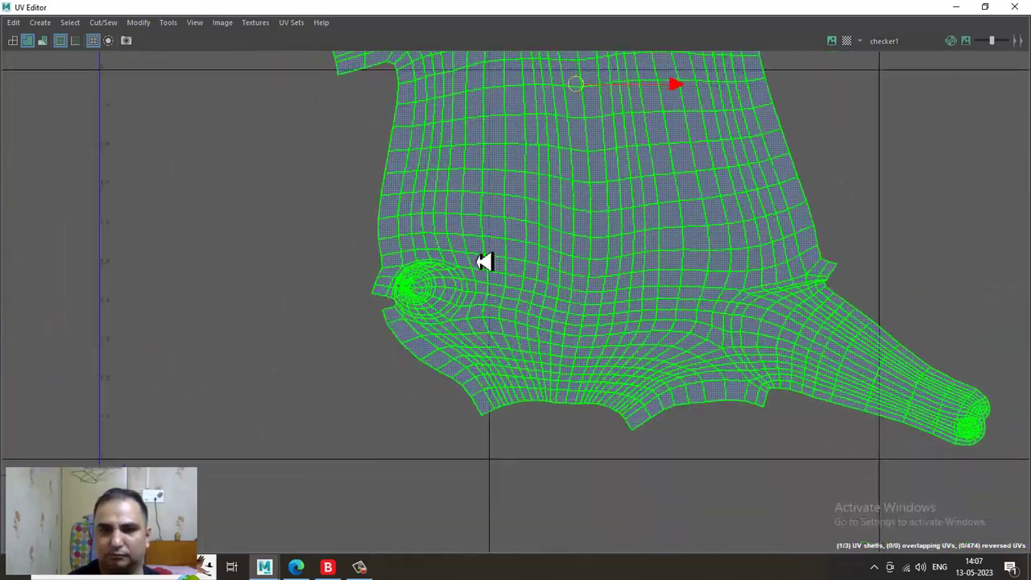
{"action": "right_click_drag", "start_coordinate": [456, 236], "coordinate": [555, 238]}
{"action": "left_click_drag", "start_coordinate": [376, 229], "coordinate": [505, 339]}
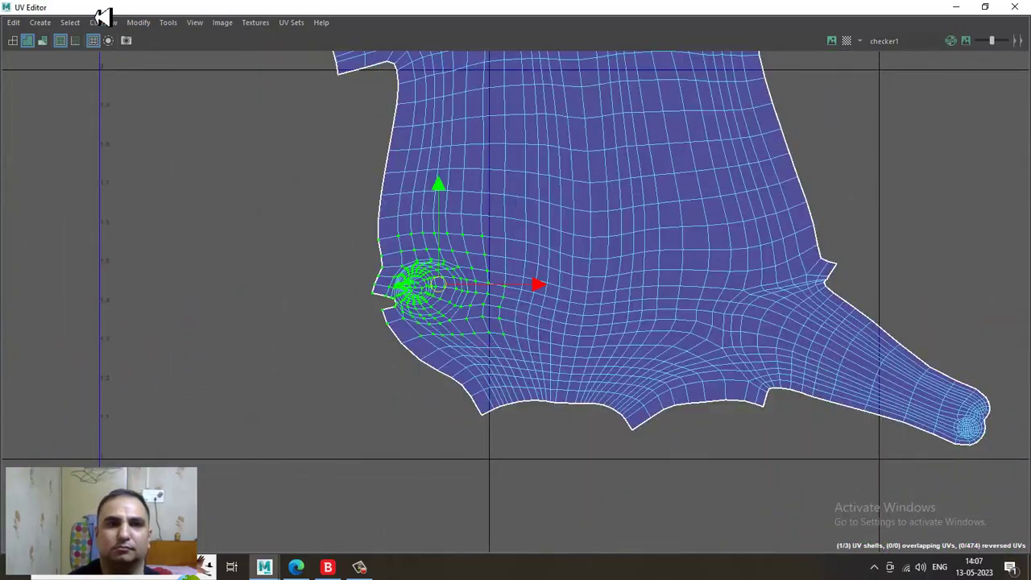
{"action": "left_click", "coordinate": [135, 25]}
{"action": "left_click", "coordinate": [178, 427]}
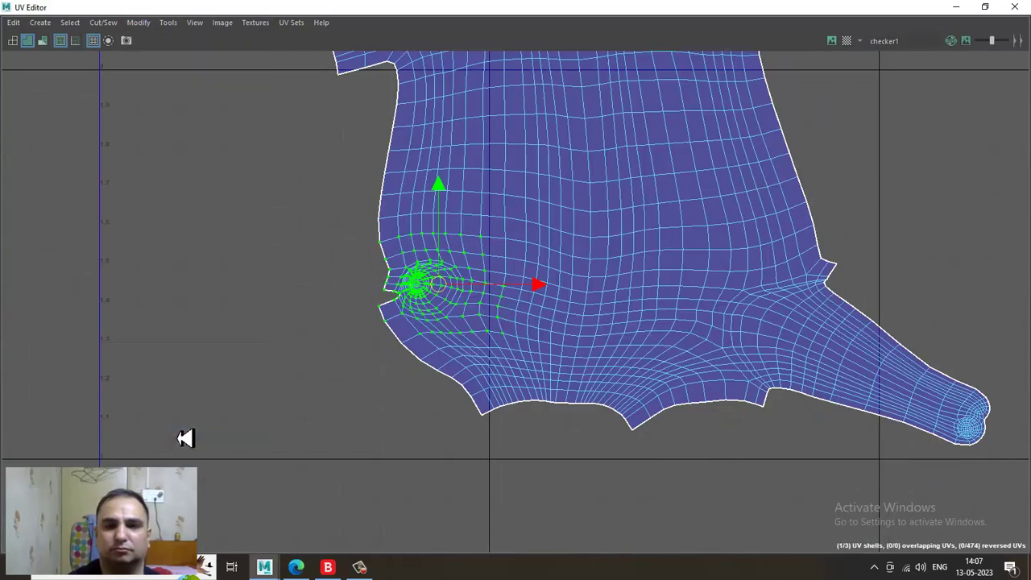
- Undo both unfolds and the sewing, back to the separate leg shell lying inside the gap
{"action": "right_click_drag", "start_coordinate": [462, 237], "coordinate": [785, 482], "text": "alt"}
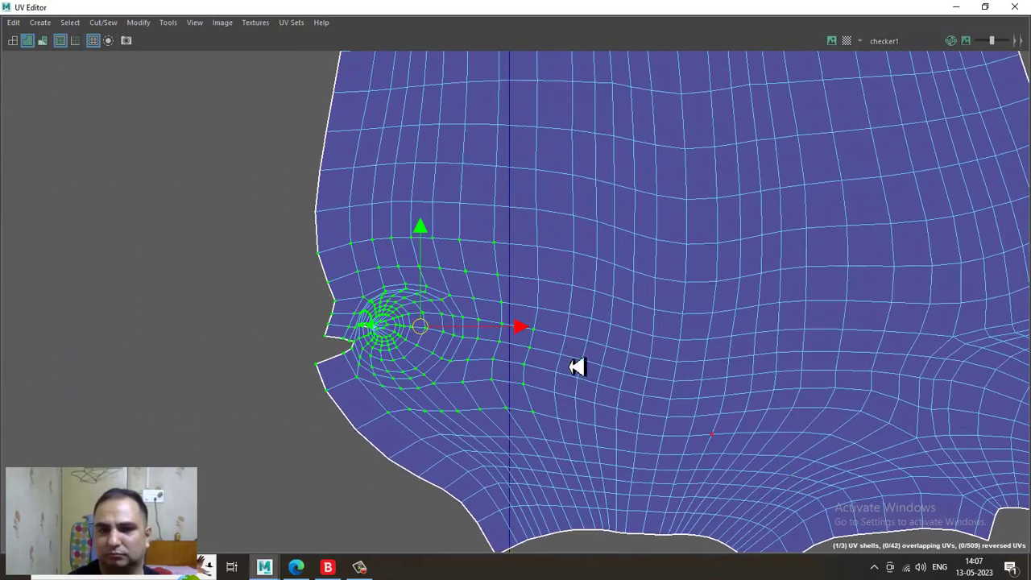
{"action": "key", "text": "g"}
{"action": "key", "text": "ctrl+z"}
{"action": "key", "text": "ctrl+z"}
{"action": "key", "text": "ctrl+z"}
{"action": "key", "text": "ctrl+z"}
{"action": "key", "text": "ctrl+z"}
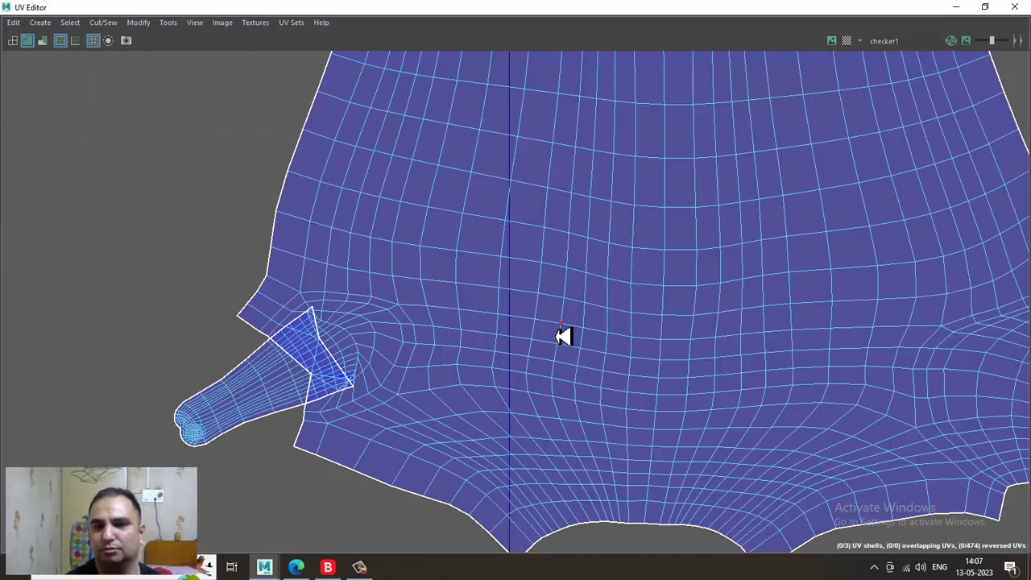
{"action": "key", "text": "ctrl+z"}
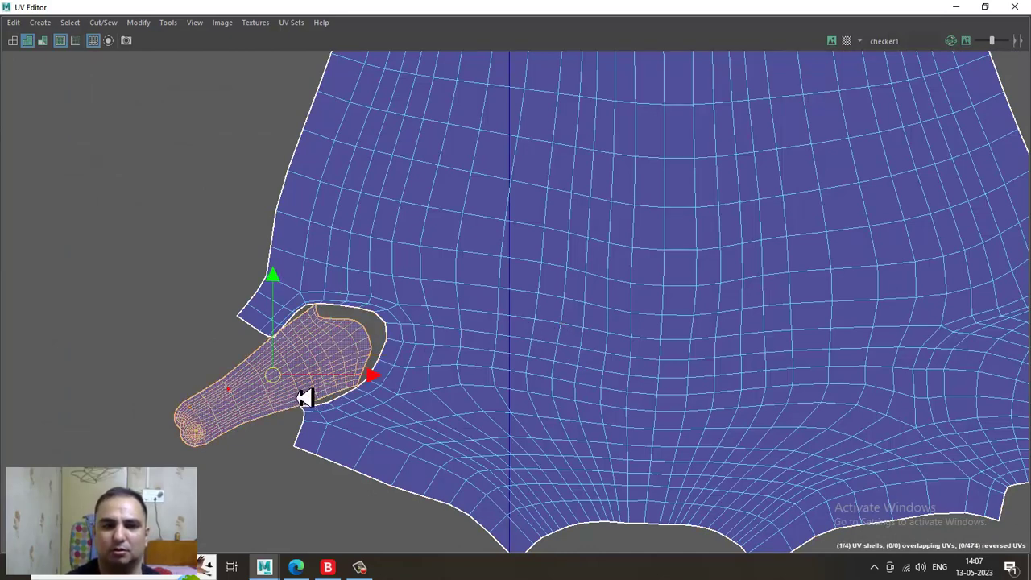
- Move the small leg shell back out of the body's gap and minimise the UV Editor to show the 3D model
{"action": "left_click_drag", "start_coordinate": [282, 384], "coordinate": [144, 427]}
{"action": "left_click", "coordinate": [955, 7]}
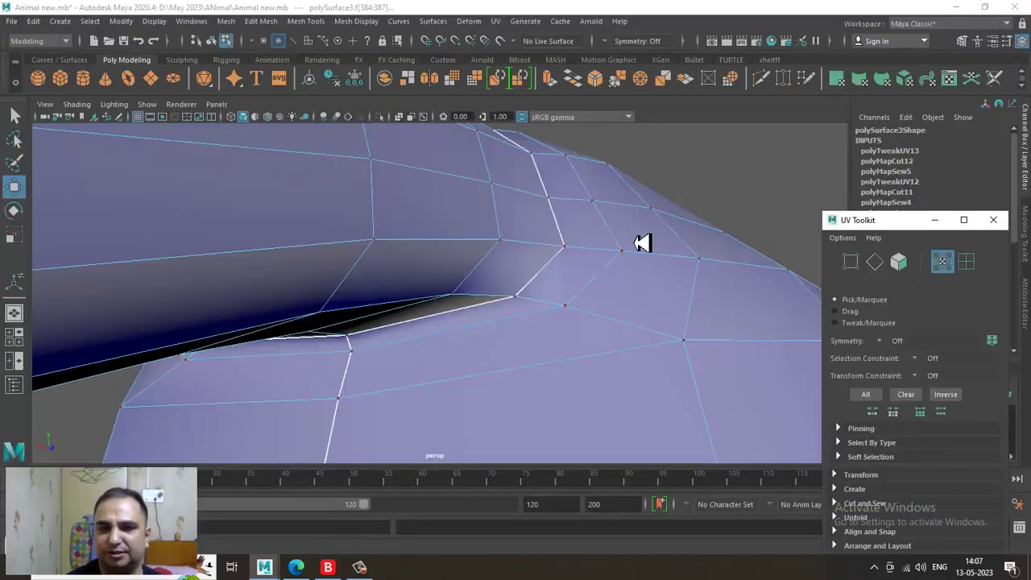
- Examine the seams around the dog's front and hind legs on the 3D model
{"action": "right_click_drag", "start_coordinate": [491, 322], "coordinate": [376, 68], "text": "alt"}
{"action": "left_click_drag", "start_coordinate": [632, 365], "coordinate": [394, 375], "text": "alt"}
{"action": "middle_click_drag", "start_coordinate": [393, 375], "coordinate": [410, 256], "text": "alt"}
{"action": "right_click_drag", "start_coordinate": [410, 255], "coordinate": [545, 416], "text": "alt"}
{"action": "left_click_drag", "start_coordinate": [322, 271], "coordinate": [354, 276], "text": "alt"}
{"action": "middle_click_drag", "start_coordinate": [467, 221], "coordinate": [387, 273], "text": "alt"}
{"action": "left_click_drag", "start_coordinate": [387, 274], "coordinate": [407, 266], "text": "alt"}
{"action": "left_click_drag", "start_coordinate": [448, 296], "coordinate": [430, 209], "text": "alt"}
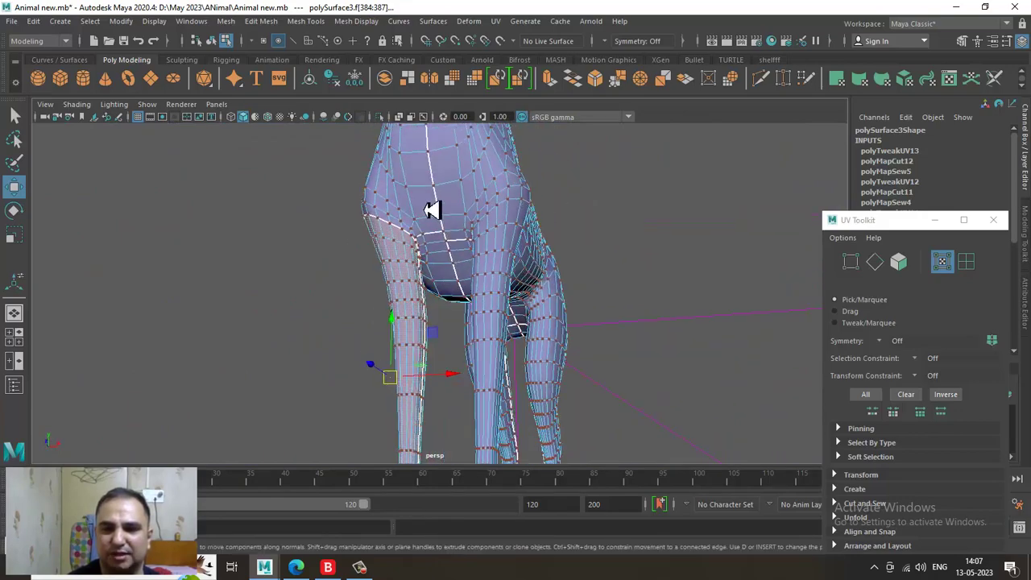
{"action": "right_click_drag", "start_coordinate": [430, 209], "coordinate": [508, 301], "text": "alt"}
{"action": "left_click_drag", "start_coordinate": [508, 301], "coordinate": [486, 250], "text": "alt"}
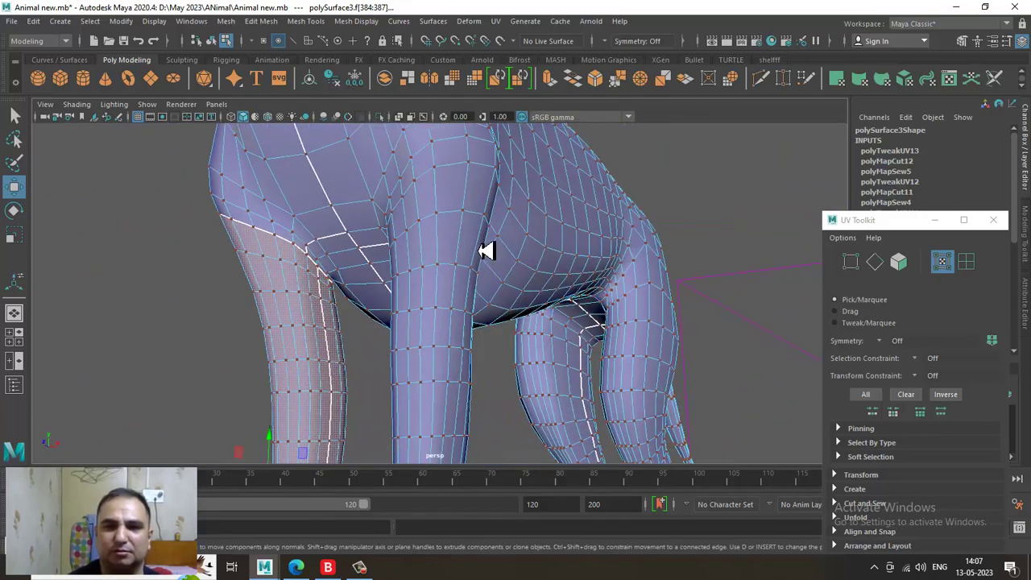
{"action": "left_click_drag", "start_coordinate": [355, 218], "coordinate": [427, 190], "text": "alt"}
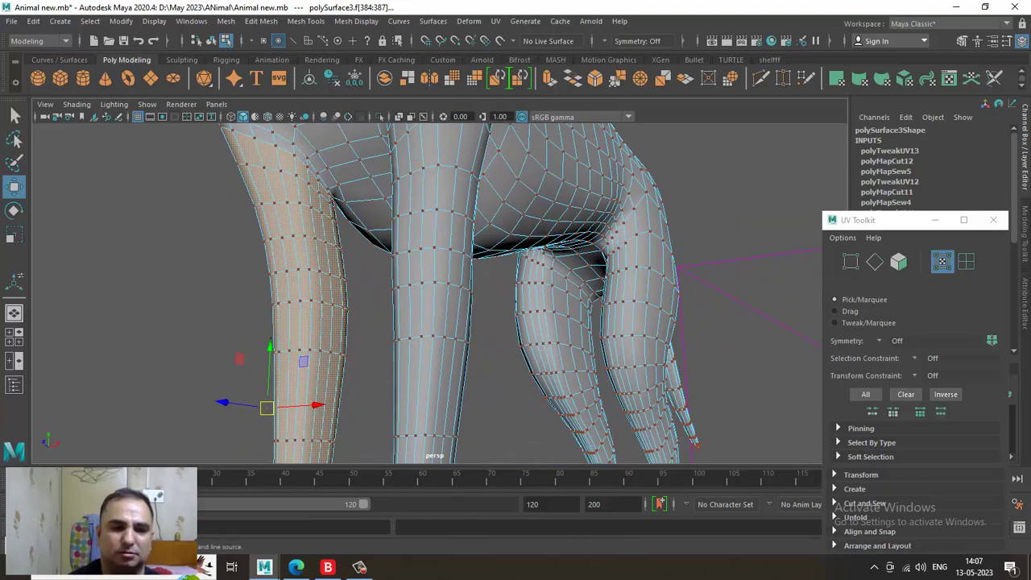
- Reopen the UV Editor, switch to edge selection and select the border edges of the separate small leg shell
{"action": "left_click", "coordinate": [80, 544]}
{"action": "right_click", "coordinate": [432, 198]}
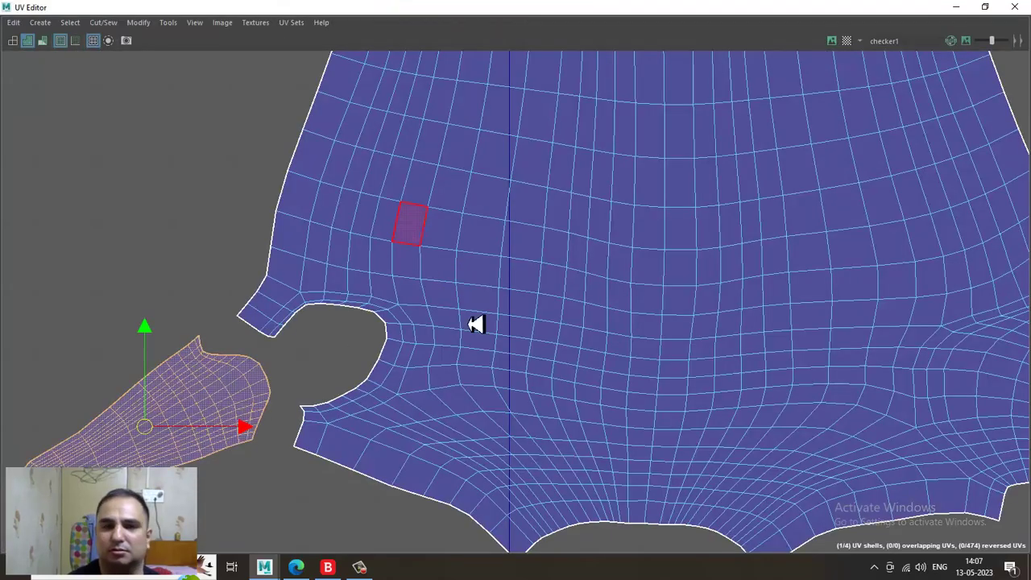
{"action": "right_click_drag", "start_coordinate": [516, 409], "coordinate": [390, 218], "text": "alt"}
{"action": "right_click_drag", "start_coordinate": [568, 369], "coordinate": [550, 334], "text": "alt"}
{"action": "middle_click_drag", "start_coordinate": [536, 310], "coordinate": [512, 225], "text": "alt"}
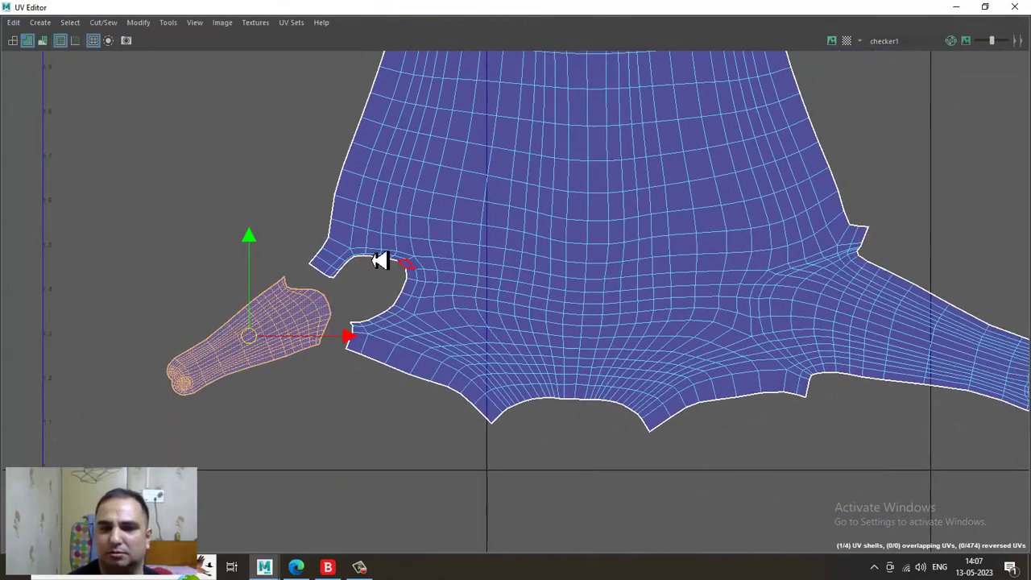
{"action": "right_click_drag", "start_coordinate": [375, 248], "coordinate": [531, 391], "text": "alt"}
{"action": "right_click_drag", "start_coordinate": [383, 224], "coordinate": [382, 43]}
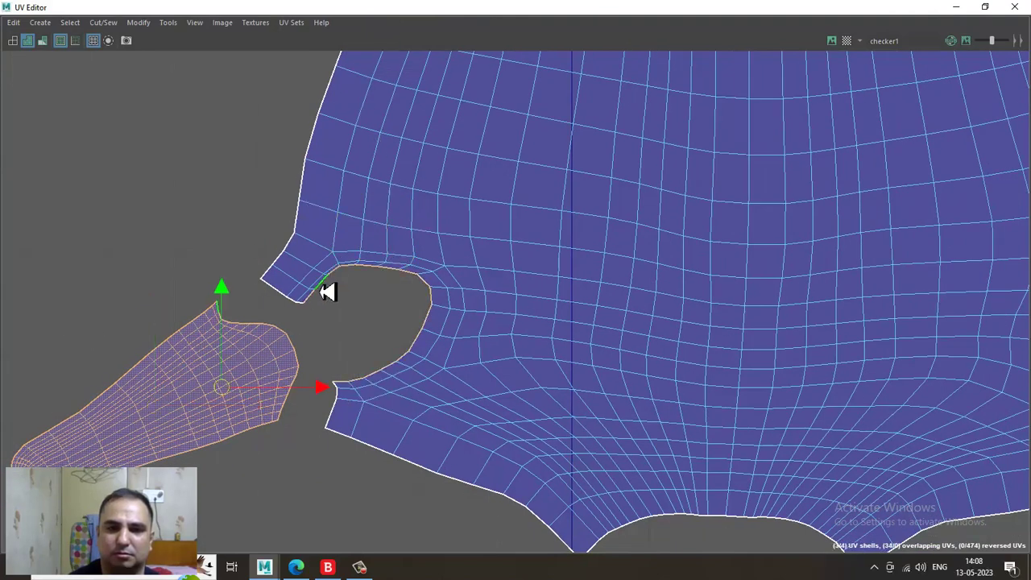
{"action": "left_click", "coordinate": [327, 312]}
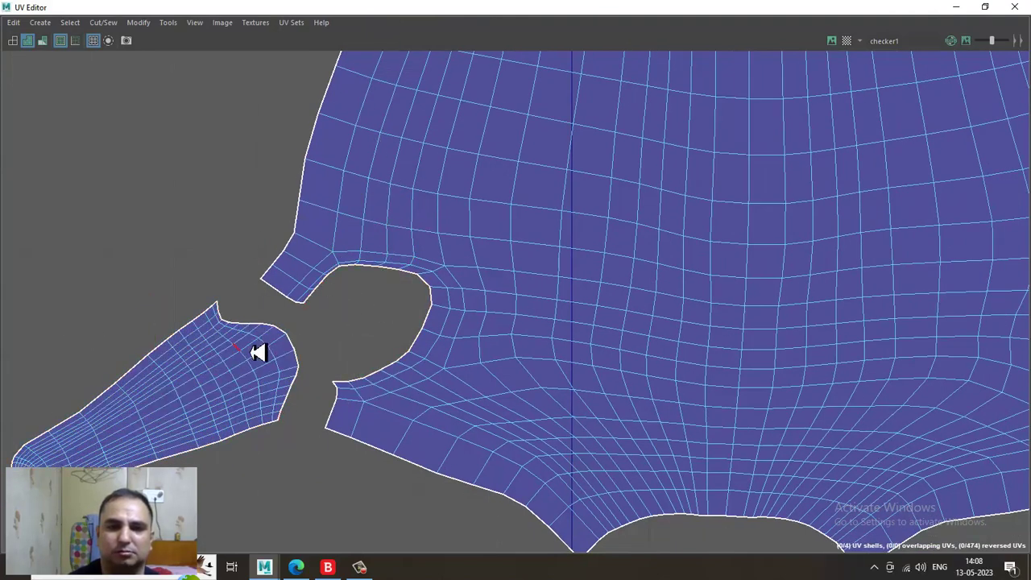
{"action": "double_click", "coordinate": [222, 320]}
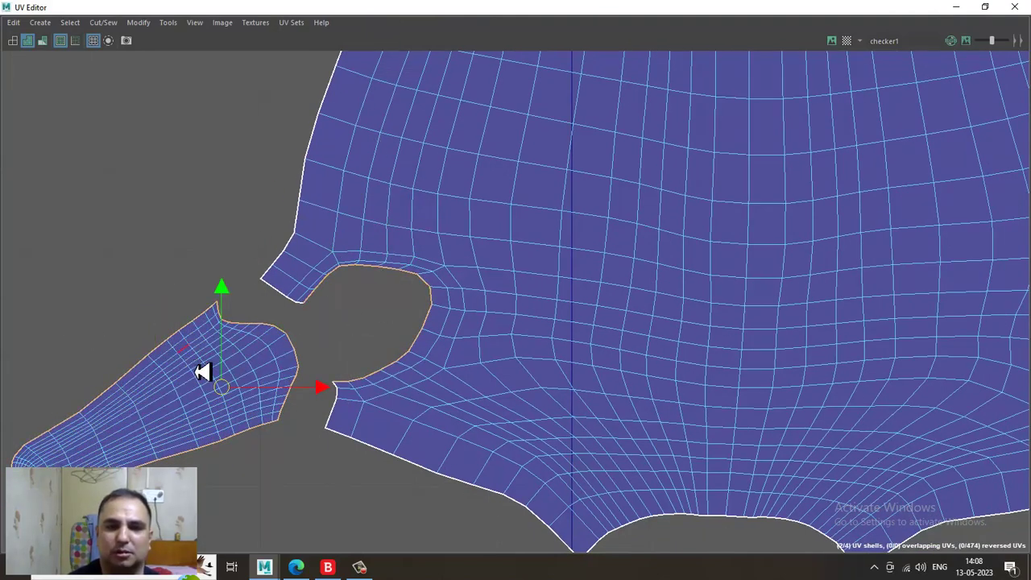
- Deselect the leg shell's outer side edges and sew the remaining edges shared with the body's gap
{"action": "left_click_drag", "start_coordinate": [39, 310], "coordinate": [234, 538], "text": "ctrl"}
{"action": "middle_click_drag", "start_coordinate": [214, 351], "coordinate": [282, 306], "text": "alt"}
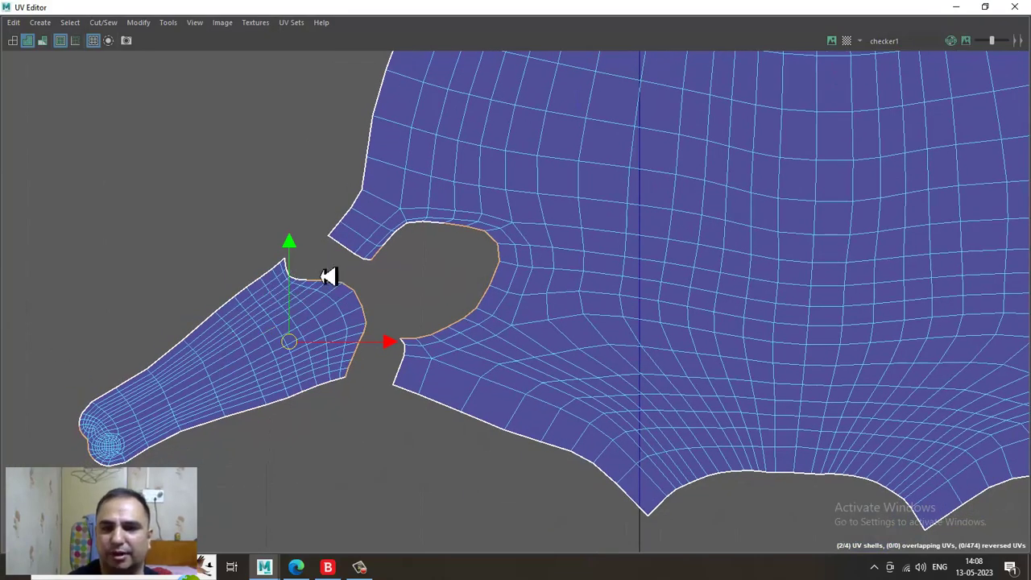
{"action": "right_click_drag", "start_coordinate": [315, 278], "coordinate": [676, 541], "text": "alt"}
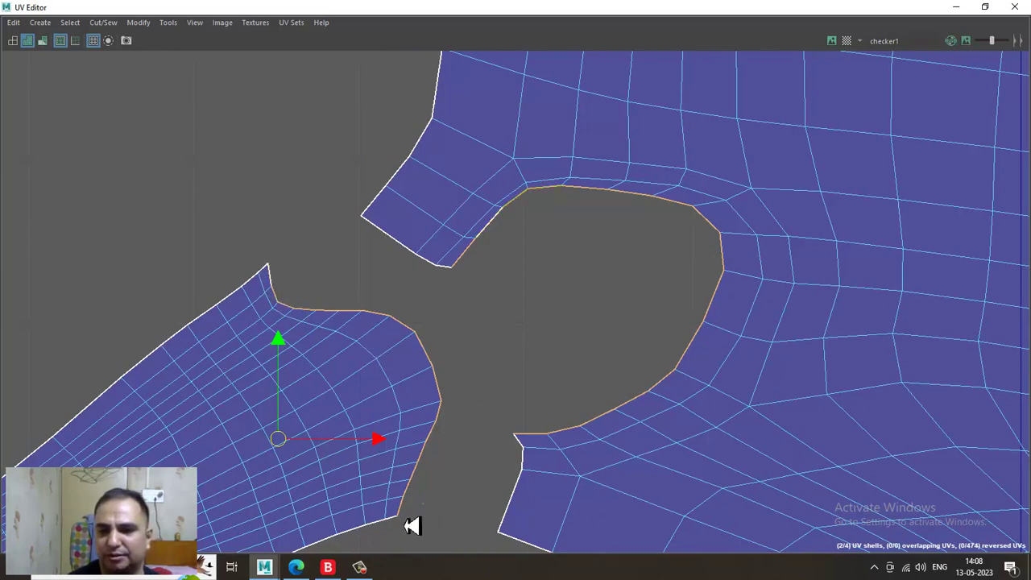
{"action": "left_click", "coordinate": [134, 25]}
{"action": "left_click", "coordinate": [148, 115]}
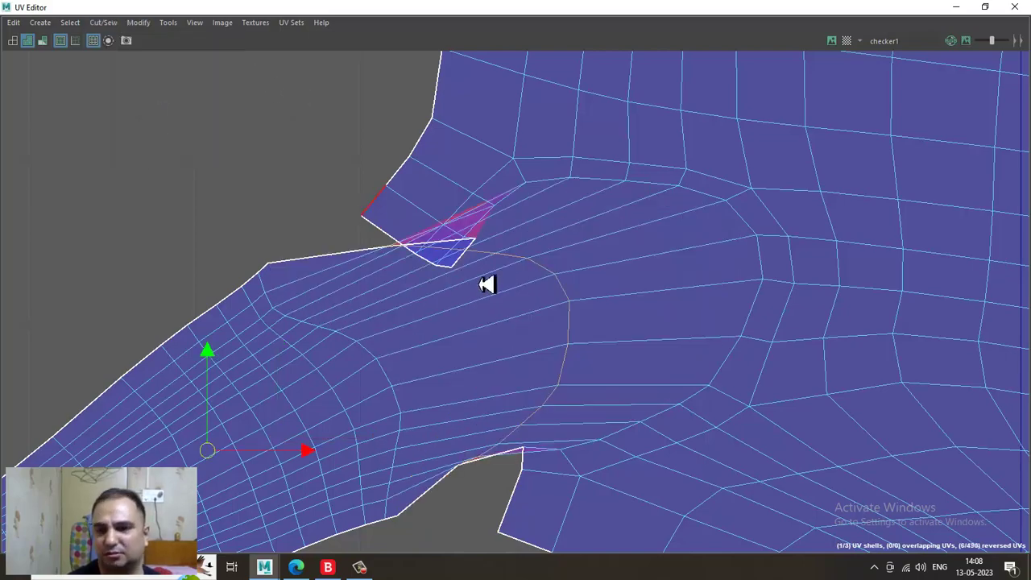
- Select the UVs around the newly attached leg and relax them with the Smooth tool's Unfold option
{"action": "scroll", "coordinate": [469, 142], "scroll_direction": "down", "scroll_amount": 10}
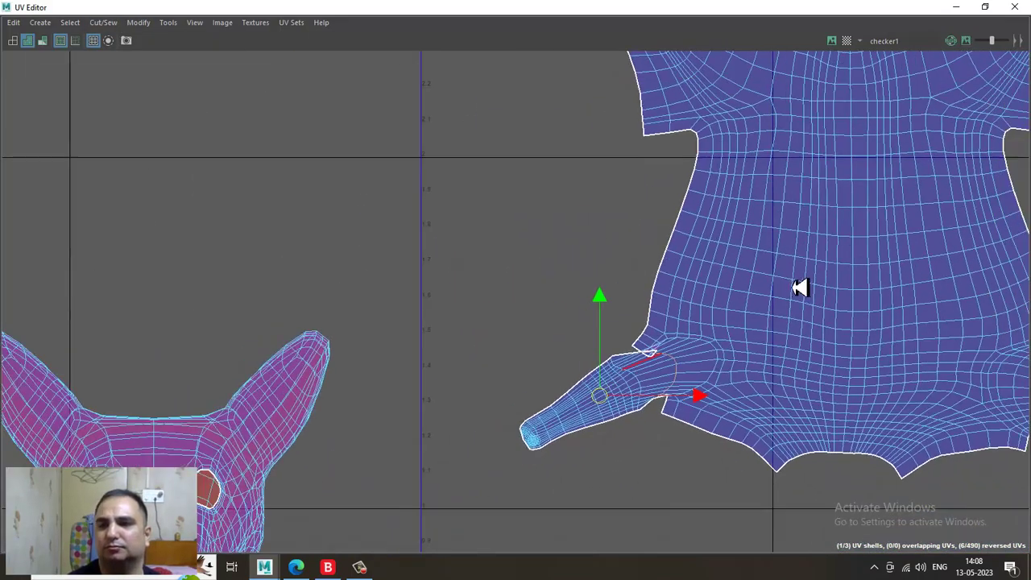
{"action": "middle_click_drag", "start_coordinate": [800, 288], "coordinate": [429, 268], "text": "alt"}
{"action": "scroll", "coordinate": [716, 351], "scroll_direction": "down", "scroll_amount": 4}
{"action": "right_click_drag", "start_coordinate": [483, 171], "coordinate": [583, 185]}
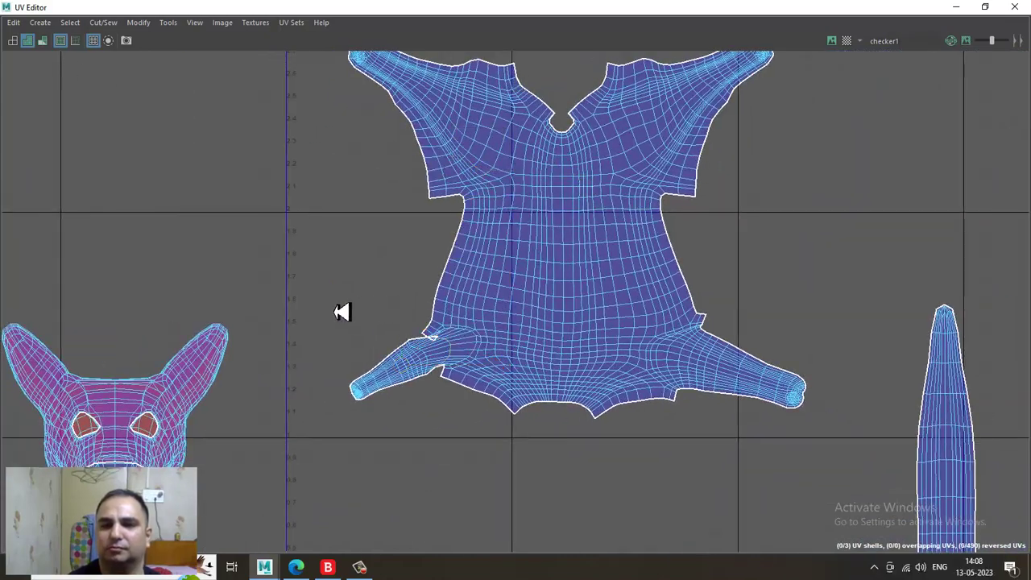
{"action": "left_click_drag", "start_coordinate": [341, 312], "coordinate": [507, 473]}
{"action": "left_click", "coordinate": [150, 24]}
{"action": "mouse_move", "coordinate": [167, 24]}
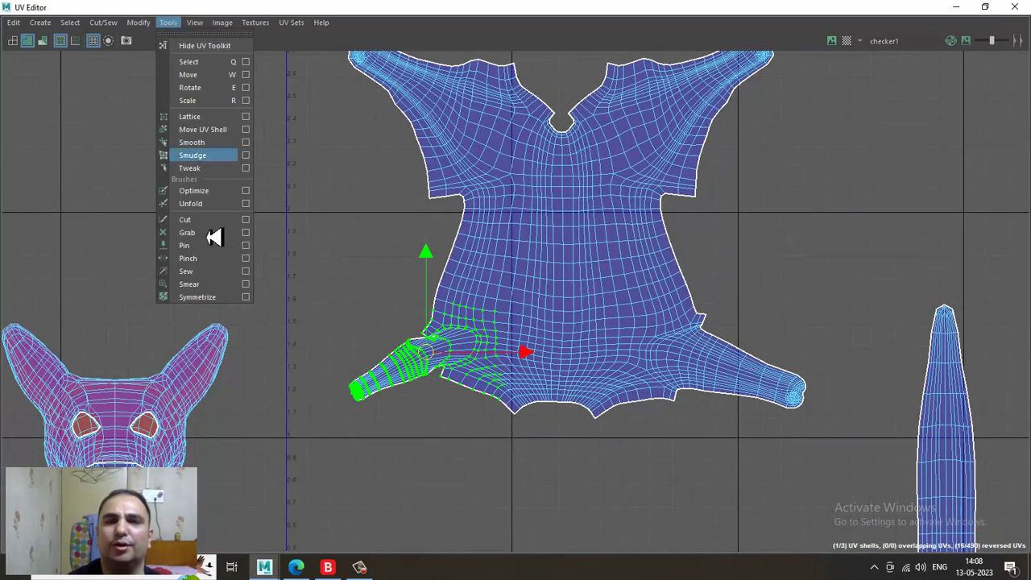
{"action": "left_click", "coordinate": [208, 157]}
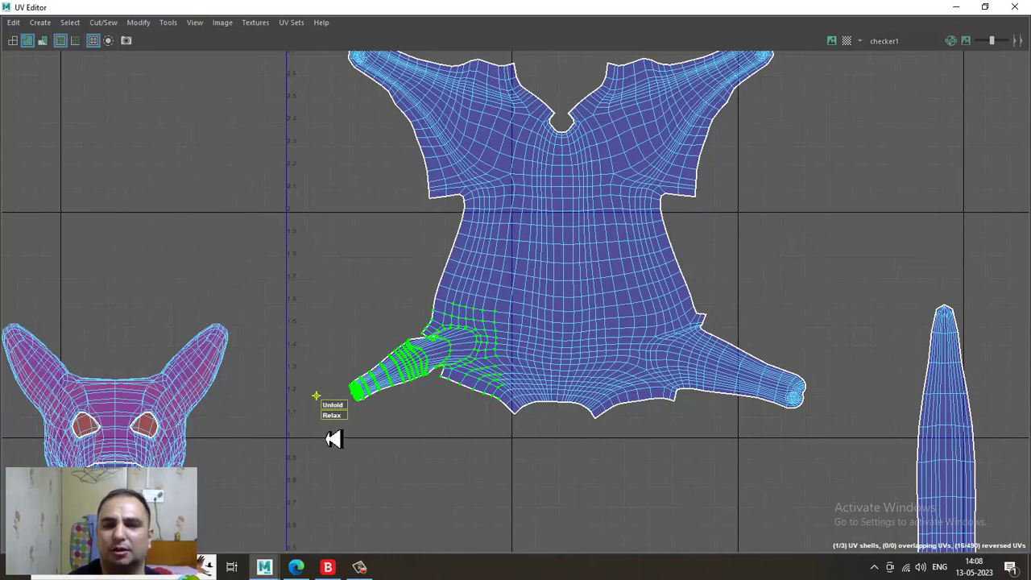
{"action": "left_click_drag", "start_coordinate": [335, 406], "coordinate": [75, 367]}
- Select all UVs of the body shell, including the attached leg, and unfold them
{"action": "right_click_drag", "start_coordinate": [514, 199], "coordinate": [658, 200]}
{"action": "scroll", "coordinate": [581, 359], "scroll_direction": "down", "scroll_amount": 3}
{"action": "left_click_drag", "start_coordinate": [349, 90], "coordinate": [743, 437]}
{"action": "key", "text": "w"}
{"action": "left_click", "coordinate": [137, 23]}
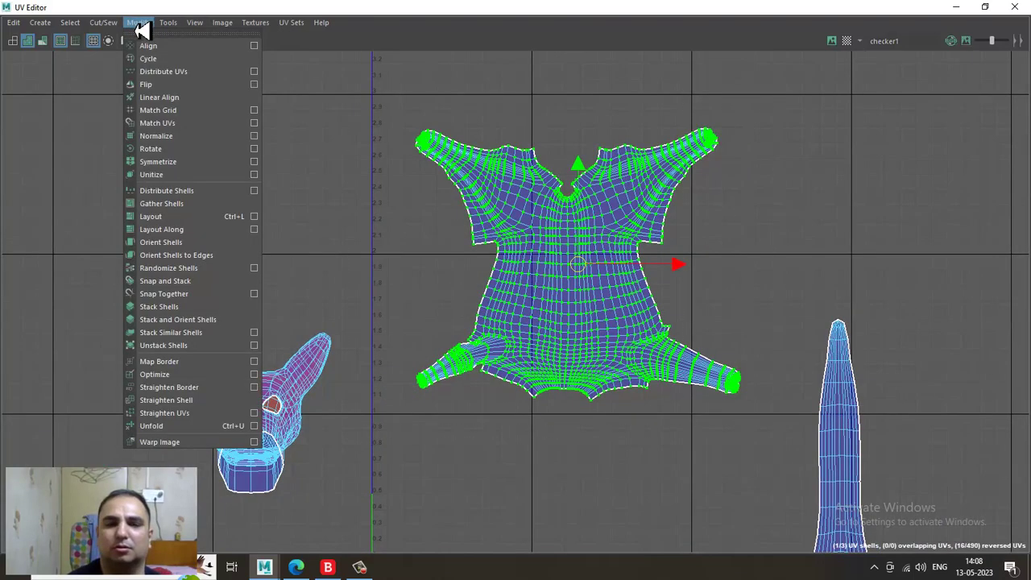
{"action": "left_click", "coordinate": [179, 427]}
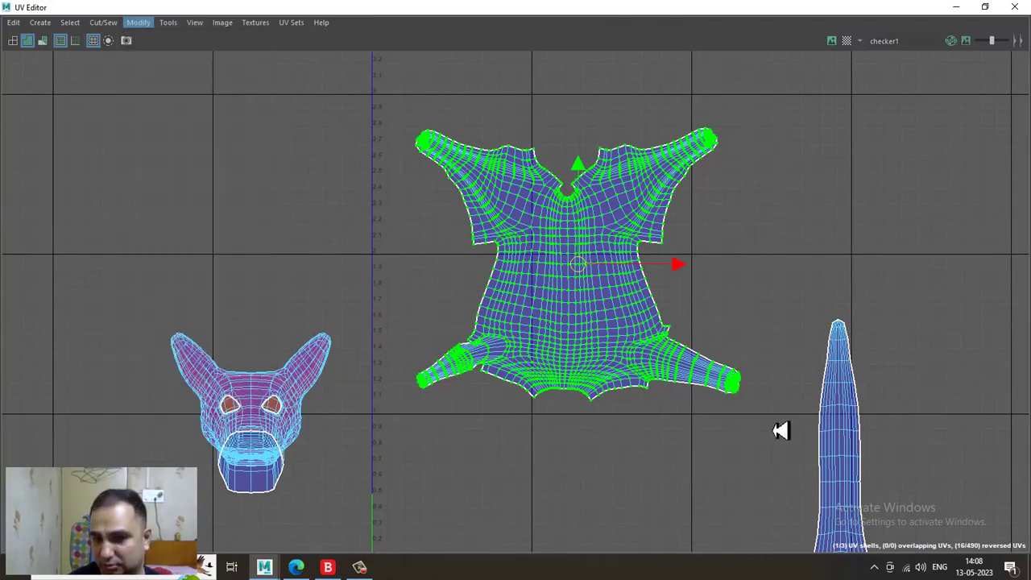
{"action": "left_click", "coordinate": [744, 298]}
{"action": "mouse_move", "coordinate": [702, 395]}
{"action": "right_mouse_down", "text": "alt"}
{"action": "mouse_move", "coordinate": [713, 440]}
{"action": "mouse_move", "coordinate": [633, 402]}
{"action": "right_mouse_up", "text": "alt"}
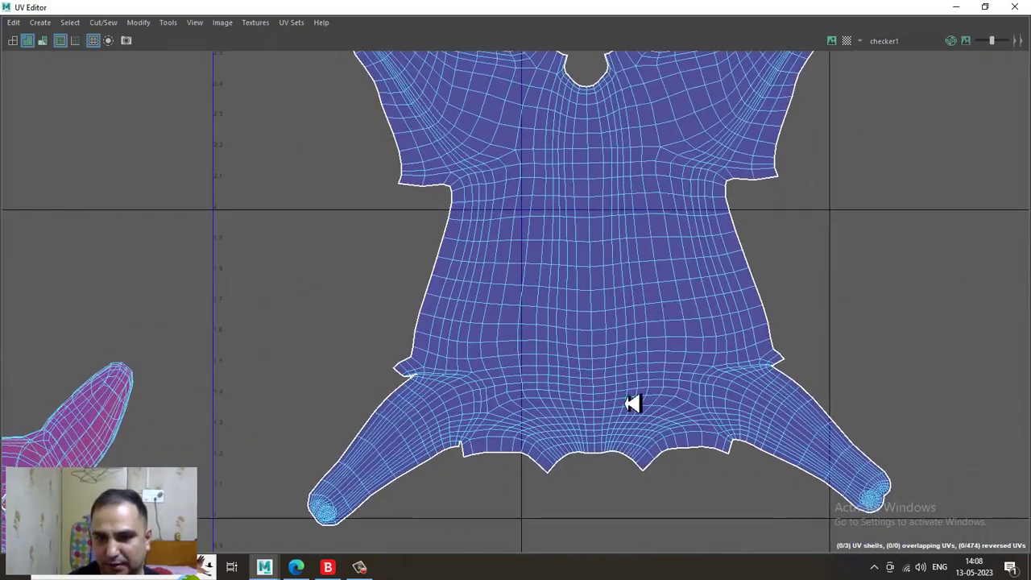
- Select the tail's UV shell and move it up alongside the body shell
{"action": "mouse_move", "coordinate": [563, 270]}
{"action": "right_mouse_down", "text": "alt"}
{"action": "mouse_move", "coordinate": [651, 347]}
{"action": "mouse_move", "coordinate": [644, 335]}
{"action": "mouse_move", "coordinate": [803, 437]}
{"action": "mouse_move", "coordinate": [658, 279]}
{"action": "mouse_move", "coordinate": [796, 385]}
{"action": "mouse_move", "coordinate": [582, 198]}
{"action": "right_mouse_up", "text": "alt"}
{"action": "middle_click_drag", "start_coordinate": [821, 358], "coordinate": [861, 342], "text": "alt"}
{"action": "right_click_drag", "start_coordinate": [795, 357], "coordinate": [615, 270]}
{"action": "left_click", "coordinate": [777, 373]}
{"action": "left_click_drag", "start_coordinate": [784, 414], "coordinate": [759, 202]}
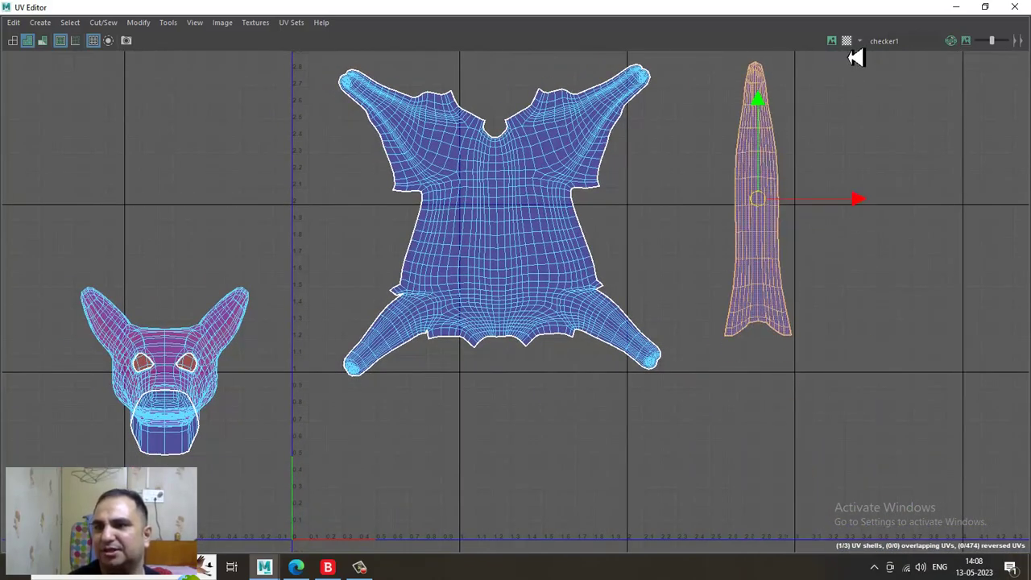
- Minimise the UV Editor and inspect the checker pattern on the dog's body, legs and tail
{"action": "left_click", "coordinate": [956, 7]}
{"action": "left_click_drag", "start_coordinate": [580, 330], "coordinate": [469, 205], "text": "alt"}
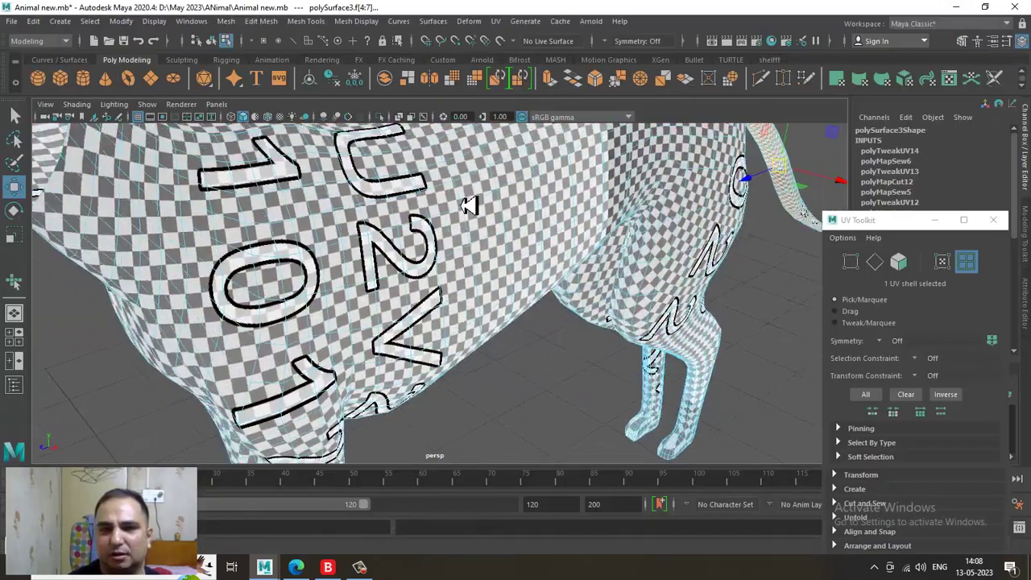
{"action": "right_click_drag", "start_coordinate": [469, 205], "coordinate": [606, 139], "text": "alt"}
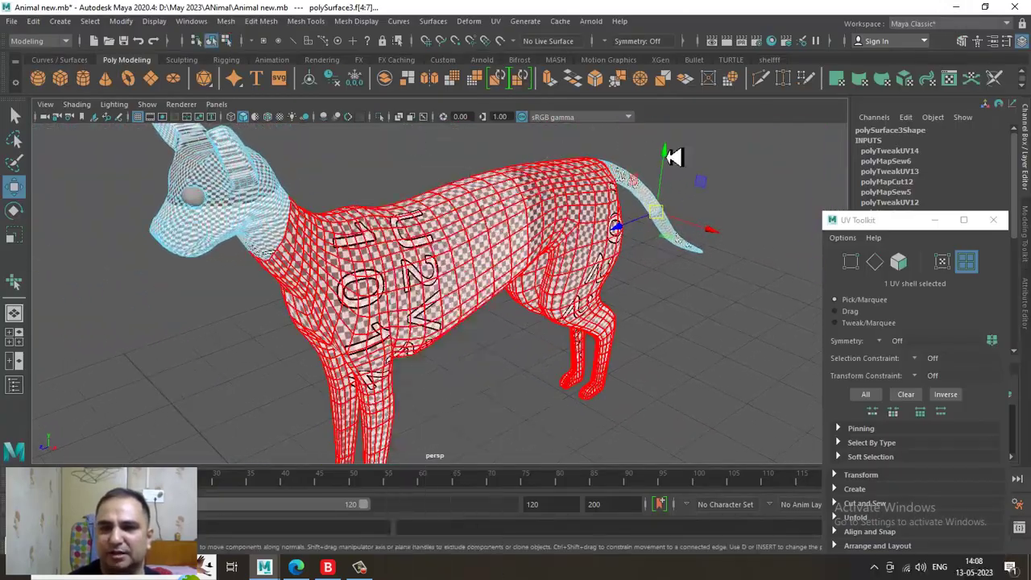
{"action": "right_click_drag", "start_coordinate": [600, 229], "coordinate": [635, 257], "text": "alt"}
{"action": "left_click_drag", "start_coordinate": [635, 257], "coordinate": [645, 279], "text": "alt"}
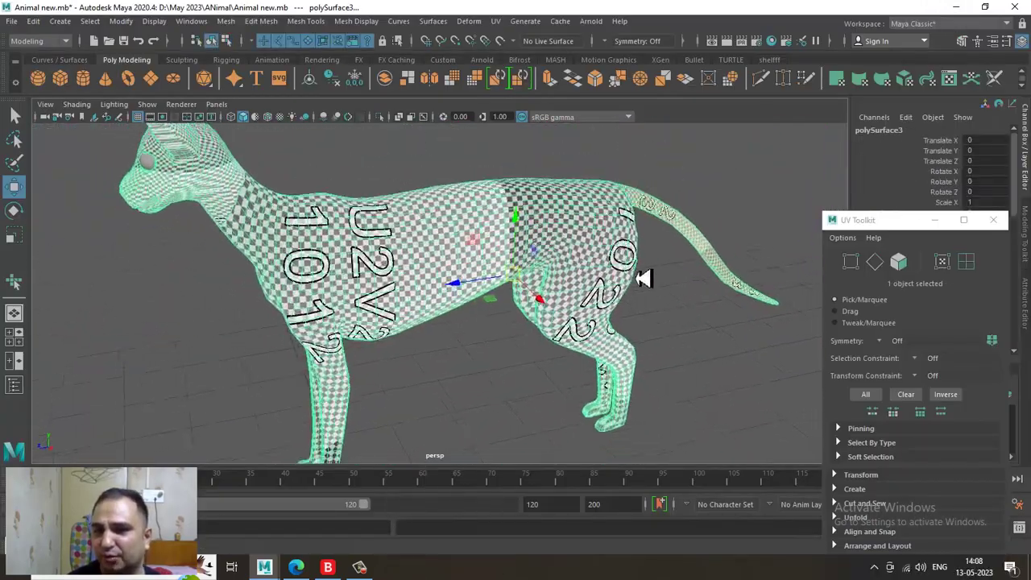
{"action": "right_click_drag", "start_coordinate": [645, 278], "coordinate": [729, 334], "text": "alt"}
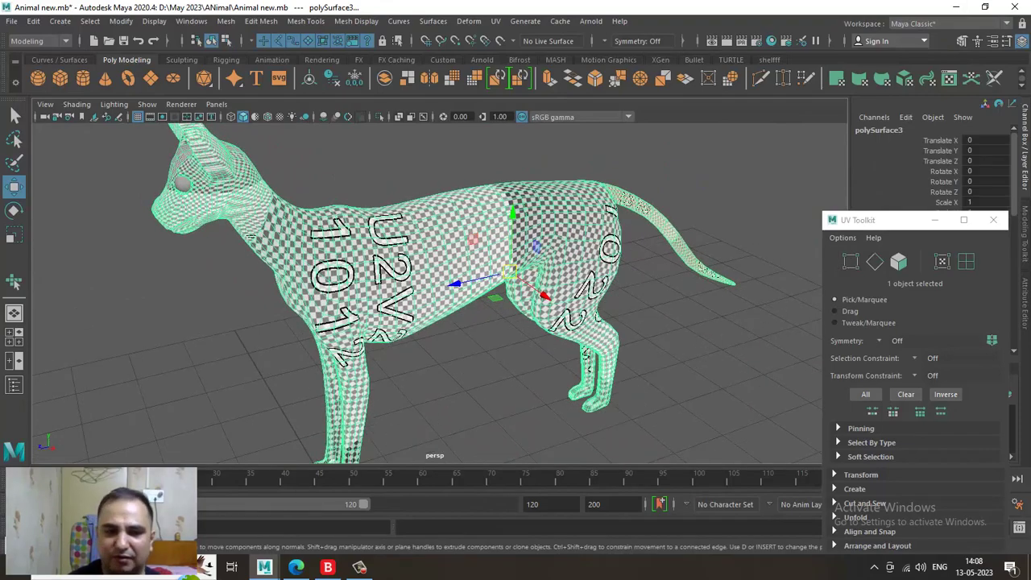
- Reopen the UV Editor and select the body and tail UV shells together
{"action": "left_click", "coordinate": [50, 546]}
{"action": "right_click_drag", "start_coordinate": [663, 390], "coordinate": [448, 99], "text": "alt"}
{"action": "right_click_drag", "start_coordinate": [504, 128], "coordinate": [509, 190]}
{"action": "right_click_drag", "start_coordinate": [745, 372], "coordinate": [592, 179], "text": "alt"}
{"action": "right_click_drag", "start_coordinate": [752, 407], "coordinate": [632, 310], "text": "alt"}
{"action": "middle_click_drag", "start_coordinate": [612, 295], "coordinate": [483, 206], "text": "alt"}
{"action": "right_click_drag", "start_coordinate": [686, 203], "coordinate": [695, 245]}
{"action": "right_click_drag", "start_coordinate": [648, 203], "coordinate": [845, 338], "text": "alt"}
{"action": "middle_click_drag", "start_coordinate": [526, 369], "coordinate": [452, 414], "text": "alt"}
{"action": "middle_click_drag", "start_coordinate": [376, 308], "coordinate": [519, 194], "text": "alt"}
{"action": "right_click_drag", "start_coordinate": [519, 192], "coordinate": [588, 214], "text": "alt"}
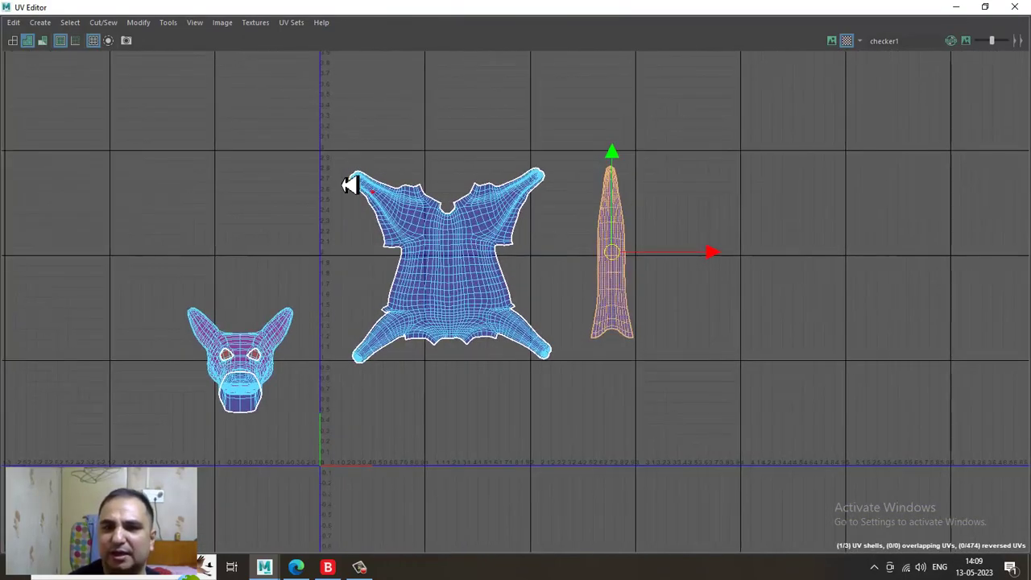
{"action": "left_click_drag", "start_coordinate": [649, 376], "coordinate": [740, 439]}
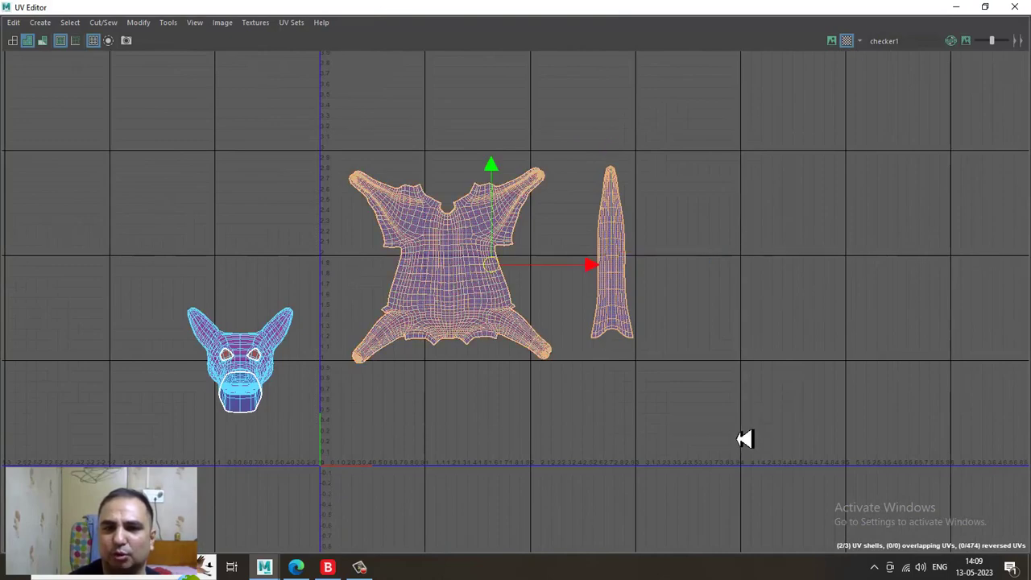
- Lay out the body and tail shells within the 0–1 UV tile and clear the selection
{"action": "left_click", "coordinate": [138, 22]}
{"action": "left_click", "coordinate": [207, 231]}
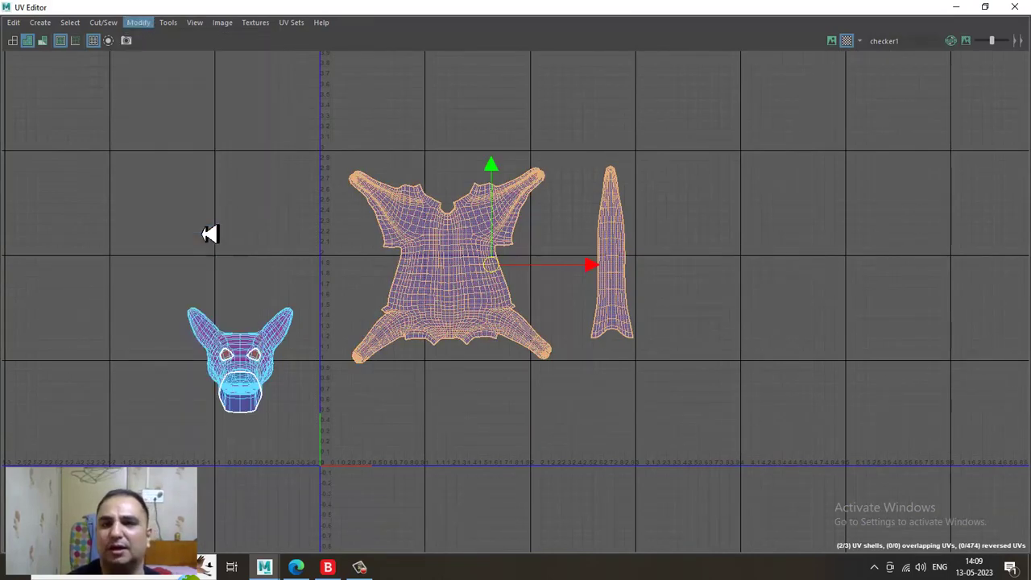
{"action": "middle_click_drag", "start_coordinate": [483, 329], "coordinate": [561, 213], "text": "alt"}
{"action": "right_click_drag", "start_coordinate": [479, 260], "coordinate": [722, 457], "text": "alt"}
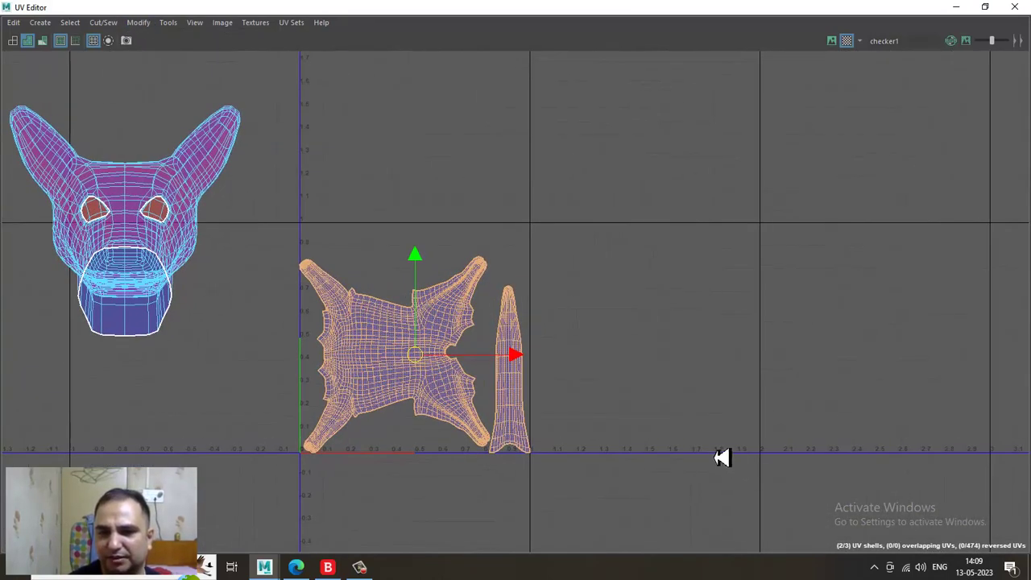
{"action": "right_click_drag", "start_coordinate": [507, 299], "coordinate": [749, 521], "text": "alt"}
{"action": "middle_click_drag", "start_coordinate": [517, 344], "coordinate": [669, 277], "text": "alt"}
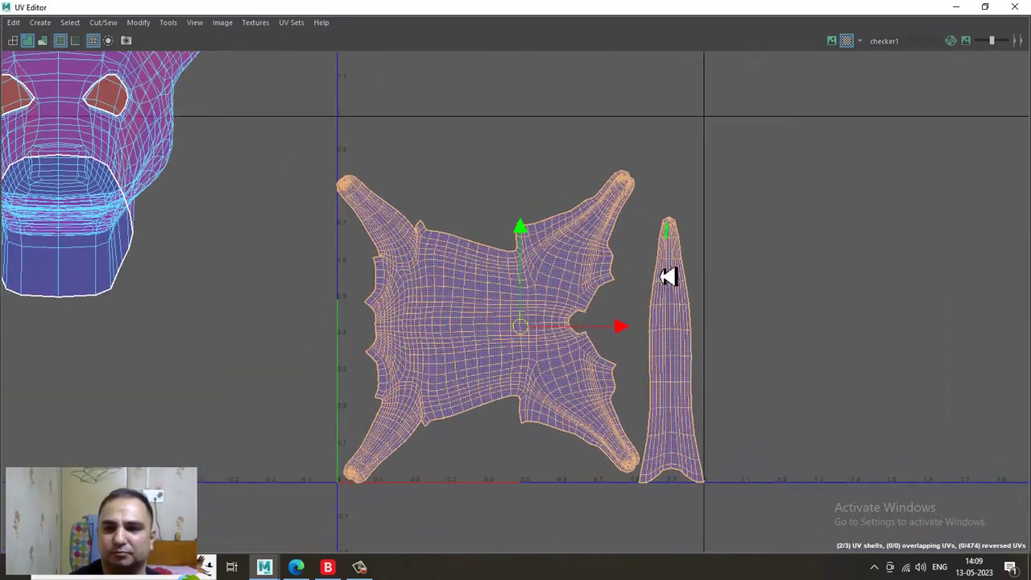
{"action": "left_click", "coordinate": [728, 259]}
- Restore the UV Editor to a smaller window and place it beside the 3D view, showing the dog and both shells
{"action": "left_click", "coordinate": [987, 7]}
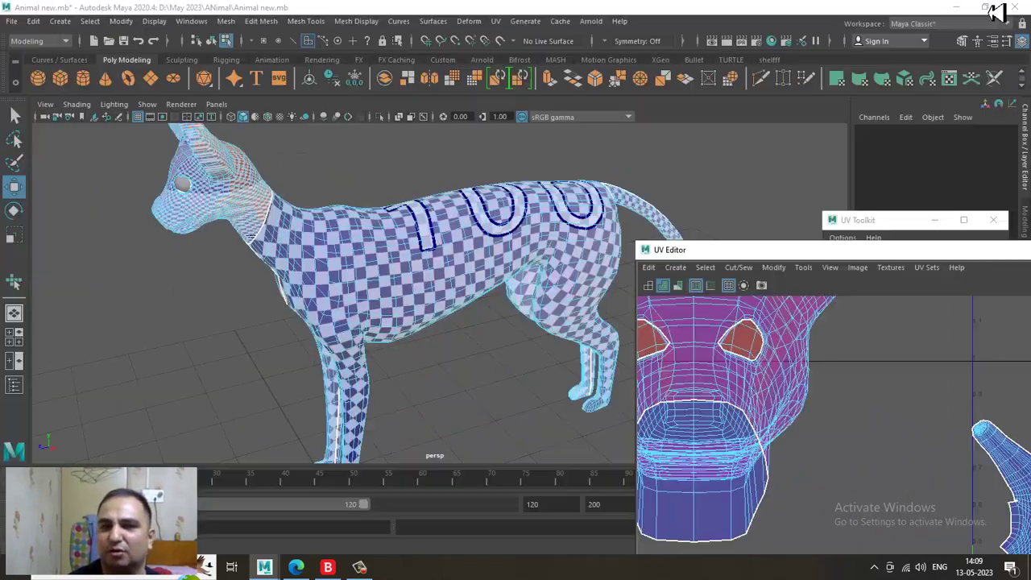
{"action": "middle_click_drag", "start_coordinate": [394, 365], "coordinate": [327, 324], "text": "alt"}
{"action": "right_click_drag", "start_coordinate": [412, 364], "coordinate": [392, 335], "text": "alt"}
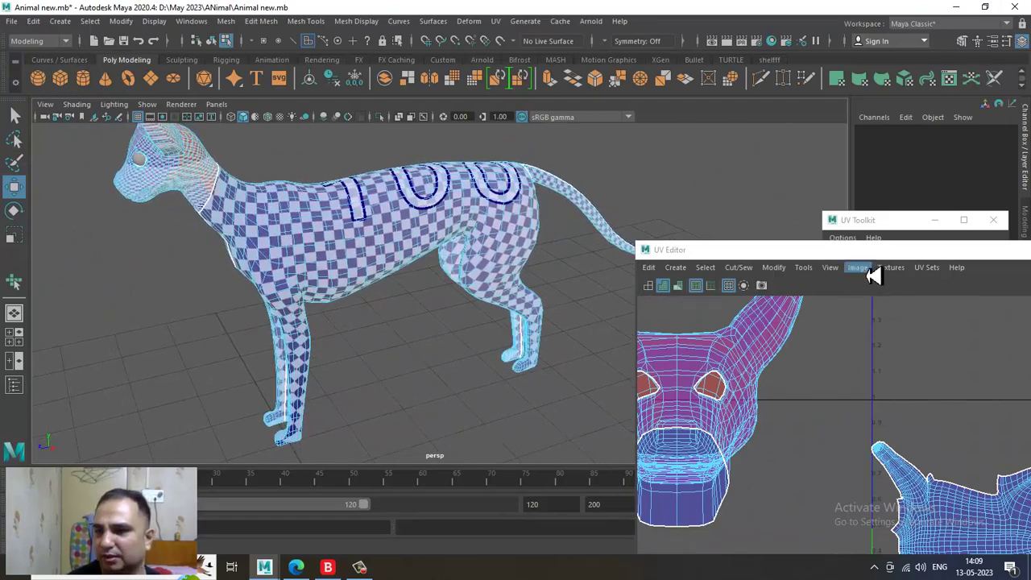
{"action": "left_click_drag", "start_coordinate": [857, 247], "coordinate": [778, 74]}
{"action": "right_click_drag", "start_coordinate": [930, 372], "coordinate": [916, 354], "text": "alt"}
{"action": "middle_click_drag", "start_coordinate": [916, 355], "coordinate": [812, 310], "text": "alt"}
{"action": "middle_click_drag", "start_coordinate": [362, 322], "coordinate": [321, 349], "text": "alt"}
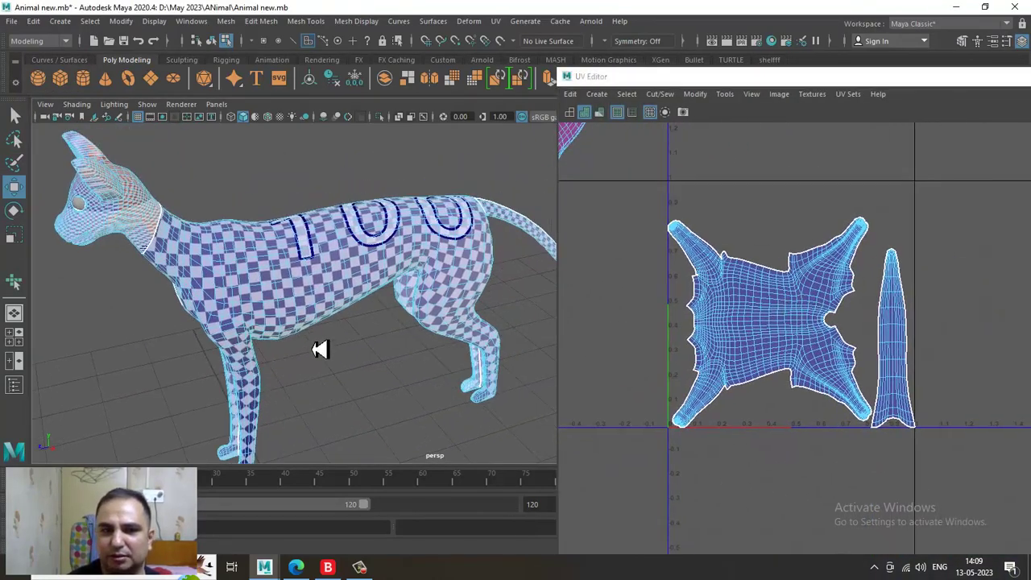
{"action": "left_click_drag", "start_coordinate": [321, 349], "coordinate": [339, 335], "text": "alt"}
- Select the dog mesh in object mode and shift the UV Editor window to reveal its texture display controls
{"action": "right_click_drag", "start_coordinate": [328, 212], "coordinate": [422, 137]}
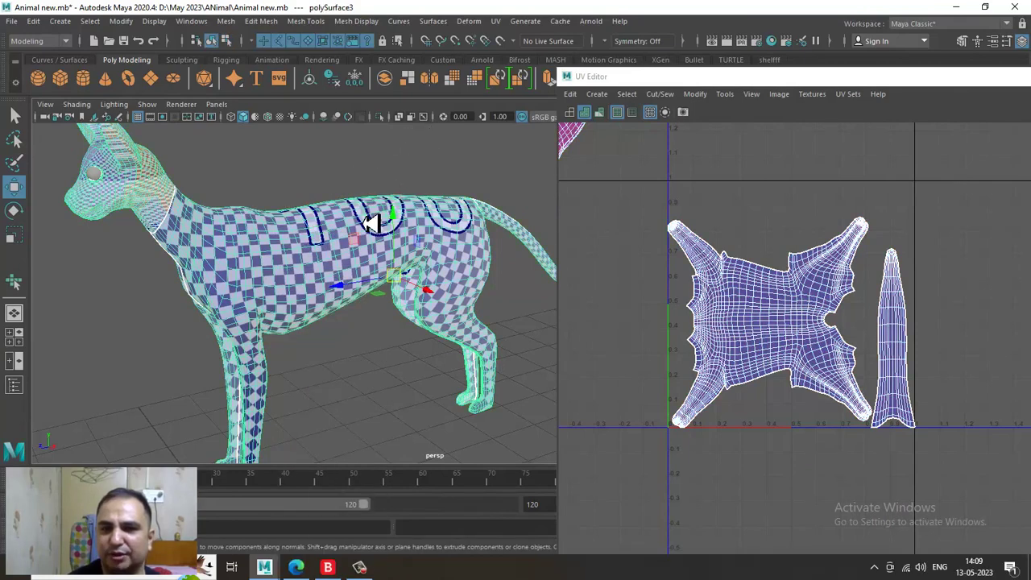
{"action": "left_click", "coordinate": [359, 175]}
{"action": "left_click", "coordinate": [359, 252]}
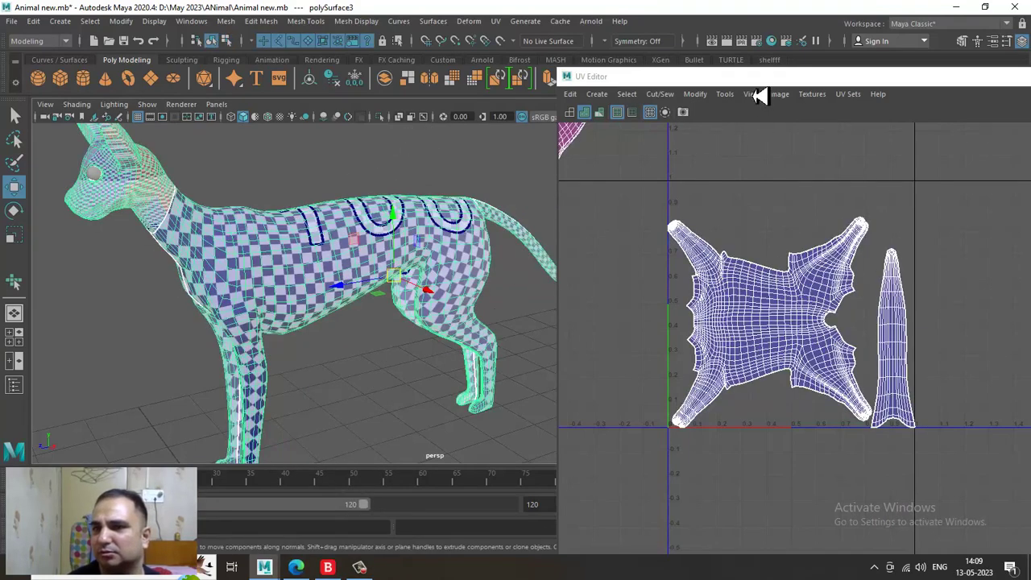
{"action": "left_click_drag", "start_coordinate": [755, 82], "coordinate": [500, 80]}
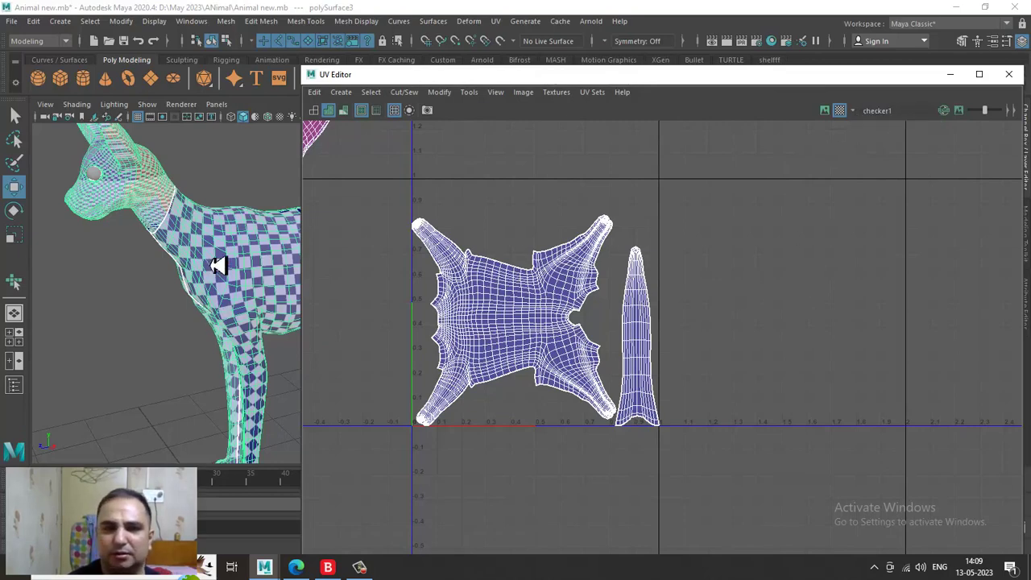
{"action": "middle_click_drag", "start_coordinate": [191, 287], "coordinate": [142, 283], "text": "alt"}
{"action": "right_click_drag", "start_coordinate": [152, 211], "coordinate": [216, 192]}
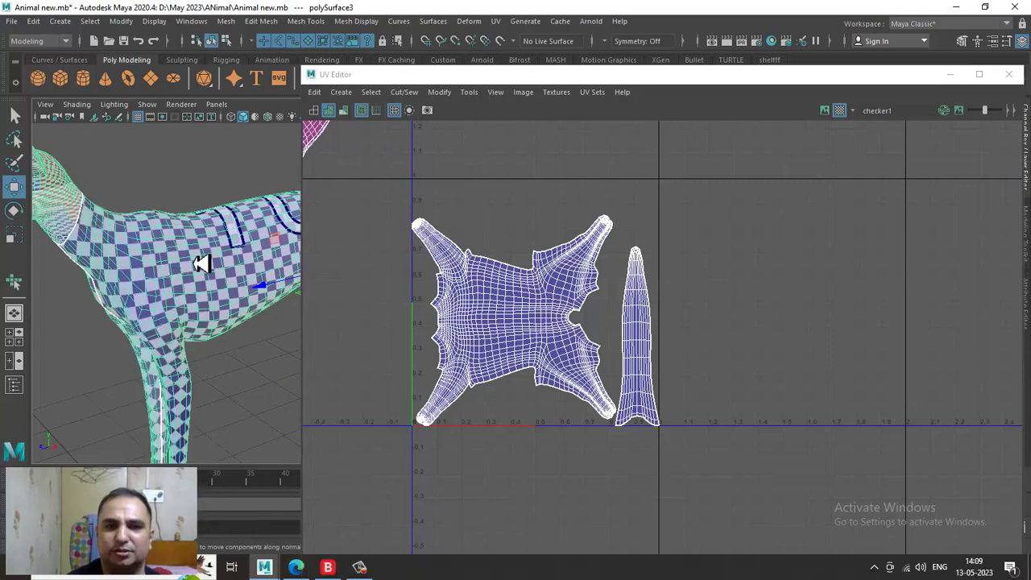
- Assign a new Lambert material to the dog mesh and minimise the UV Editor
{"action": "right_click_drag", "start_coordinate": [201, 243], "coordinate": [235, 546]}
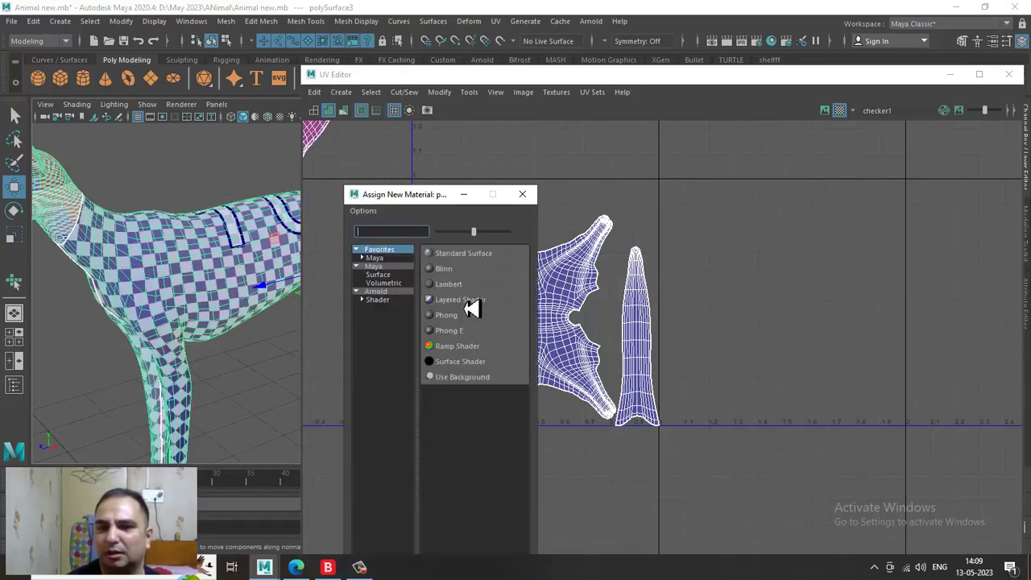
{"action": "left_click", "coordinate": [451, 287]}
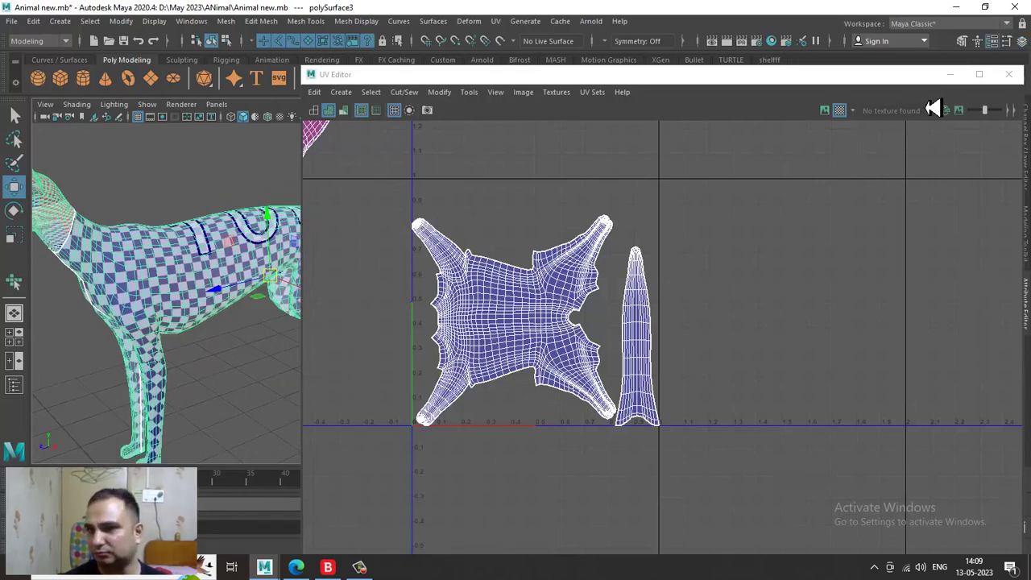
{"action": "left_click", "coordinate": [952, 75]}
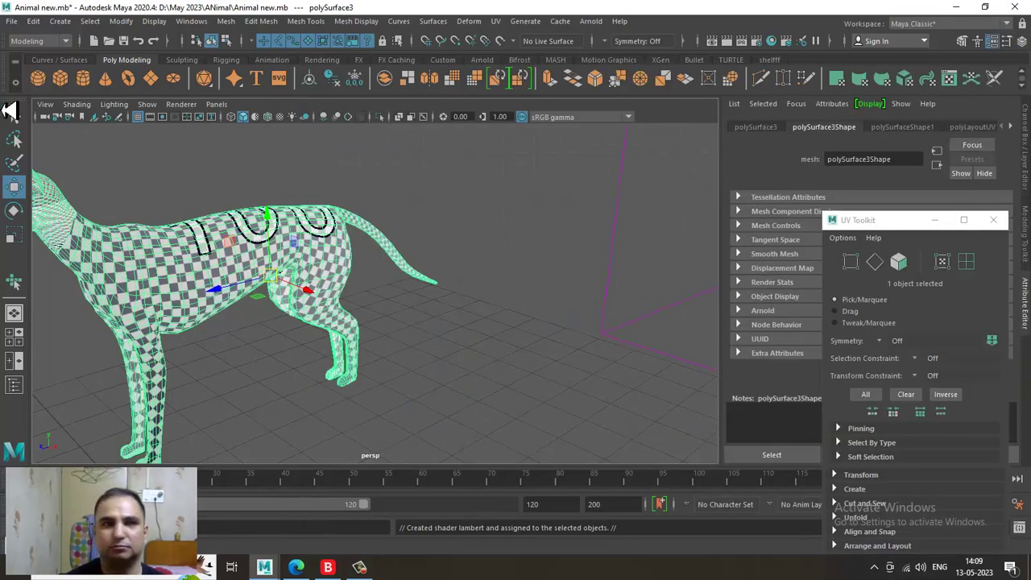
- Save the scene to its existing file
{"action": "left_click", "coordinate": [13, 21]}
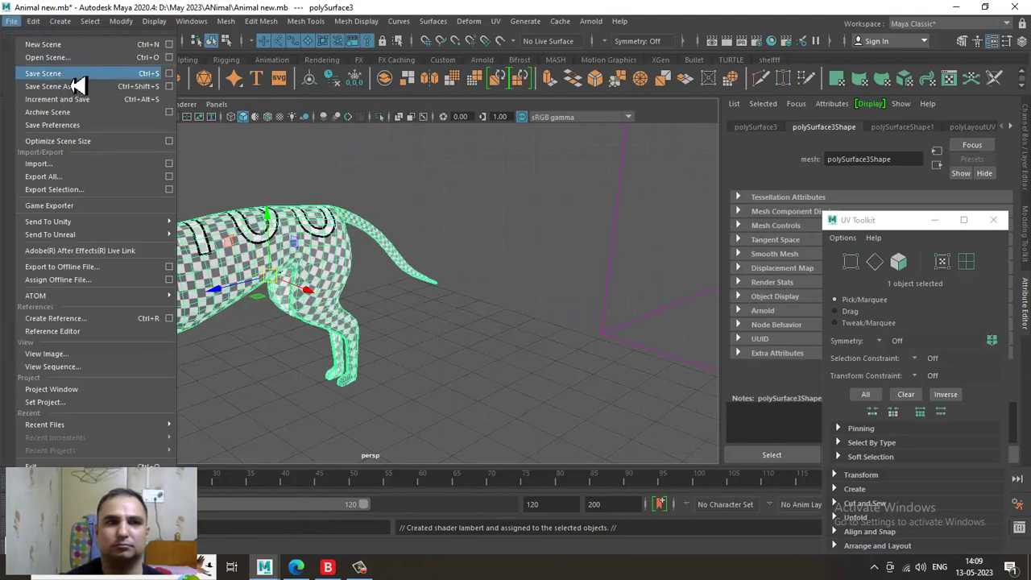
{"action": "left_click", "coordinate": [77, 83]}
{"action": "key", "text": "w"}
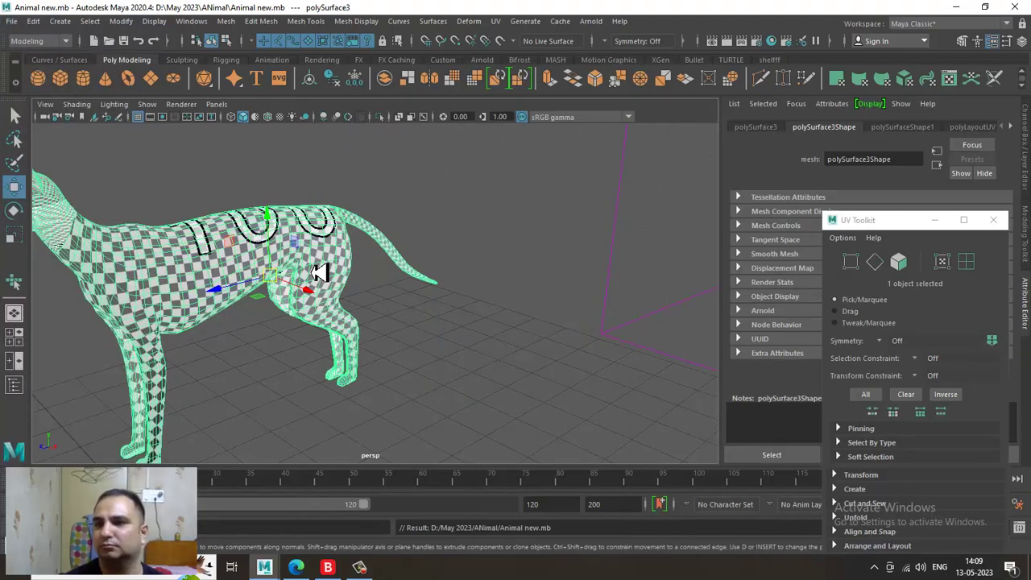
- Map a Checker texture to the Color of the dog's Lambert material, with Repeat UV at 10 by 10, and display it on the model
{"action": "right_click_drag", "start_coordinate": [318, 232], "coordinate": [355, 534]}
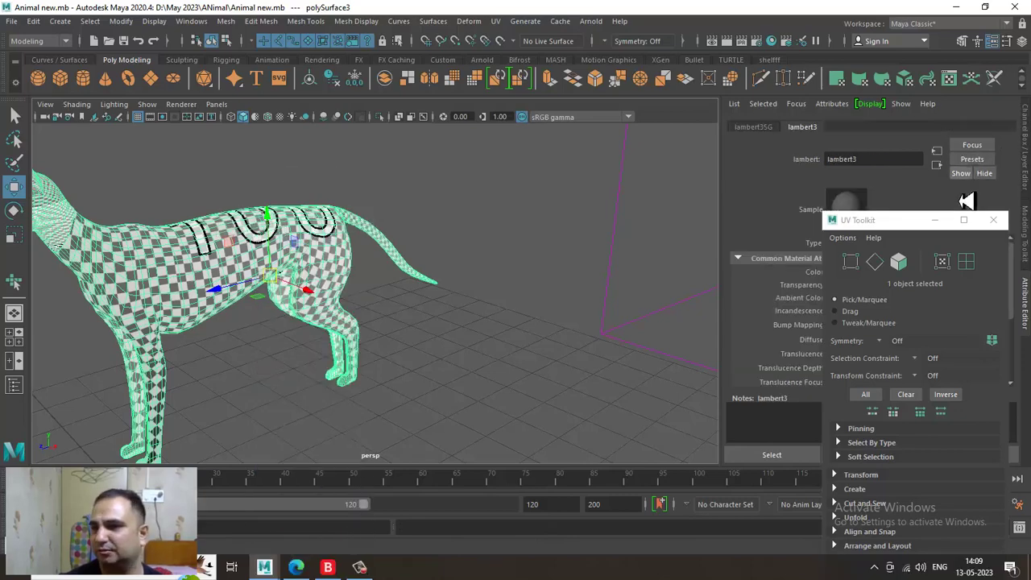
{"action": "left_click", "coordinate": [936, 221]}
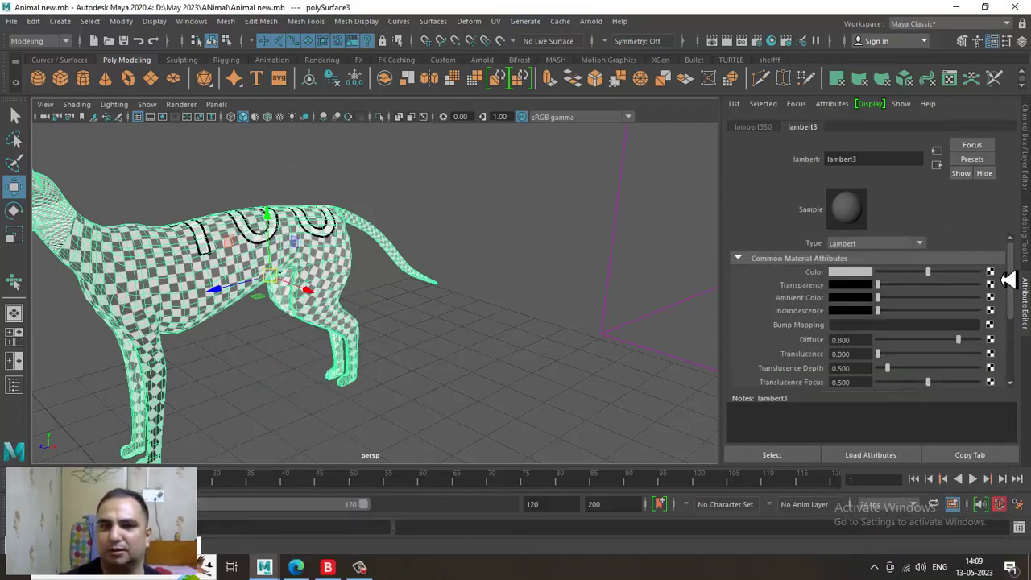
{"action": "left_click", "coordinate": [990, 272]}
{"action": "left_click", "coordinate": [502, 132]}
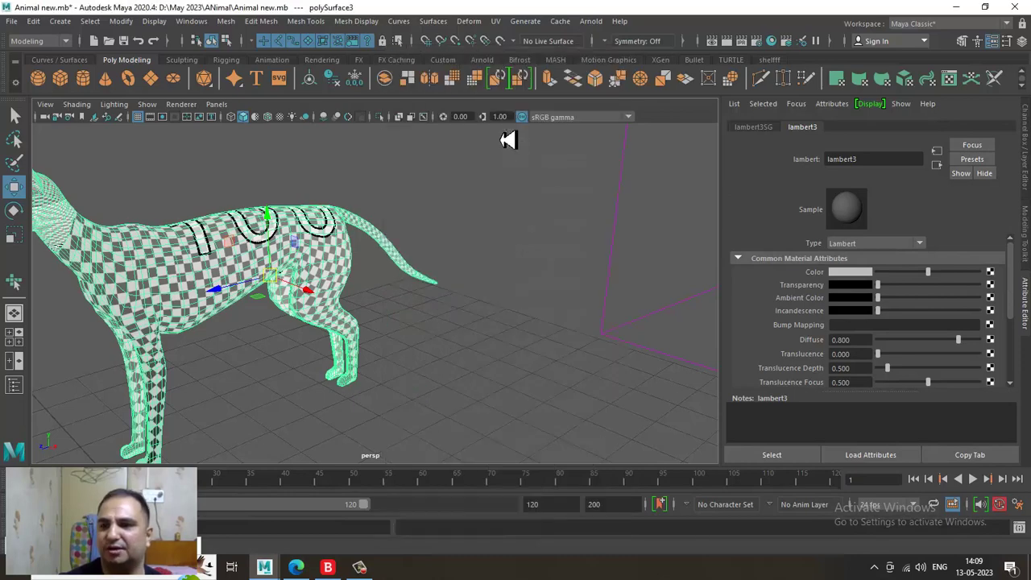
{"action": "left_click", "coordinate": [828, 130]}
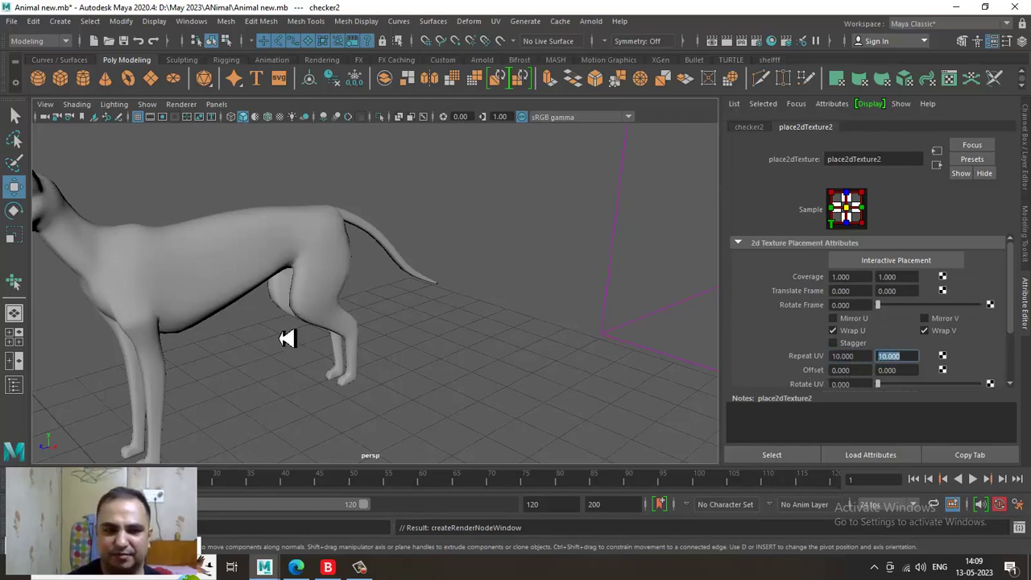
{"action": "left_click", "coordinate": [239, 267]}
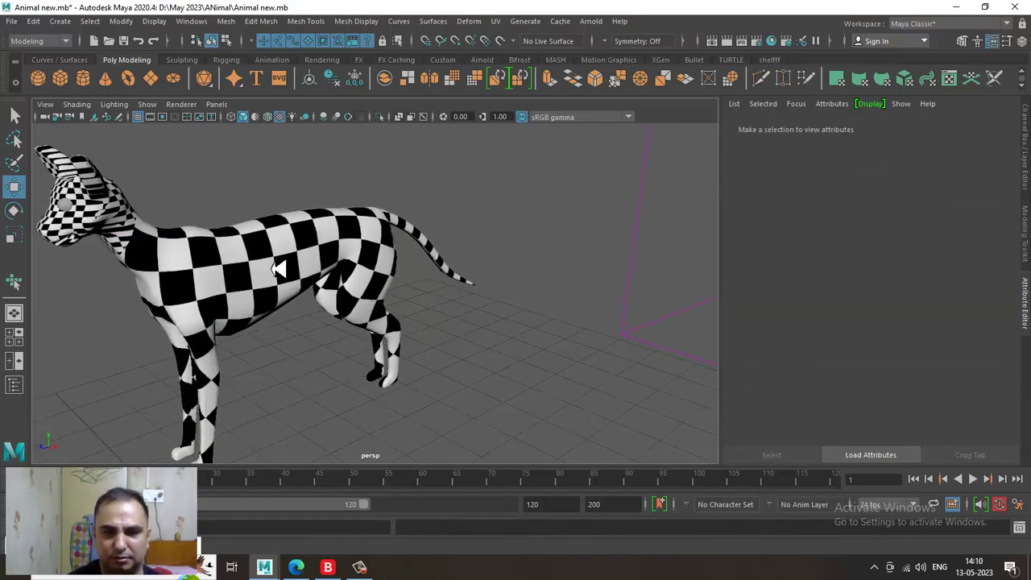
- Reopen the dog material's checker placement settings and set Repeat UV to 20 by 20
{"action": "middle_click_drag", "start_coordinate": [276, 269], "coordinate": [330, 274], "text": "alt"}
{"action": "left_click_drag", "start_coordinate": [330, 274], "coordinate": [318, 277], "text": "alt"}
{"action": "left_click", "coordinate": [317, 276]}
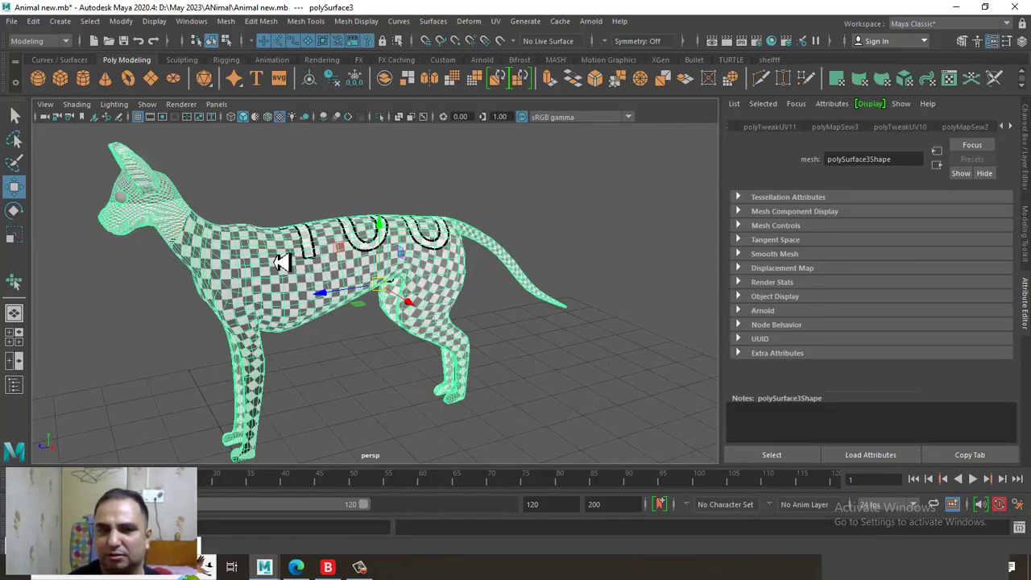
{"action": "right_click_drag", "start_coordinate": [285, 260], "coordinate": [288, 525]}
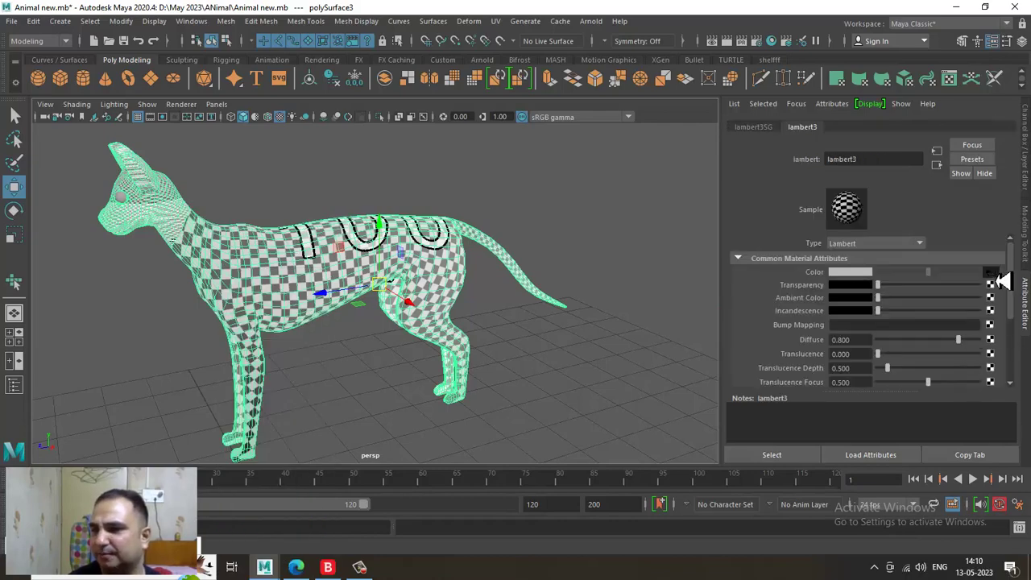
{"action": "left_click", "coordinate": [991, 273]}
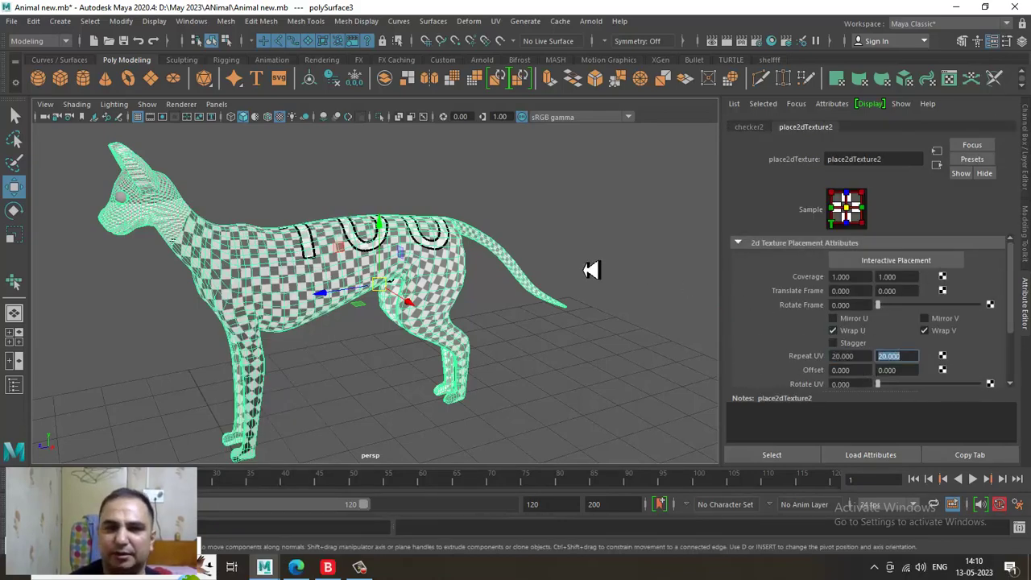
{"action": "left_click", "coordinate": [534, 196]}
- Reopen the UV Editor with the dog mesh selected and turn off its checker map display
{"action": "left_click", "coordinate": [338, 278]}
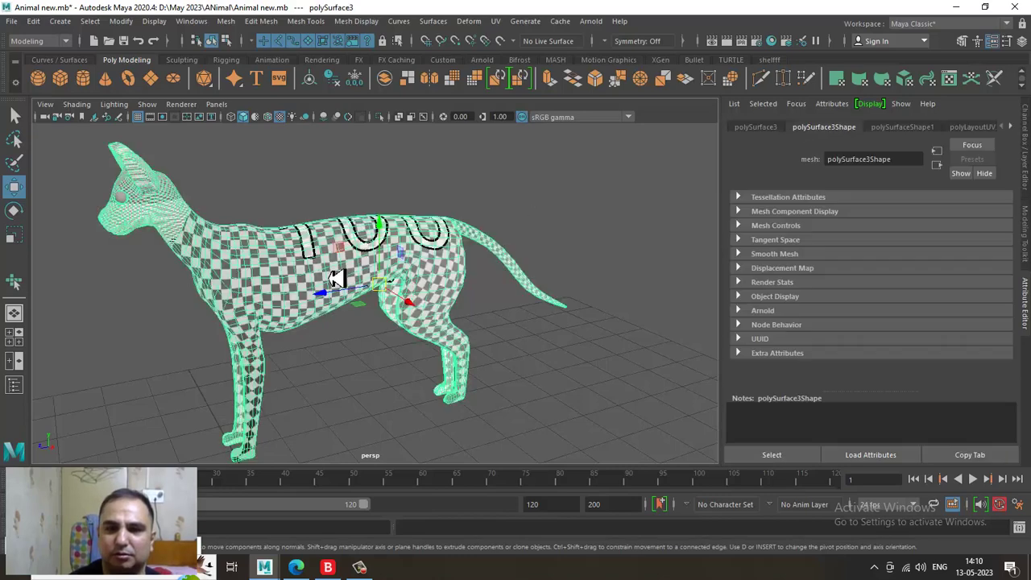
{"action": "left_click", "coordinate": [496, 21]}
{"action": "left_click", "coordinate": [525, 47]}
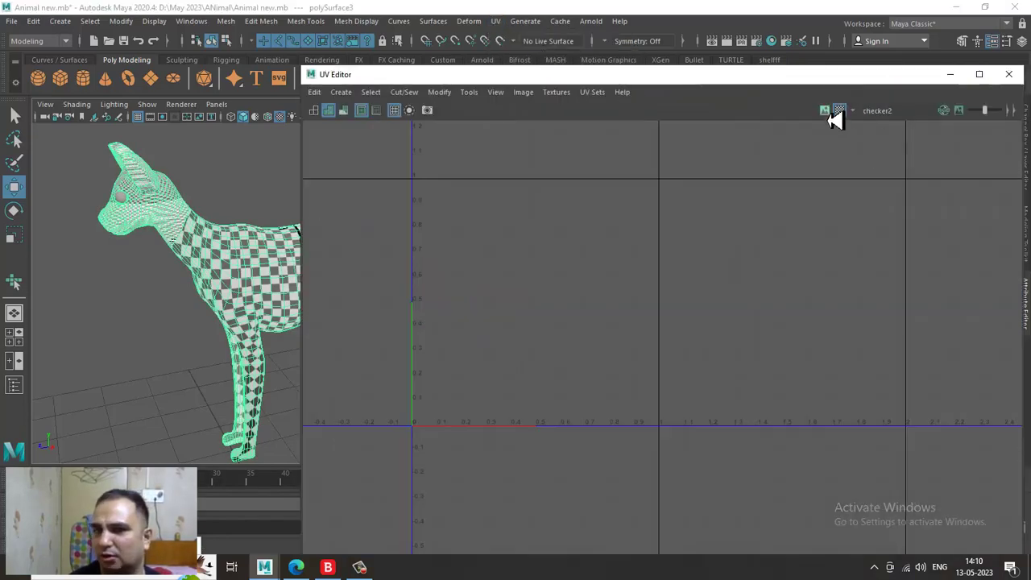
{"action": "left_click", "coordinate": [839, 112]}
{"action": "left_click", "coordinate": [838, 113]}
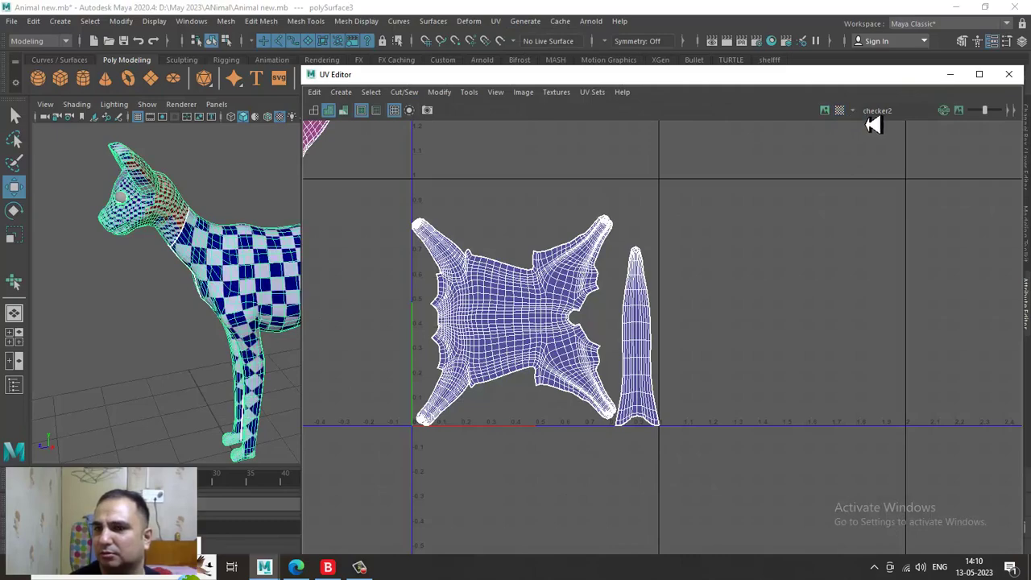
- Switch the UV shells to wireframe display and reselect the dog mesh
{"action": "middle_click_drag", "start_coordinate": [272, 269], "coordinate": [212, 273], "text": "alt"}
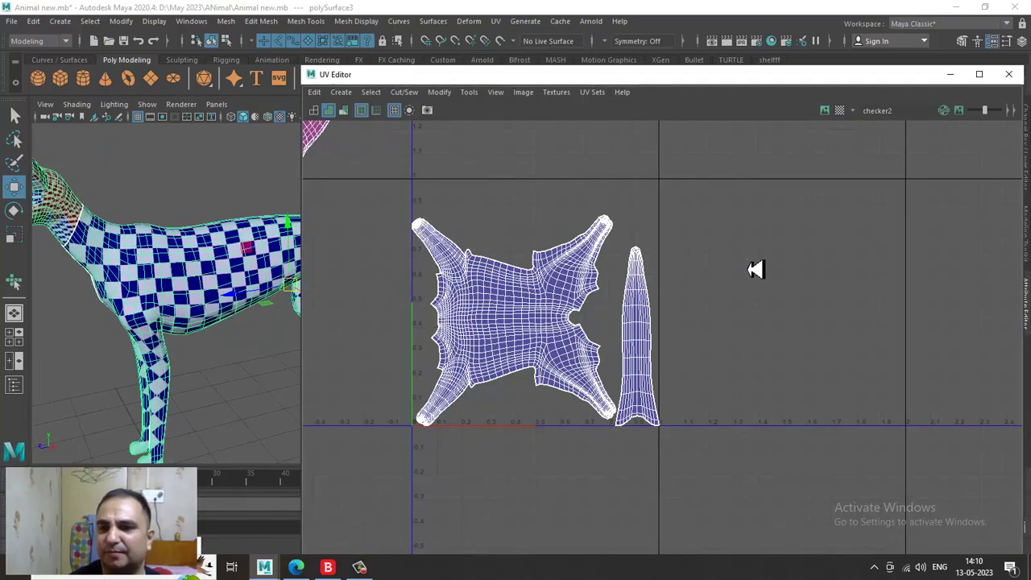
{"action": "middle_click_drag", "start_coordinate": [665, 278], "coordinate": [847, 254], "text": "alt"}
{"action": "right_click_drag", "start_coordinate": [328, 330], "coordinate": [317, 324], "text": "alt"}
{"action": "right_click_drag", "start_coordinate": [261, 277], "coordinate": [166, 274], "text": "alt"}
{"action": "middle_click_drag", "start_coordinate": [281, 328], "coordinate": [139, 360], "text": "alt"}
{"action": "left_click", "coordinate": [314, 113]}
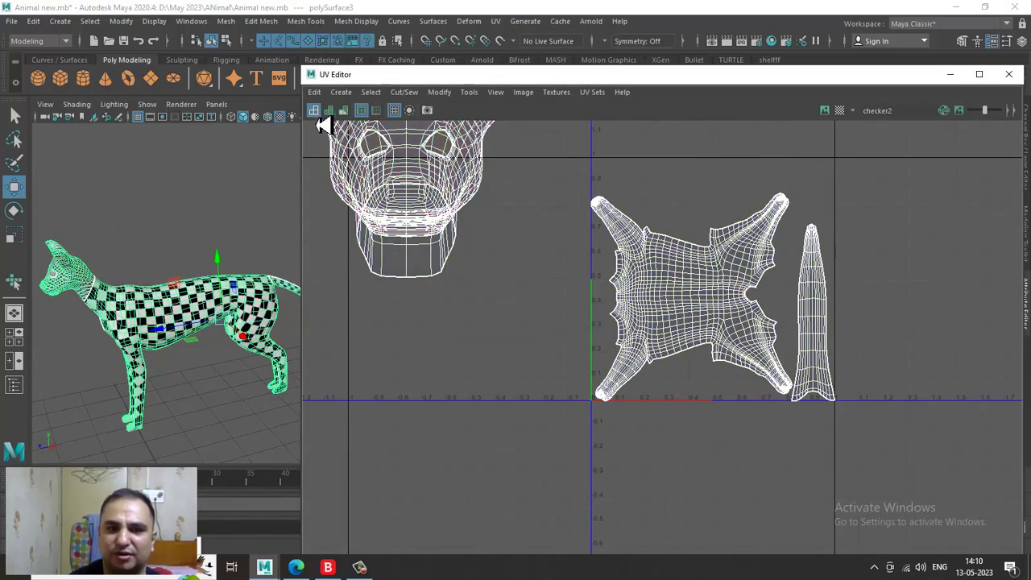
{"action": "left_click", "coordinate": [205, 214]}
{"action": "left_click_drag", "start_coordinate": [165, 296], "coordinate": [178, 294], "text": "alt"}
{"action": "left_click", "coordinate": [225, 330]}
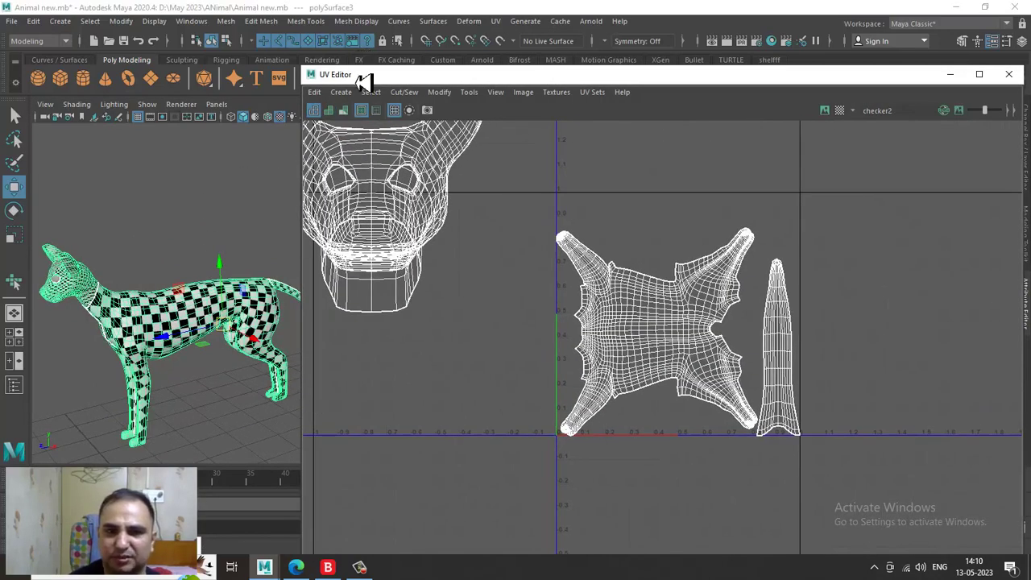
- Move and resize the UV Editor so the whole dog shows beside it, and frame the body and tail shells
{"action": "left_click_drag", "start_coordinate": [363, 81], "coordinate": [447, 40]}
{"action": "right_click_drag", "start_coordinate": [207, 320], "coordinate": [235, 379], "text": "alt"}
{"action": "middle_click_drag", "start_coordinate": [236, 379], "coordinate": [311, 336], "text": "alt"}
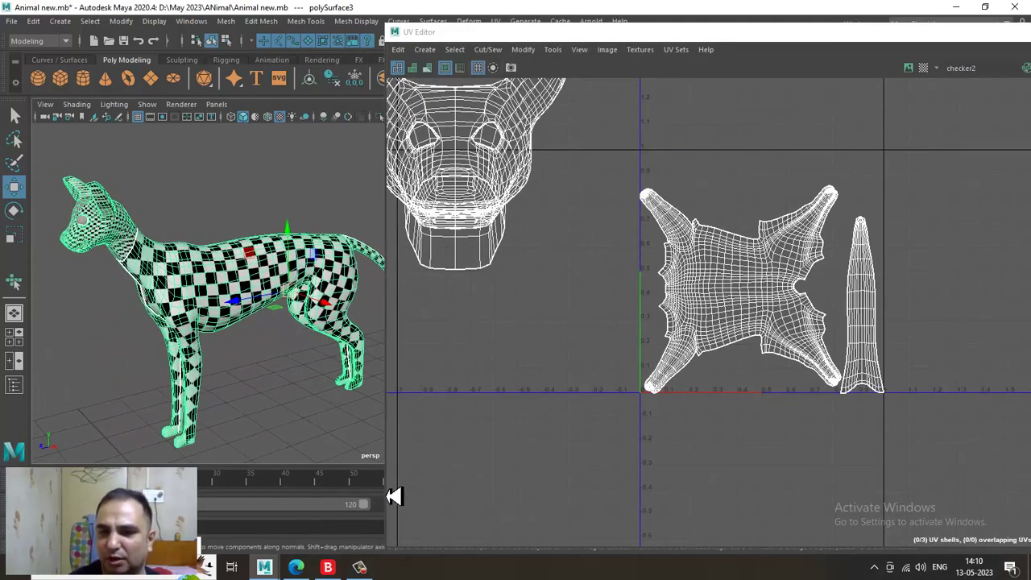
{"action": "left_click_drag", "start_coordinate": [510, 463], "coordinate": [537, 463]}
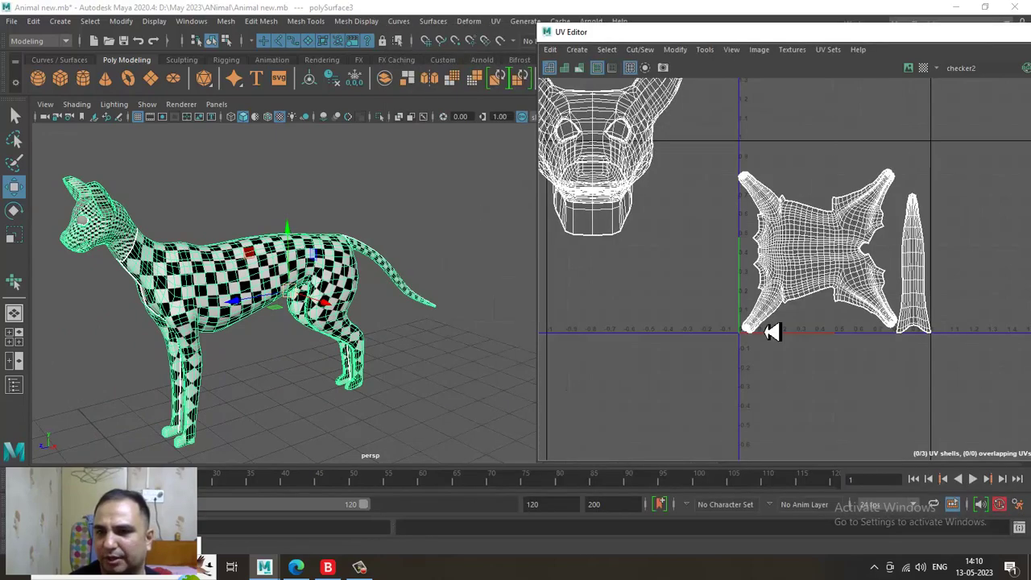
{"action": "middle_click_drag", "start_coordinate": [875, 243], "coordinate": [808, 259], "text": "alt"}
{"action": "right_click_drag", "start_coordinate": [807, 259], "coordinate": [886, 346], "text": "alt"}
{"action": "middle_click_drag", "start_coordinate": [818, 315], "coordinate": [831, 307], "text": "alt"}
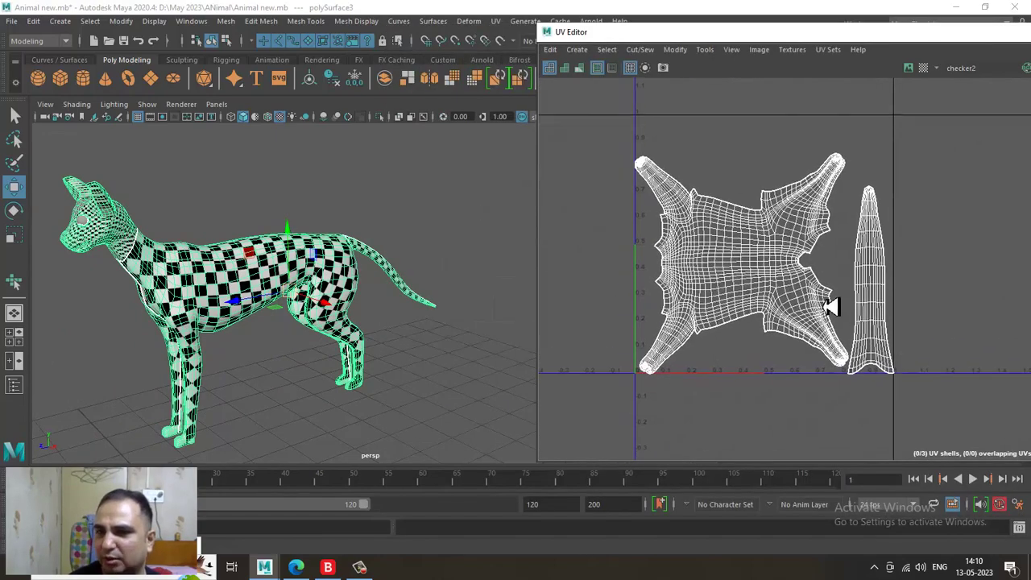
- Examine the checker distribution over the dog's body, legs and head against the UV shells
{"action": "right_click_drag", "start_coordinate": [211, 323], "coordinate": [231, 322], "text": "alt"}
{"action": "middle_click_drag", "start_coordinate": [230, 322], "coordinate": [299, 298], "text": "alt"}
{"action": "mouse_move", "coordinate": [694, 224]}
{"action": "middle_mouse_down", "text": "alt"}
{"action": "mouse_move", "coordinate": [821, 250]}
{"action": "mouse_move", "coordinate": [689, 221]}
{"action": "middle_mouse_up", "text": "alt"}
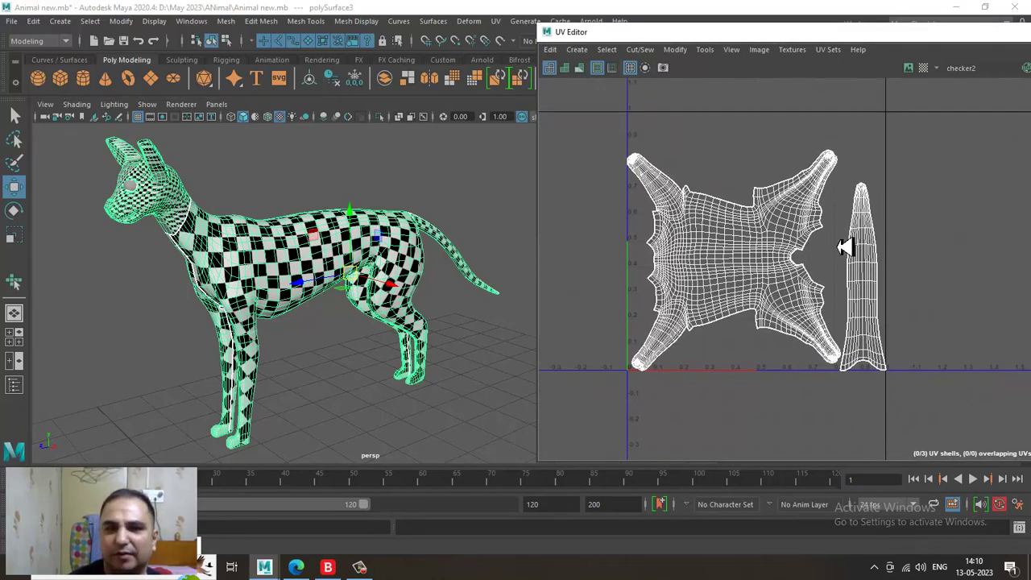
{"action": "left_click", "coordinate": [291, 209]}
{"action": "left_click_drag", "start_coordinate": [233, 309], "coordinate": [290, 286], "text": "alt"}
{"action": "scroll", "coordinate": [290, 259], "scroll_direction": "up", "scroll_amount": 1}
{"action": "scroll", "coordinate": [288, 256], "scroll_direction": "down", "scroll_amount": 2}
{"action": "left_click", "coordinate": [296, 251]}
- Turn the UV Editor's checker map display on, inspect the deselected dog's texture and reselect the mesh
{"action": "left_click", "coordinate": [924, 69]}
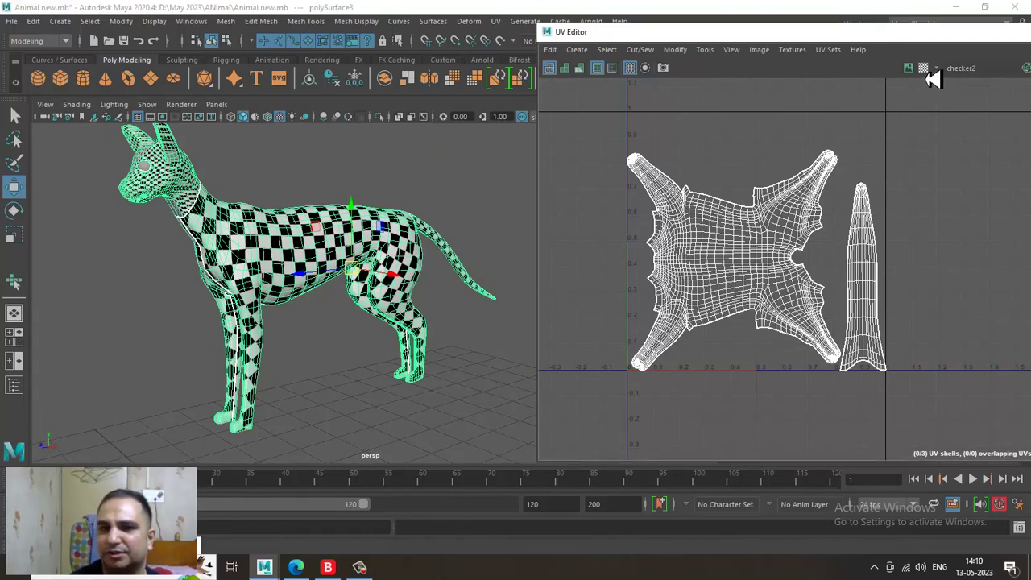
{"action": "left_click_drag", "start_coordinate": [341, 253], "coordinate": [295, 279], "text": "alt"}
{"action": "left_click", "coordinate": [306, 182]}
{"action": "scroll", "coordinate": [331, 241], "scroll_direction": "up", "scroll_amount": 3}
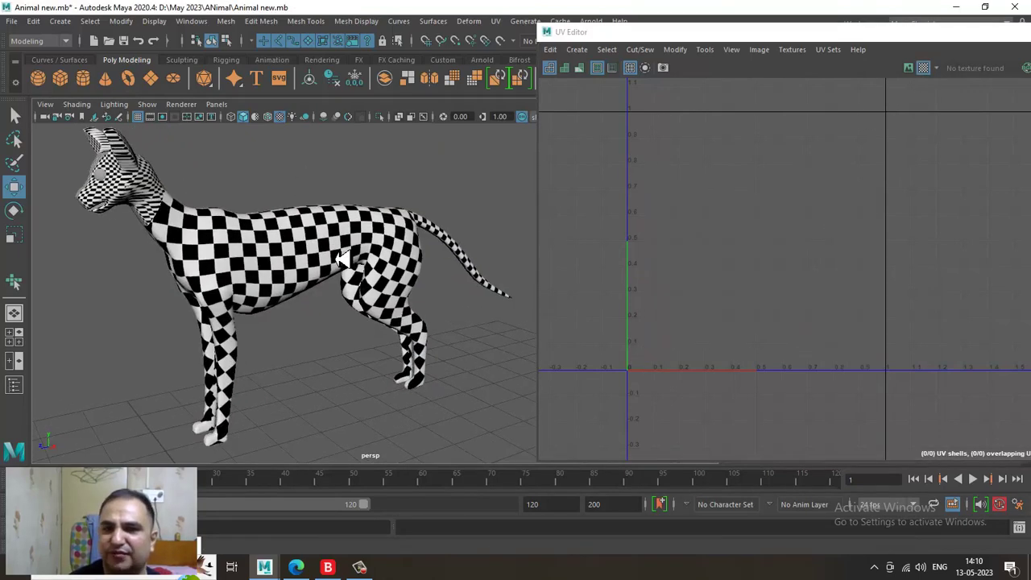
{"action": "left_click", "coordinate": [308, 253]}
{"action": "left_click", "coordinate": [997, 79]}
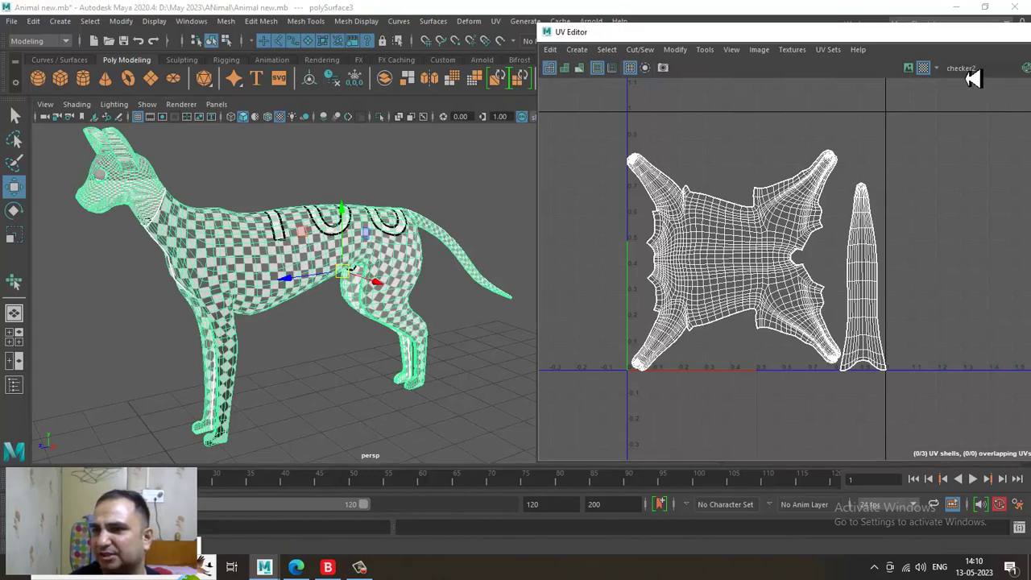